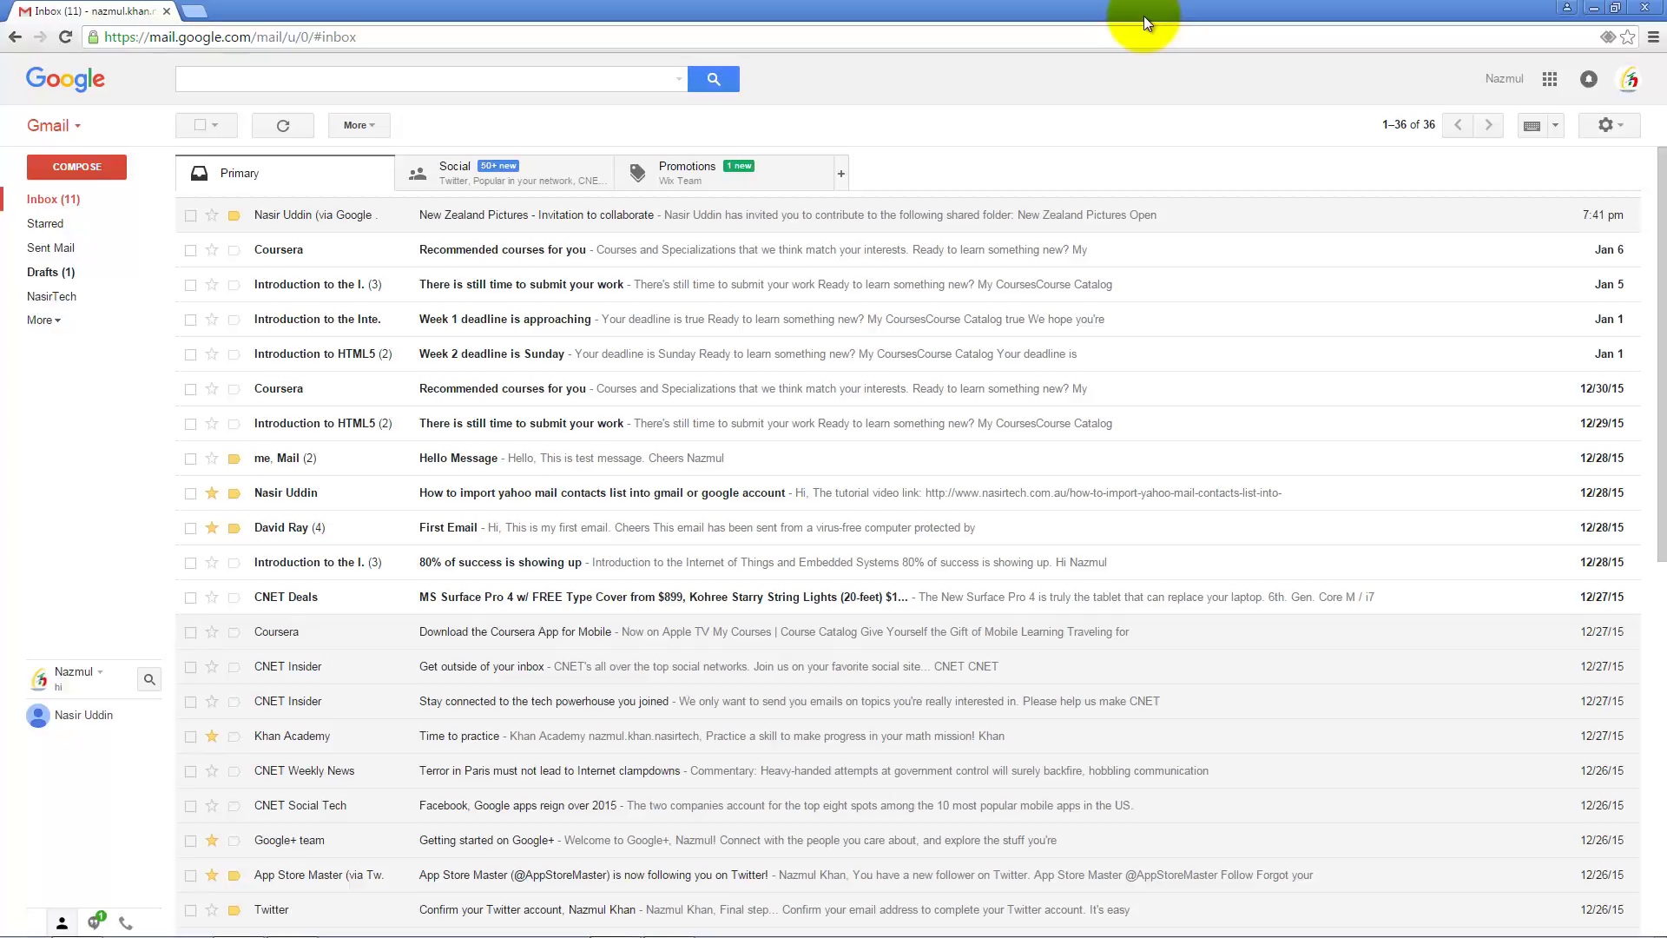
- Open and discard an empty new message, then show the Drafts folder with 'Gmail tutorial files'
left_click(73, 168)
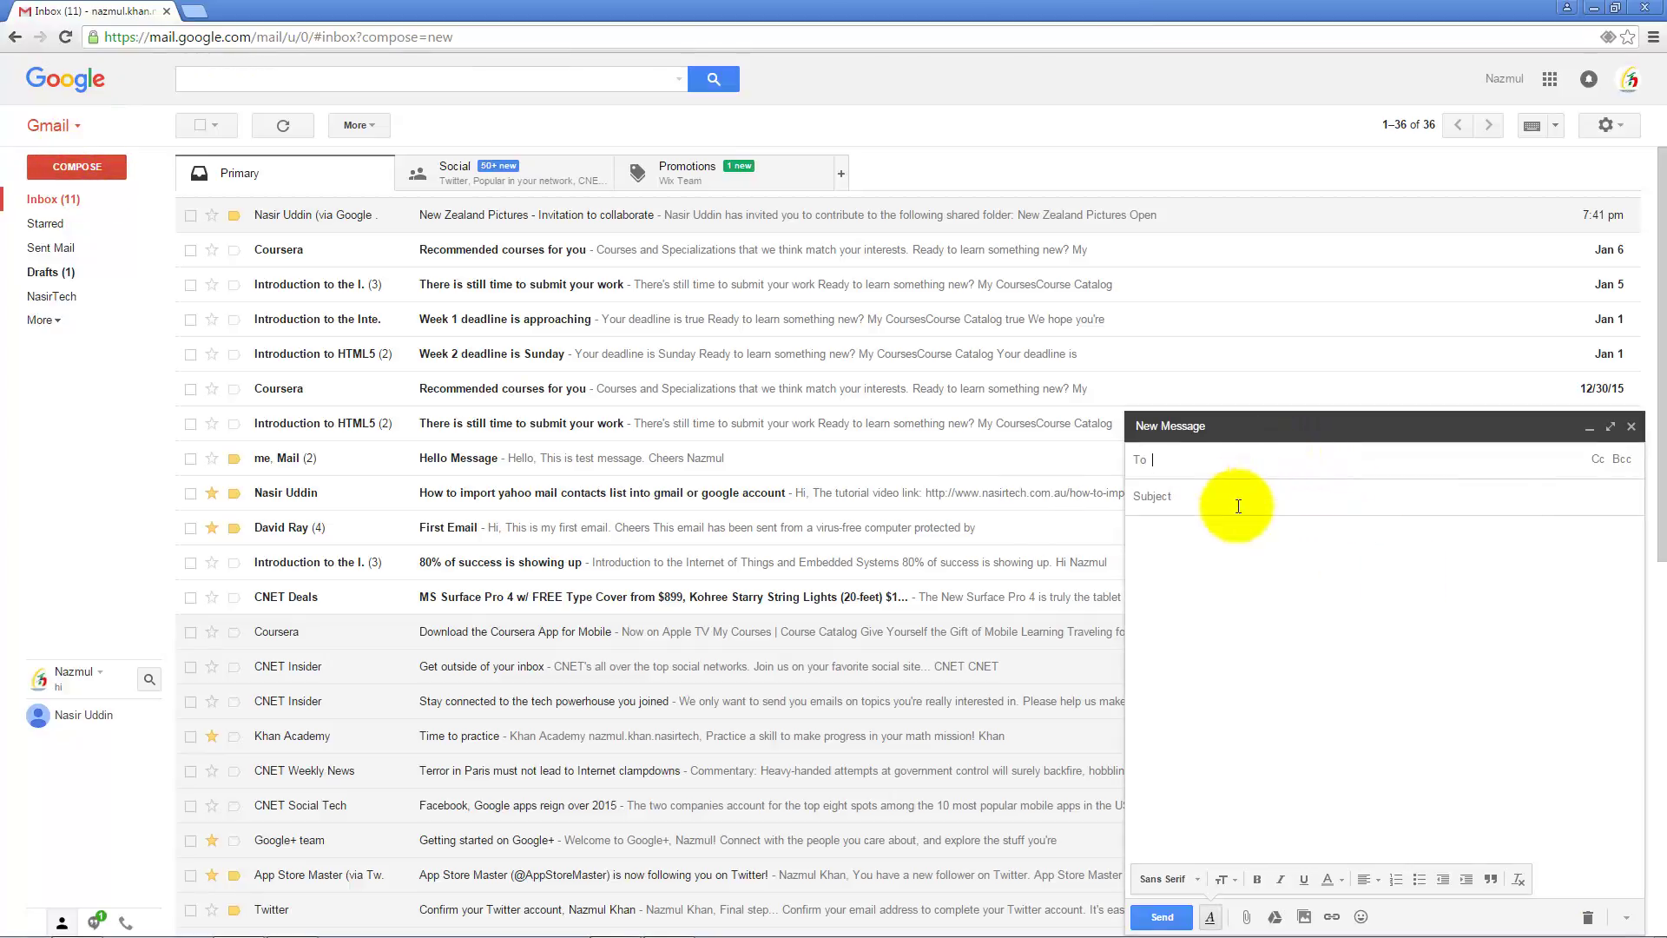
left_click(1631, 427)
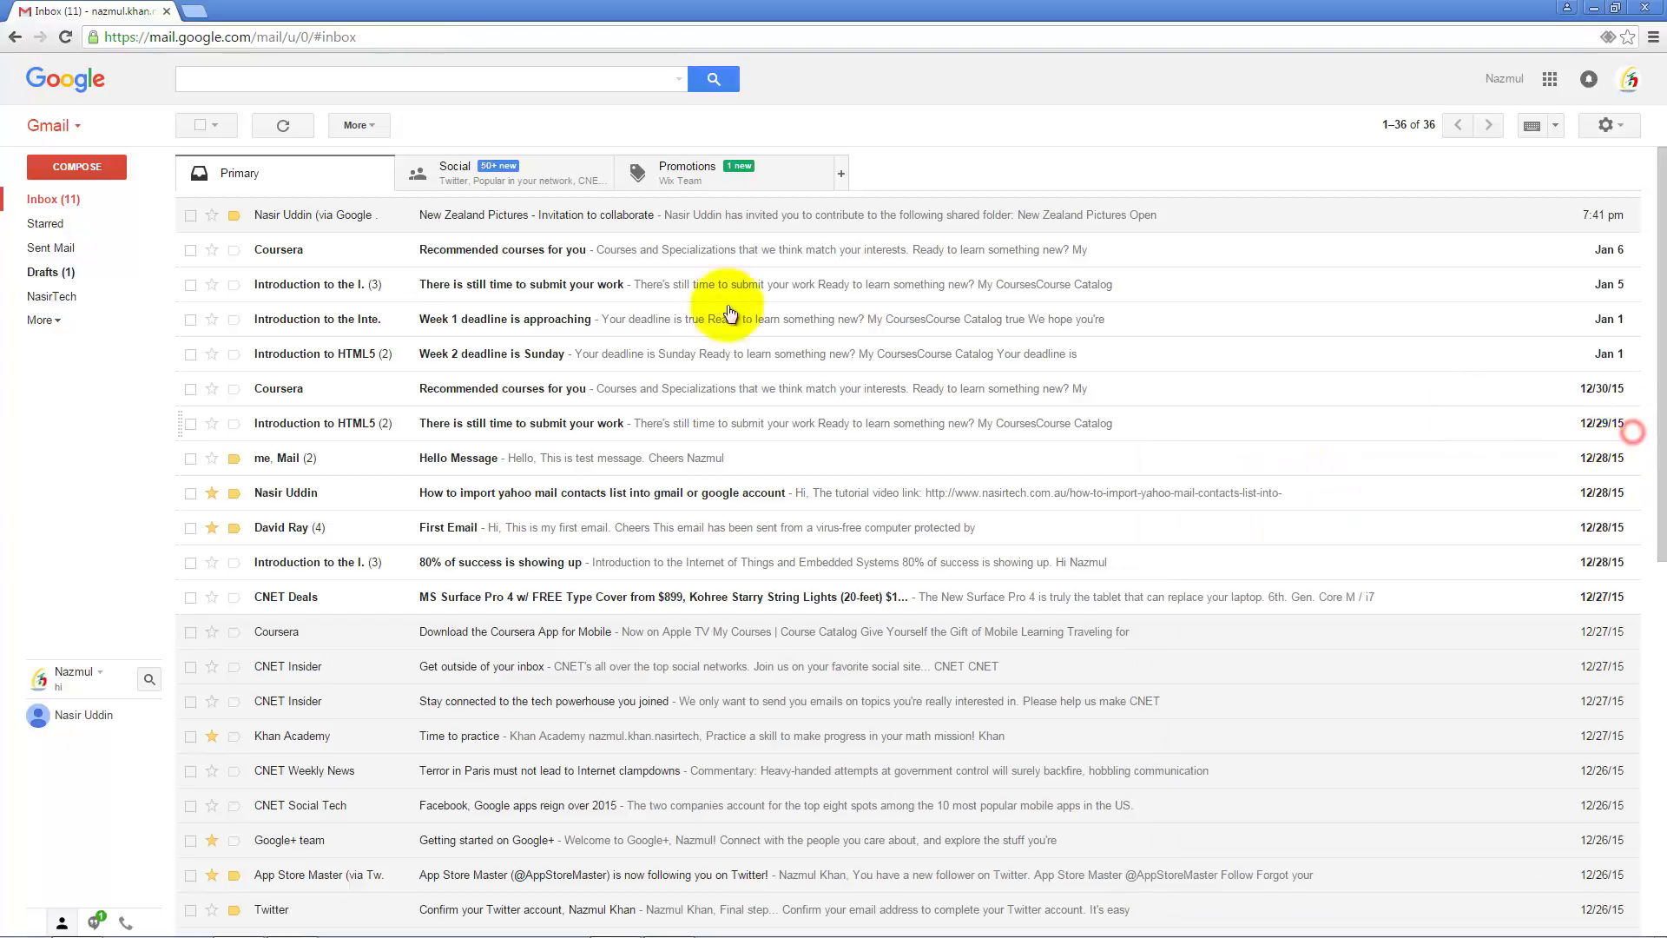
left_click(53, 272)
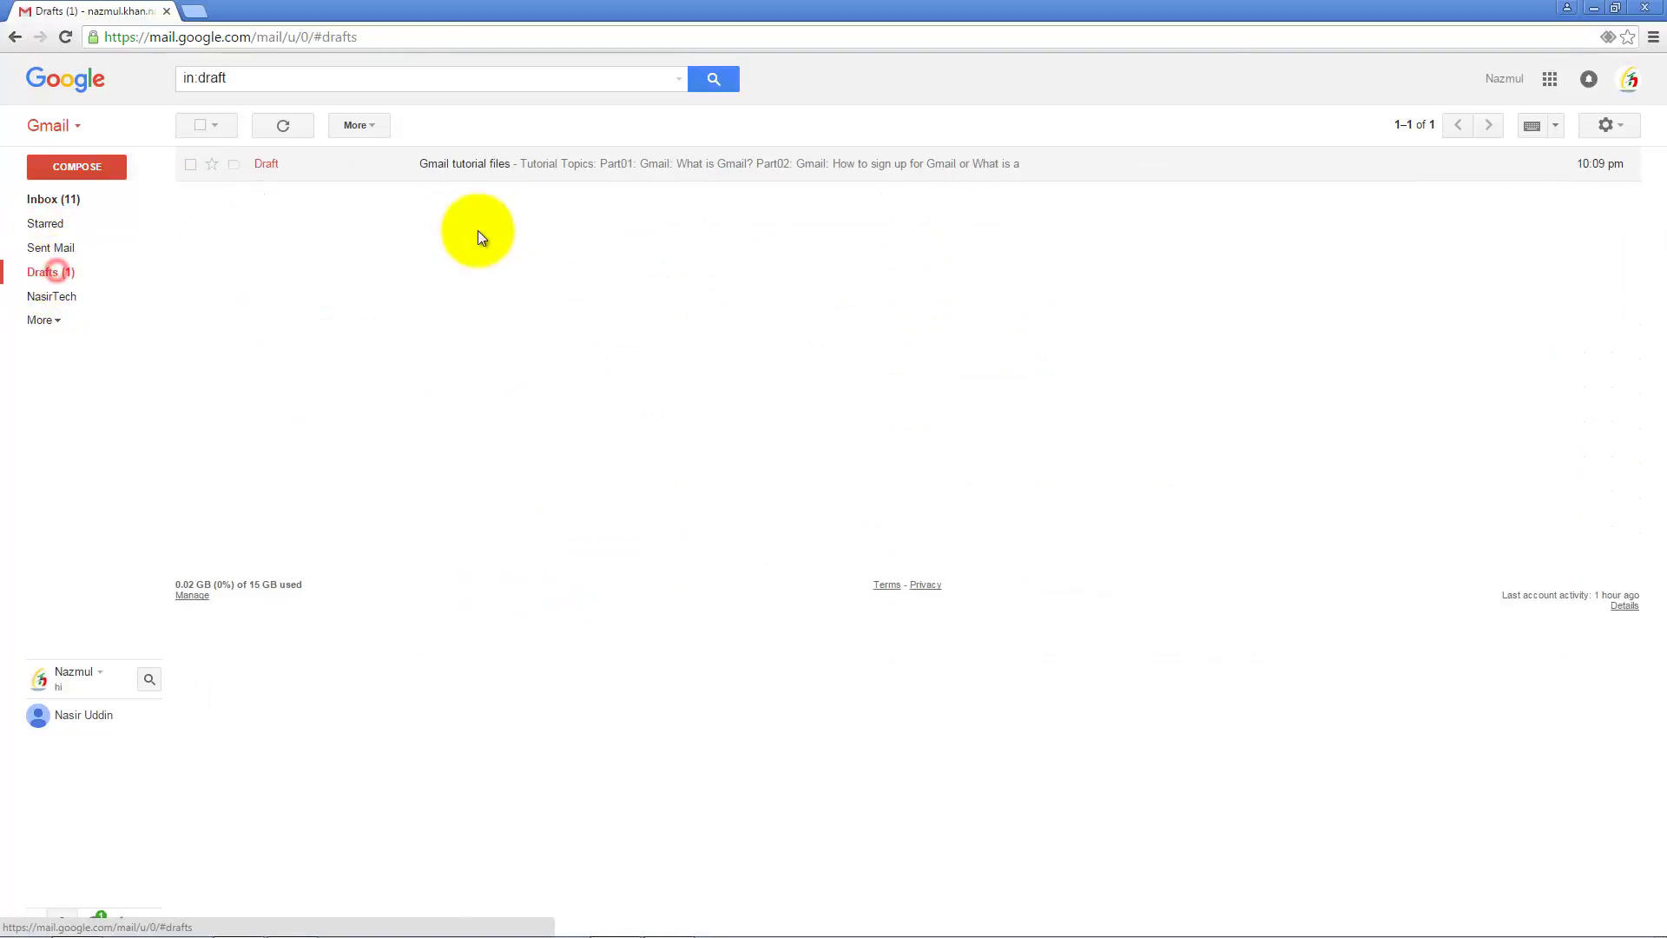
- Open the 'Gmail tutorial files' draft from the Drafts list for editing
left_click(476, 168)
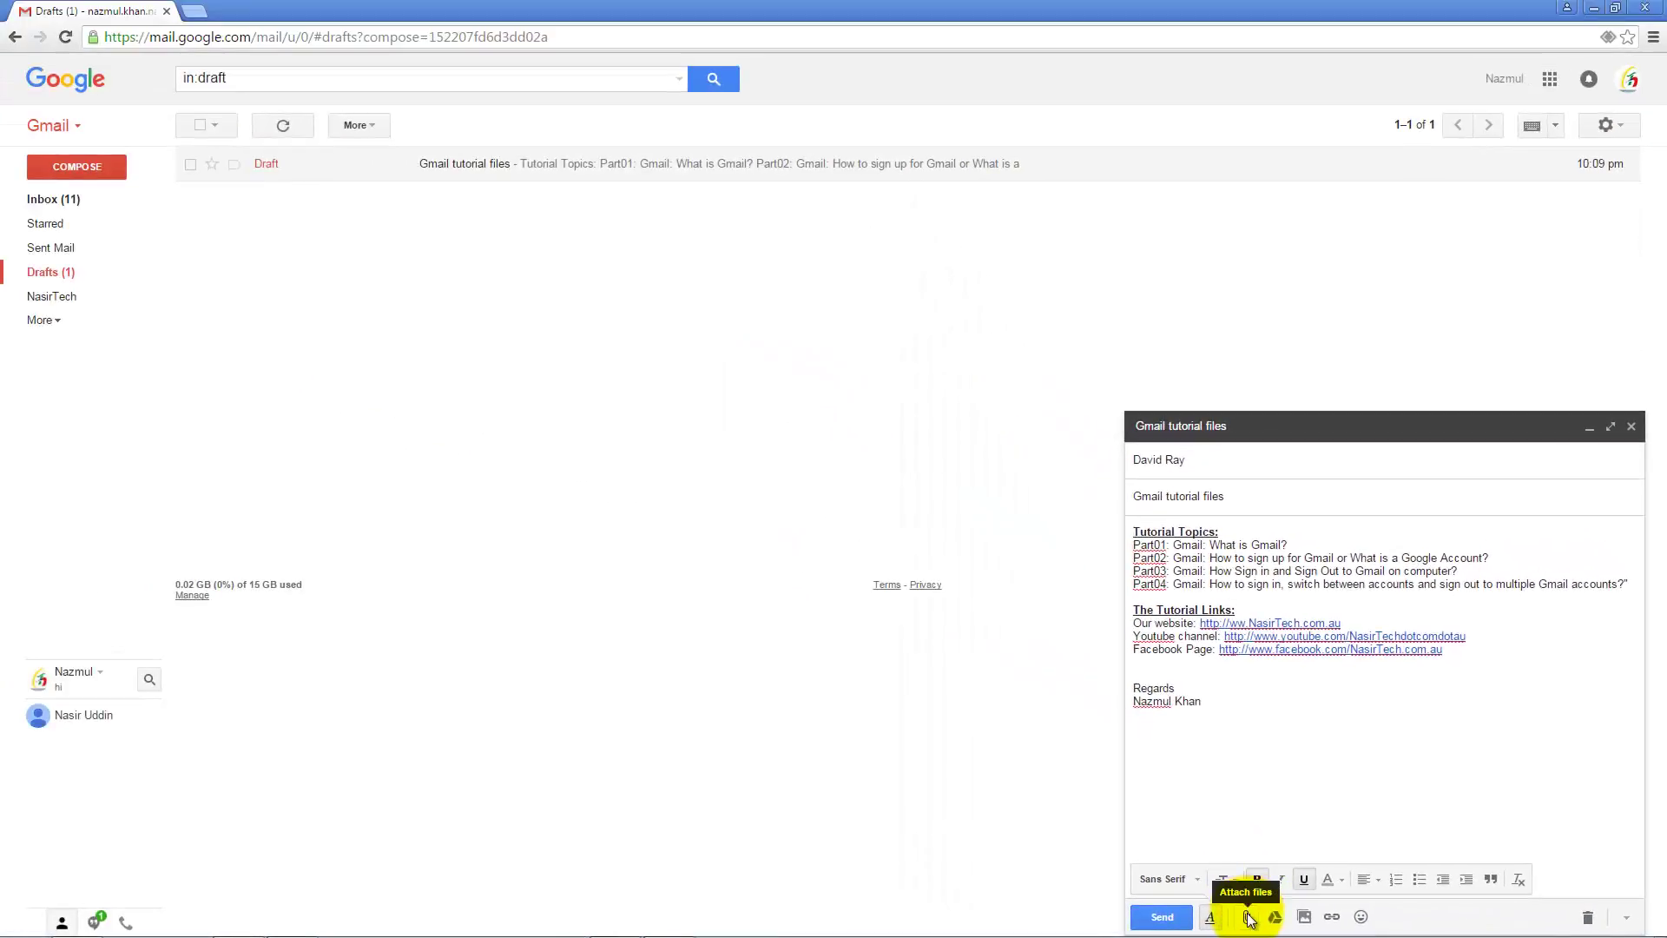
- Attach Part01-Gmail-What is Gmail.docx and Part01-Gmail-What is Gmail.pdf from the computer
left_click(1248, 917)
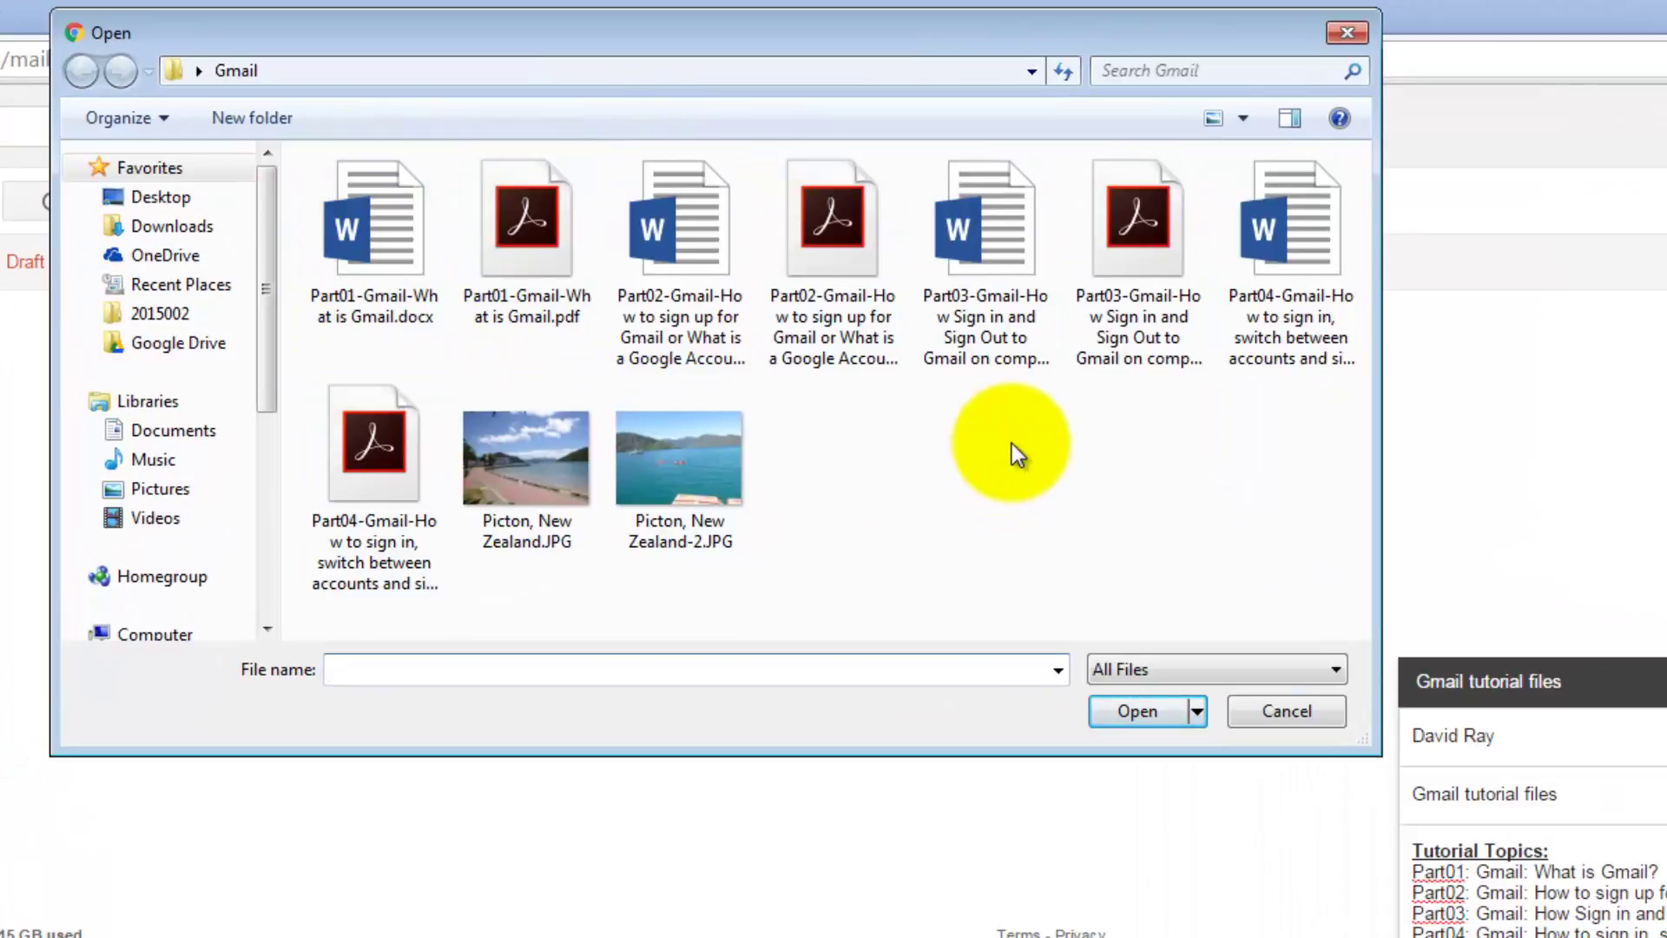
key("Right")
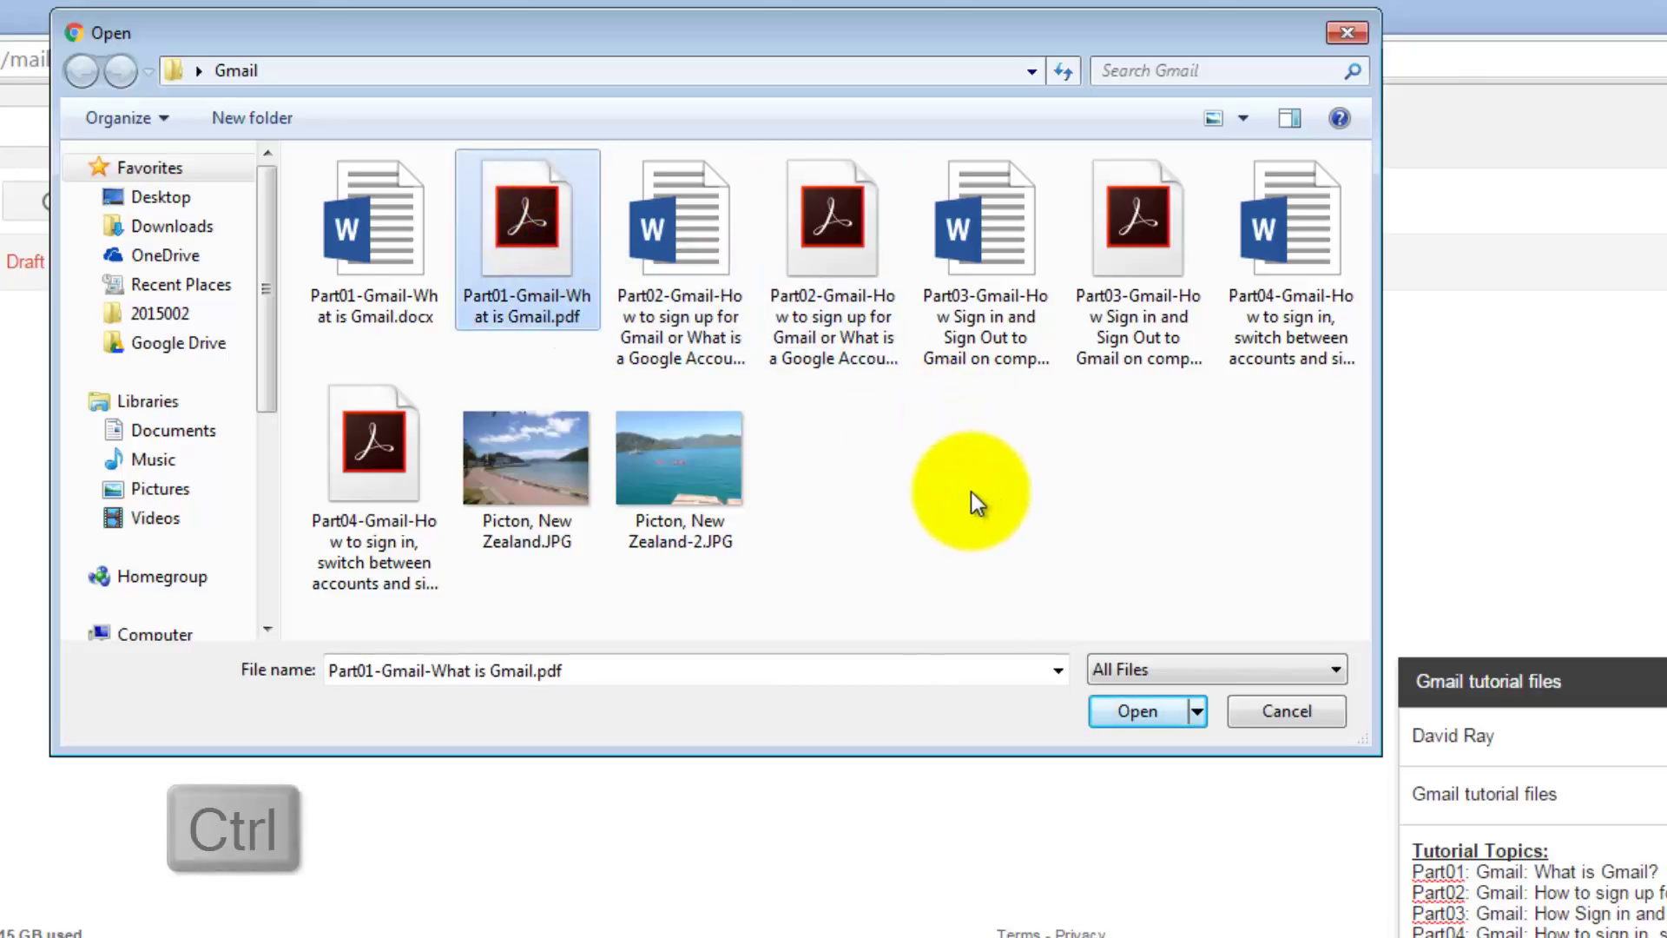
left_click(833, 261, "ctrl")
left_click(1153, 260, "ctrl")
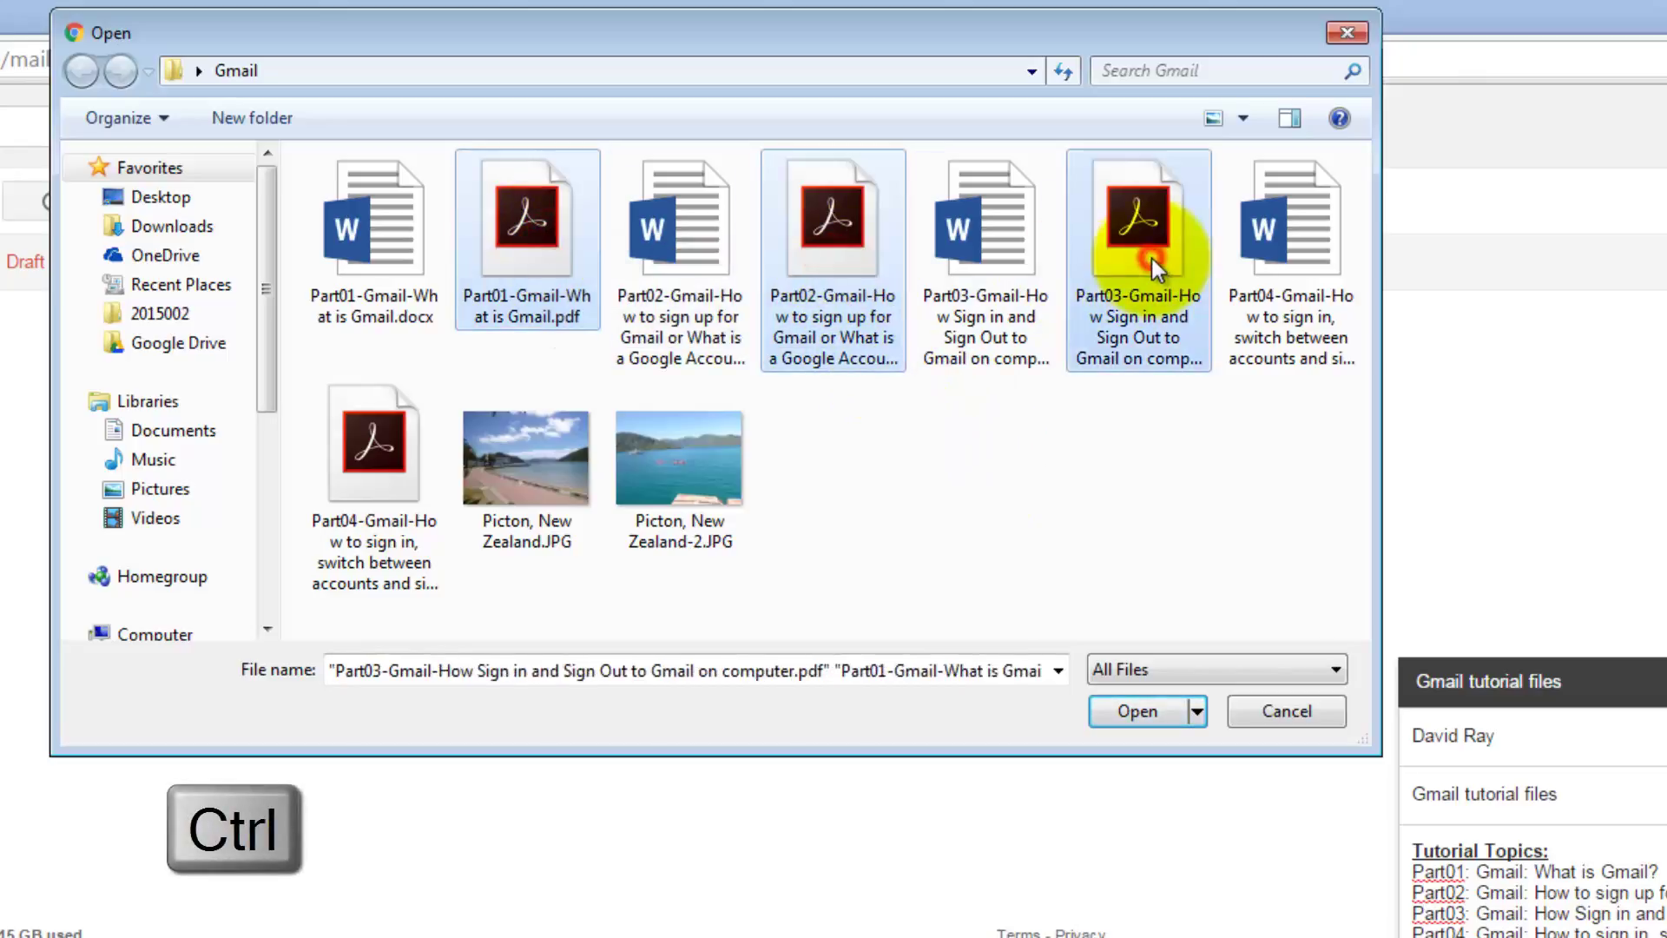
left_click(995, 473)
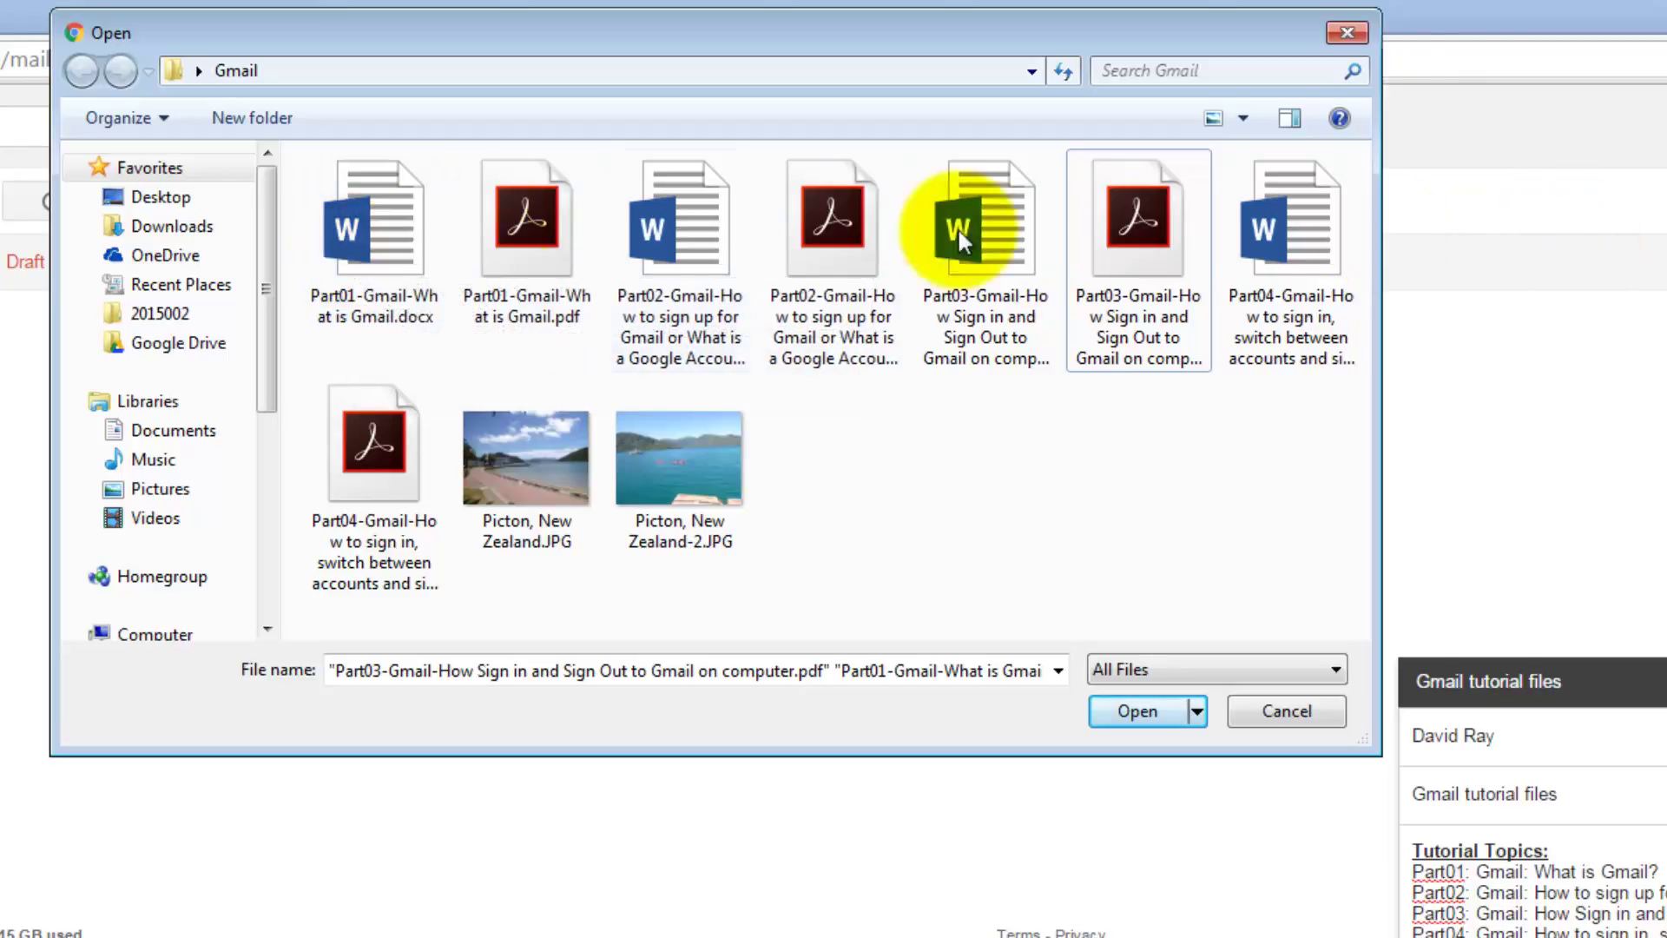
left_click(393, 228)
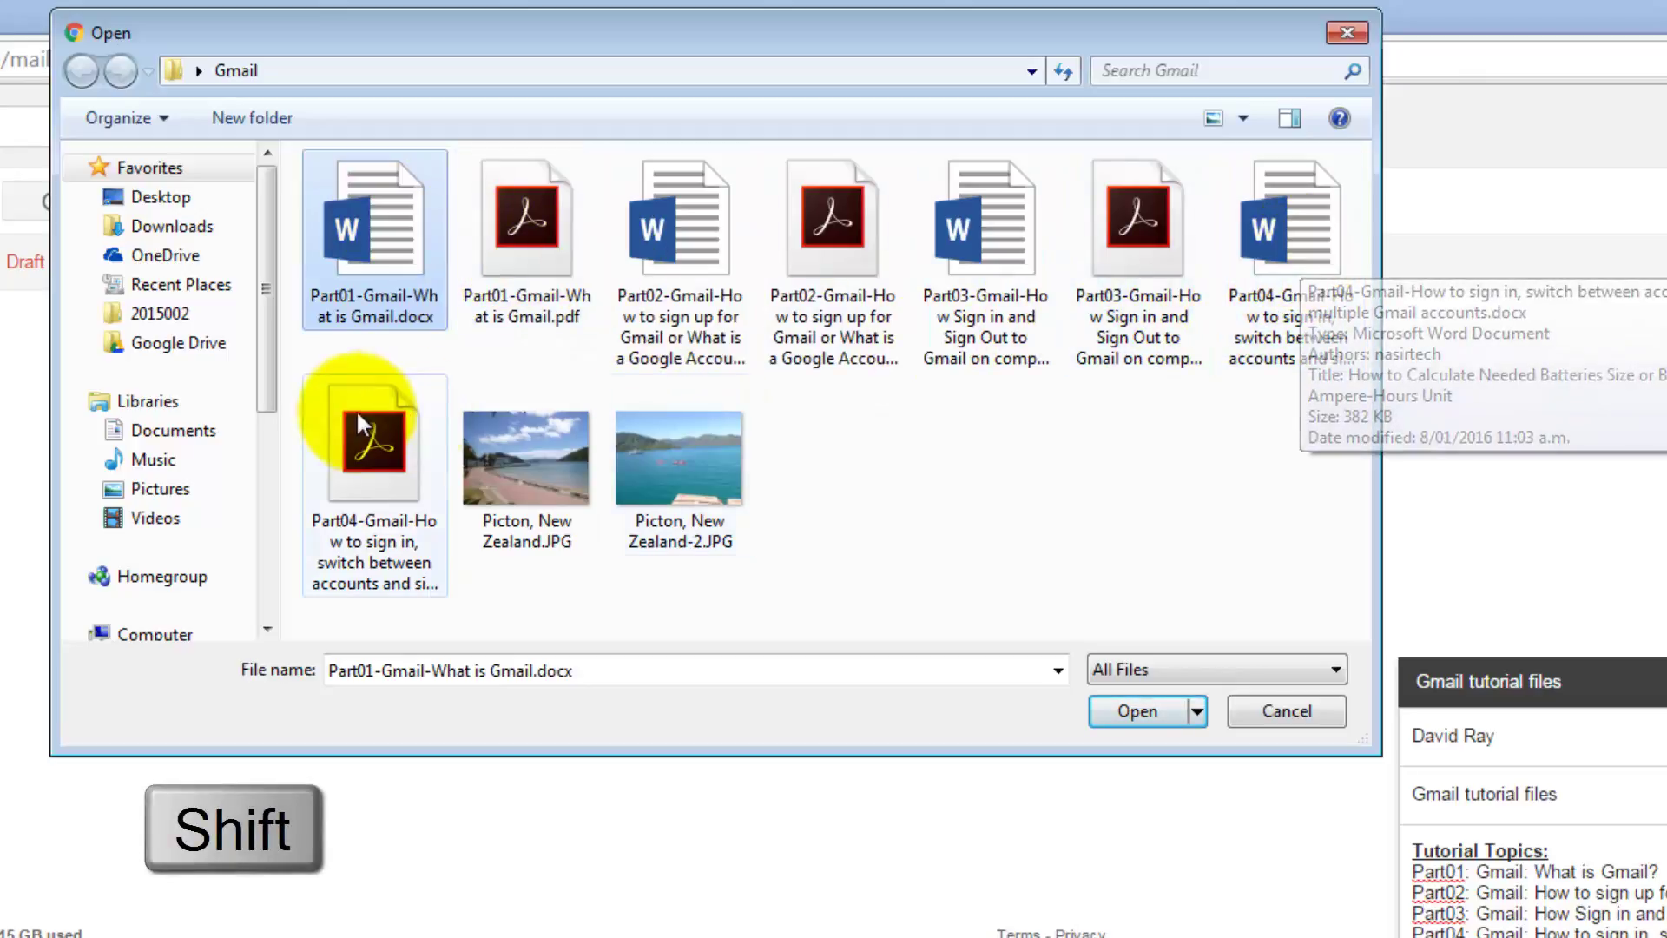
left_click(365, 441, "shift")
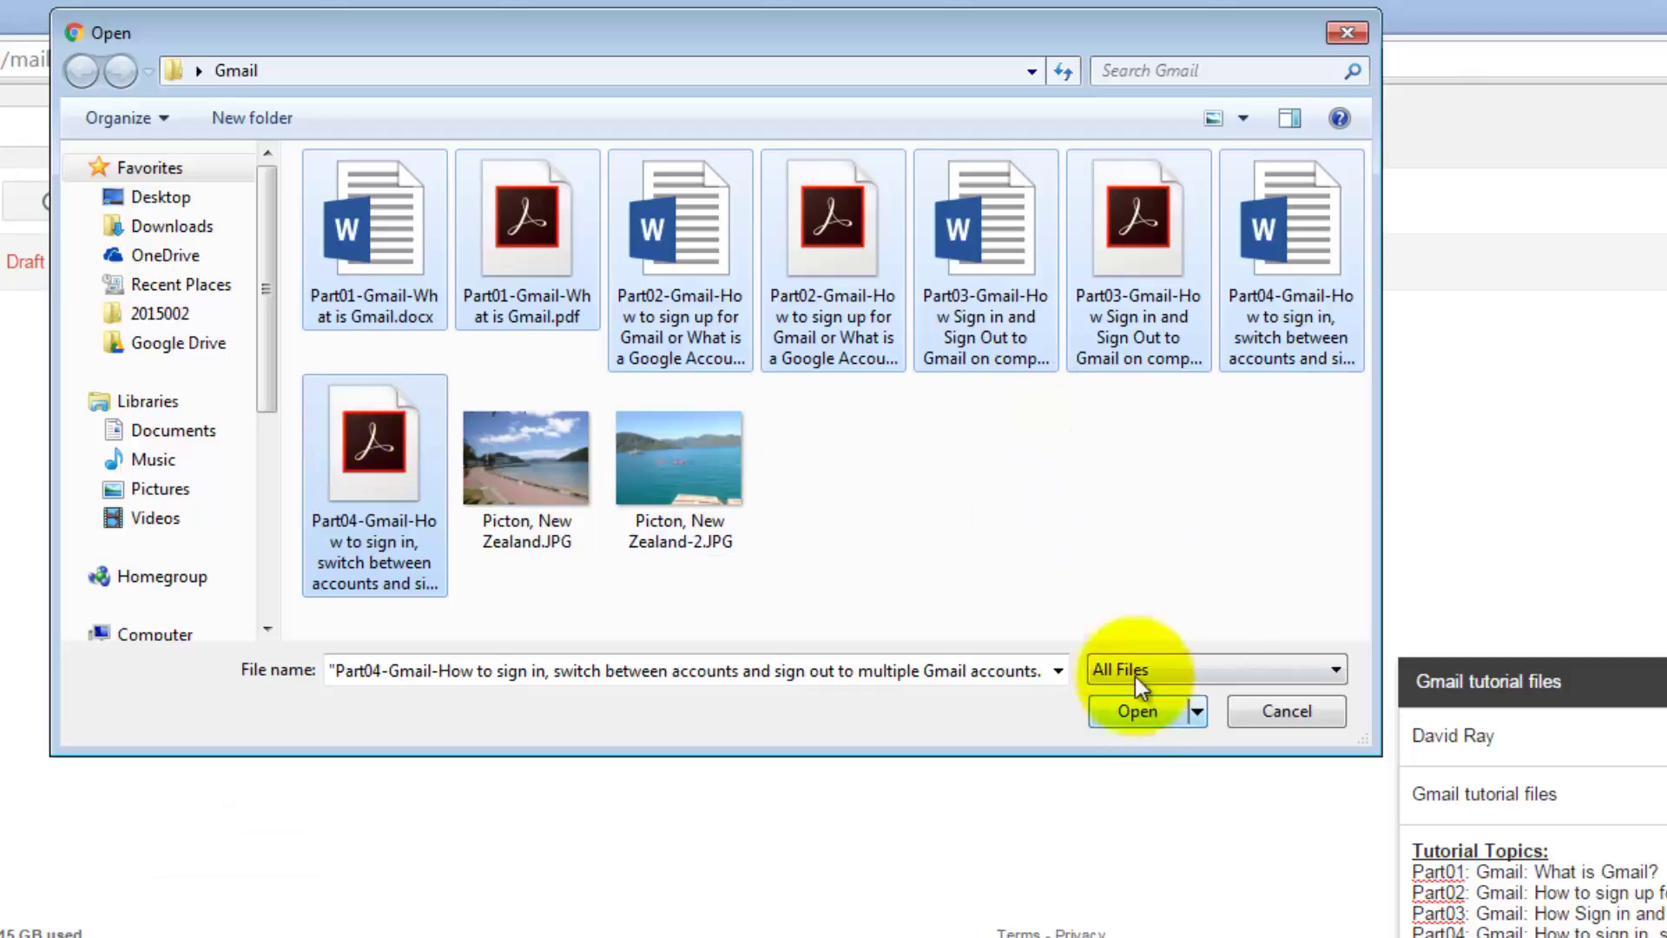
left_click(1013, 538)
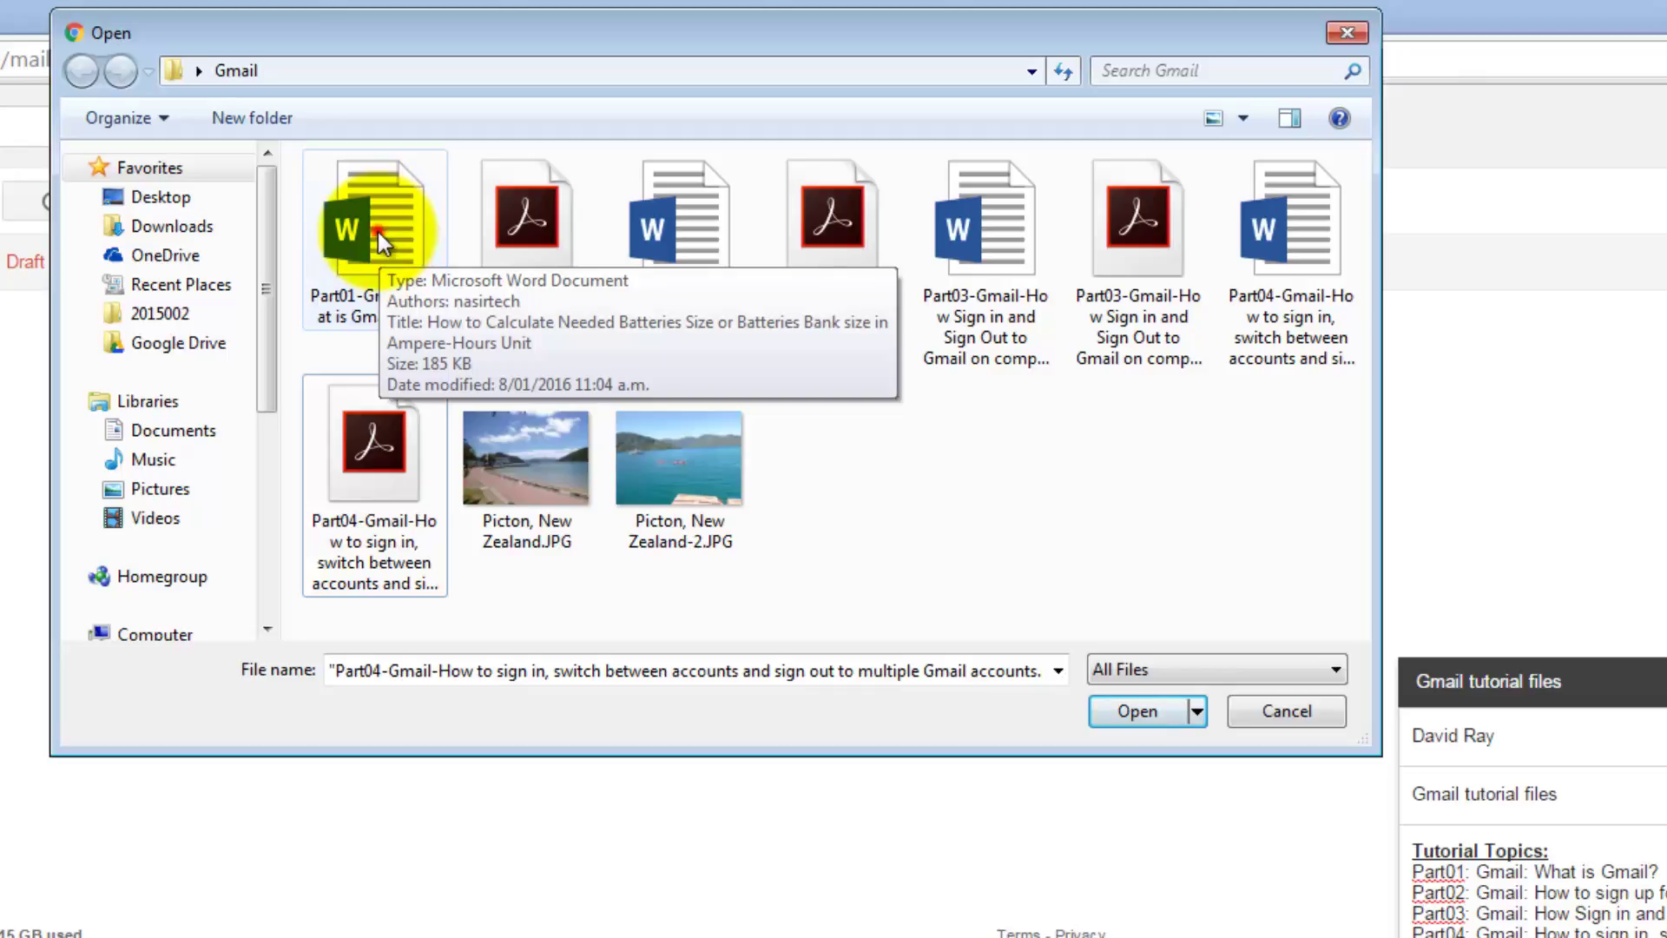
left_click(379, 239)
left_click(538, 224, "ctrl")
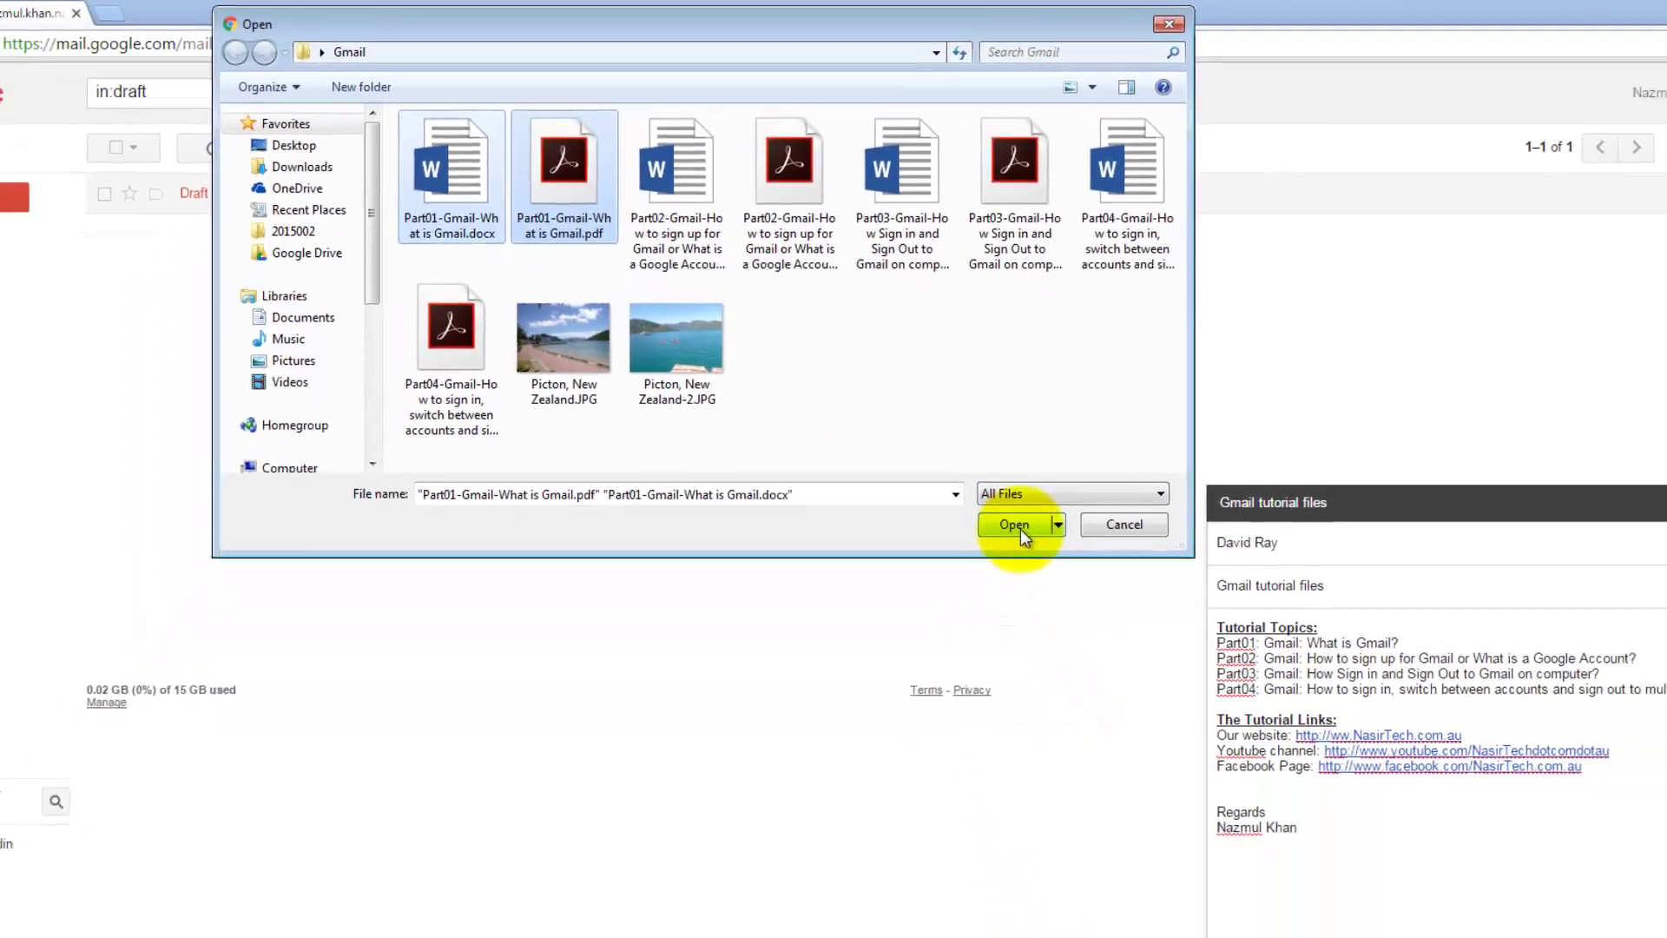
left_click(1137, 711)
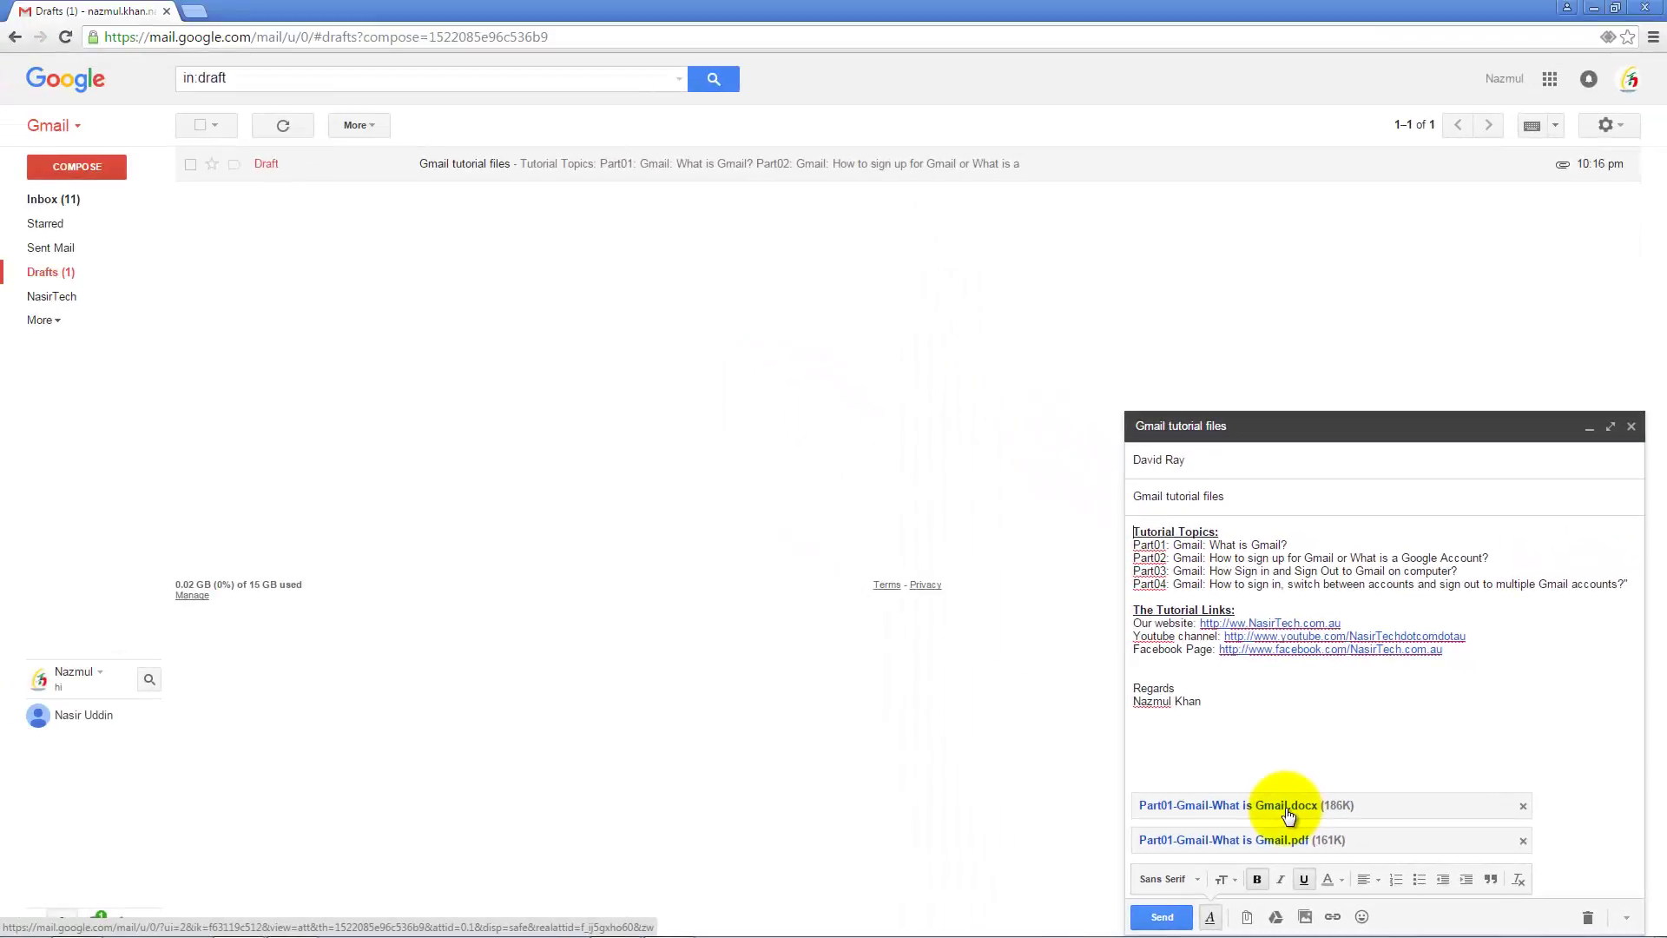
- Preview the attached Part01 docx, cancel its download, and return to the draft
left_click(1286, 807)
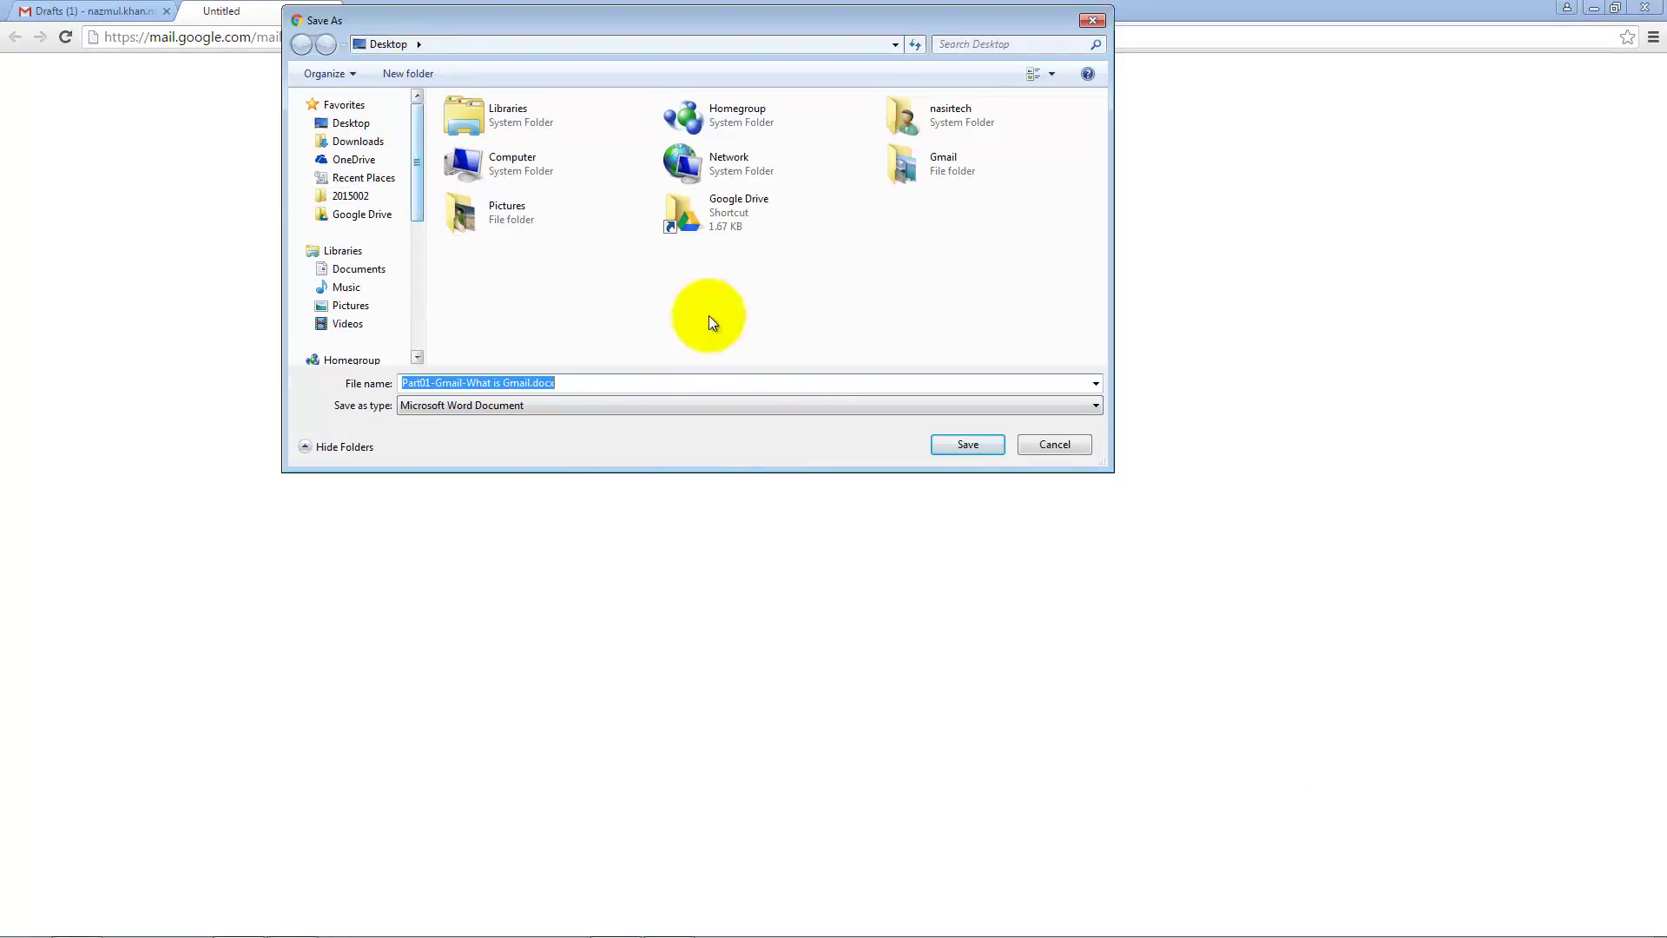
left_click(1055, 445)
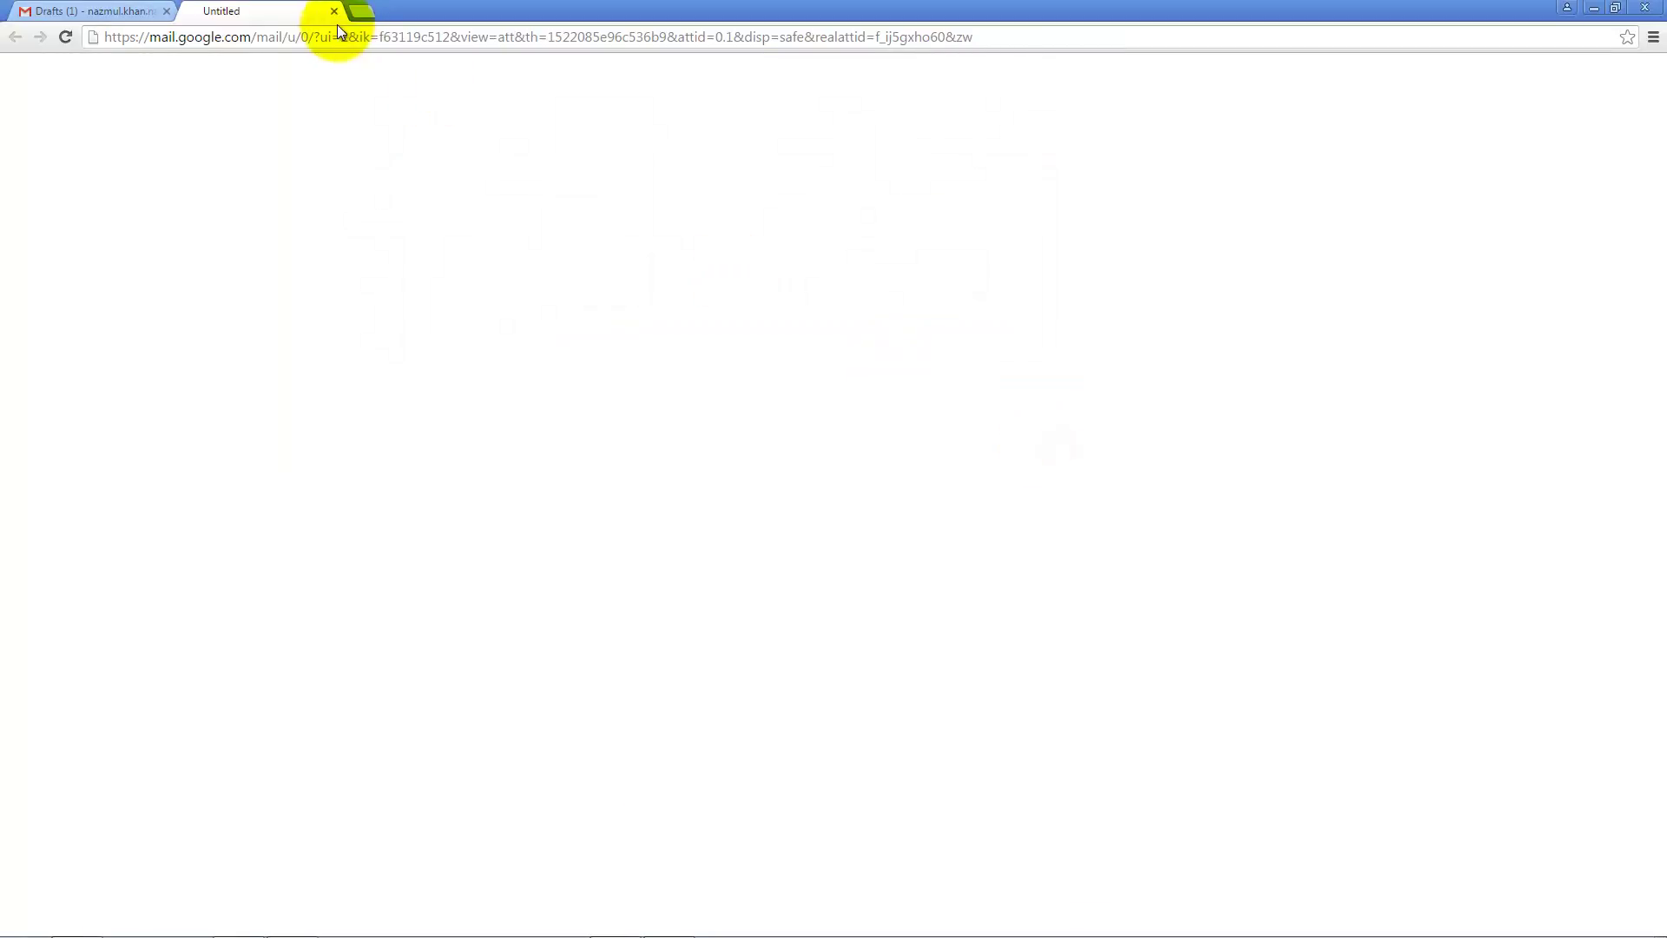
left_click(334, 13)
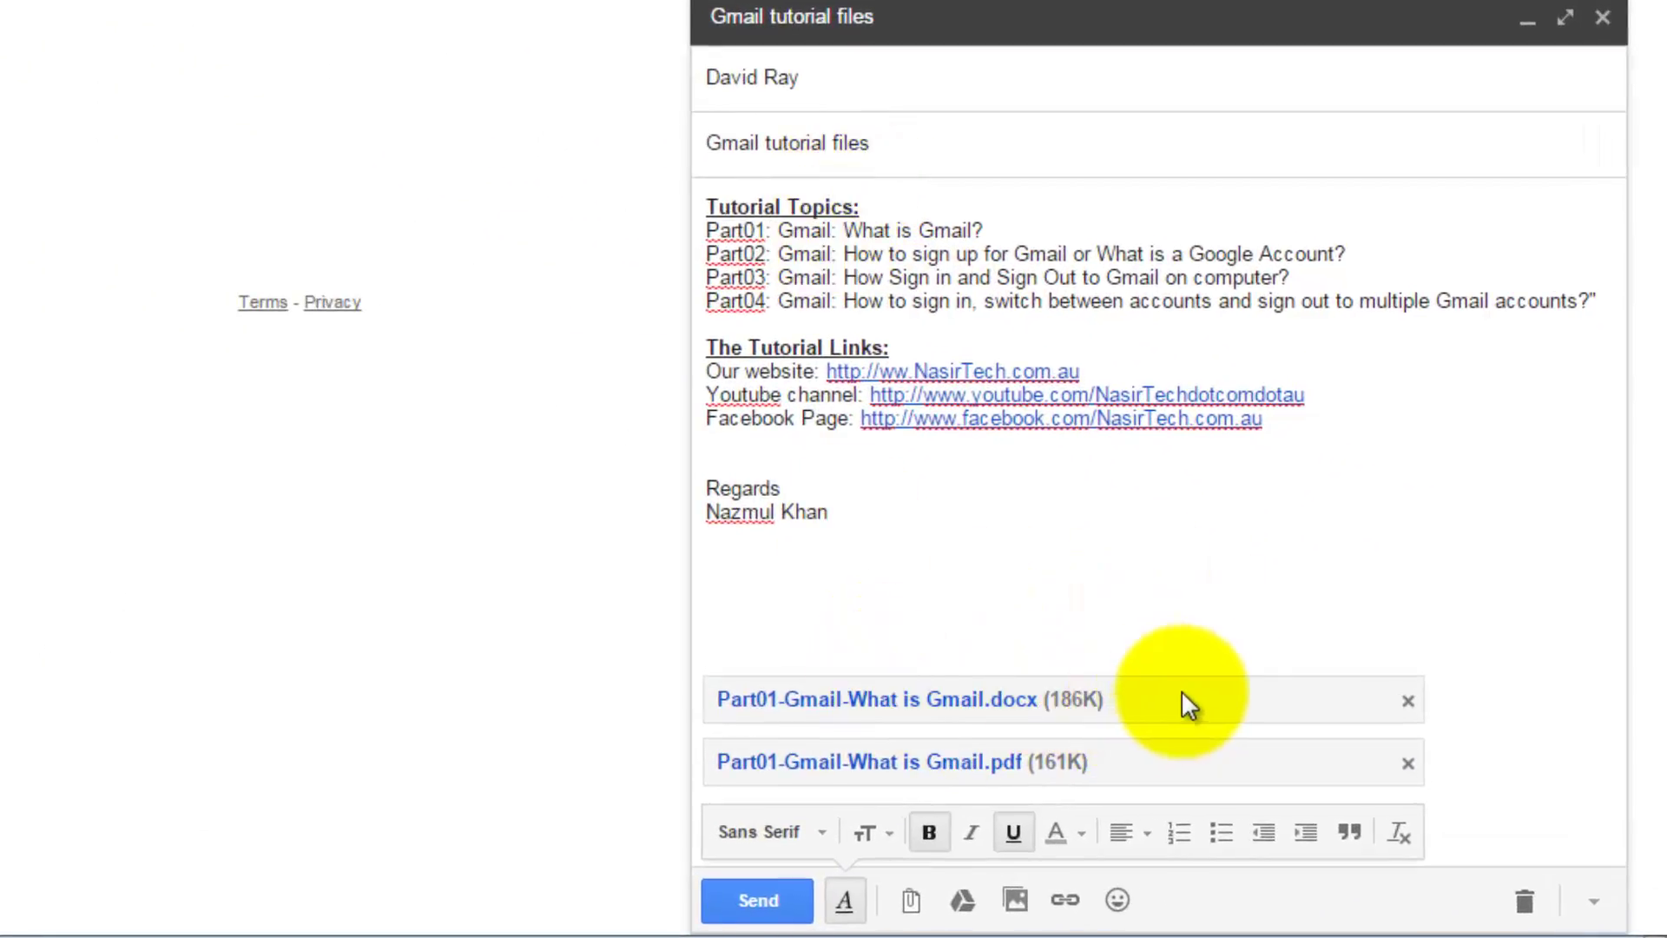
- Remove the Part01 docx and pdf attachments, leaving only the body text
left_click(1408, 703)
left_click(1408, 761)
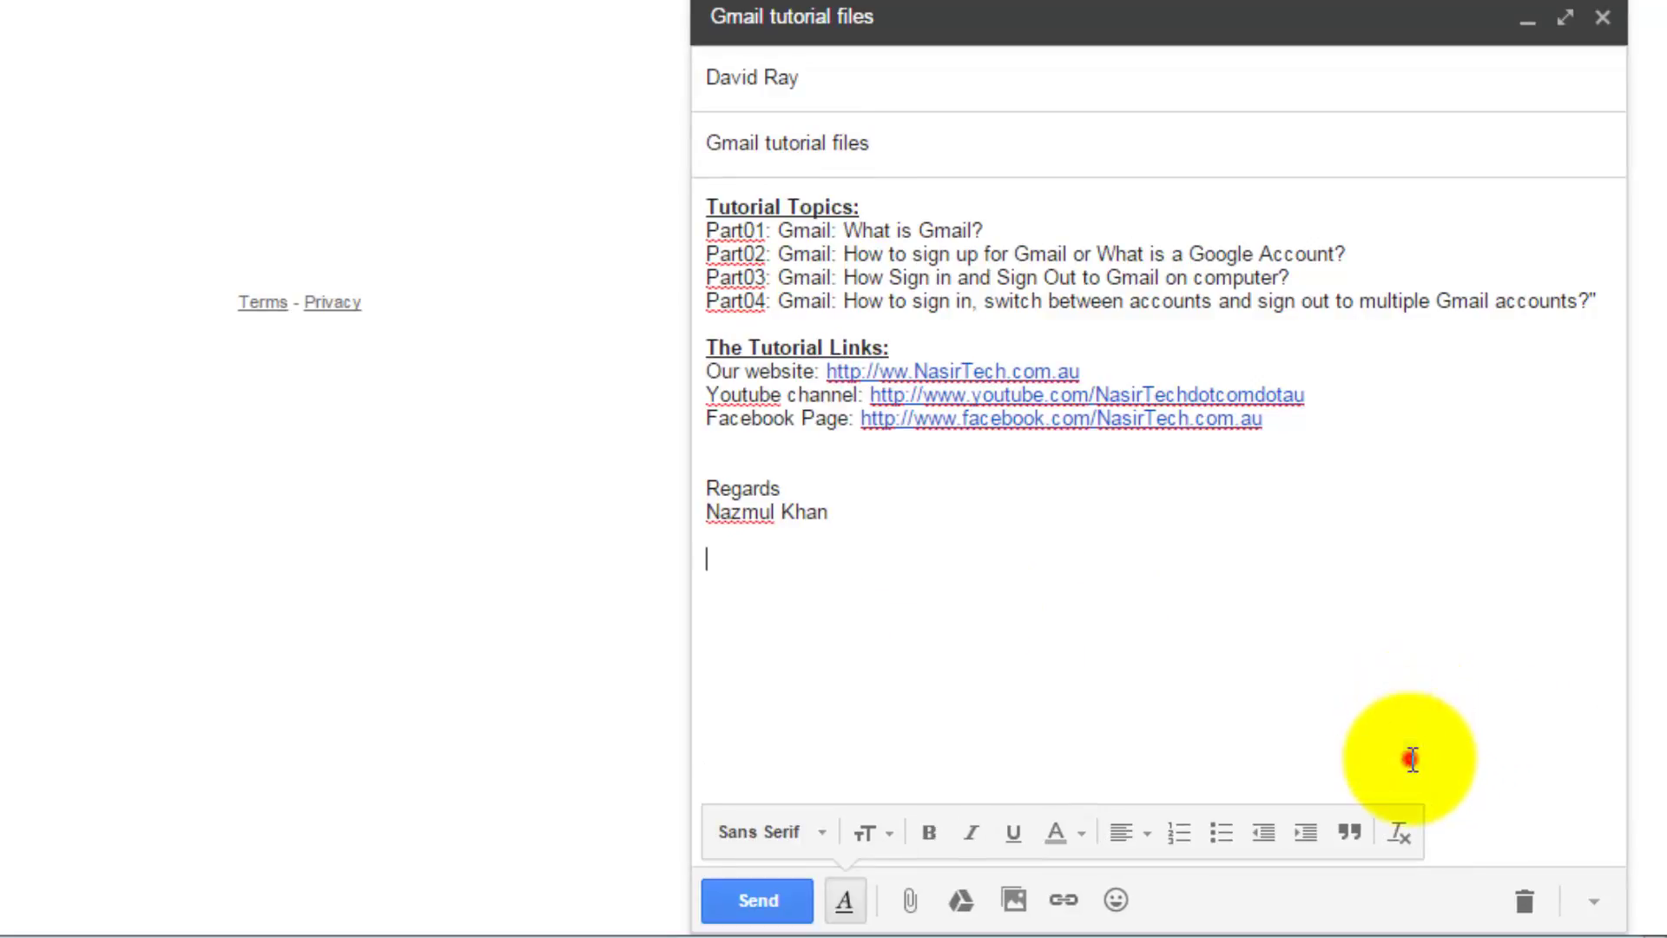
left_click(1083, 614)
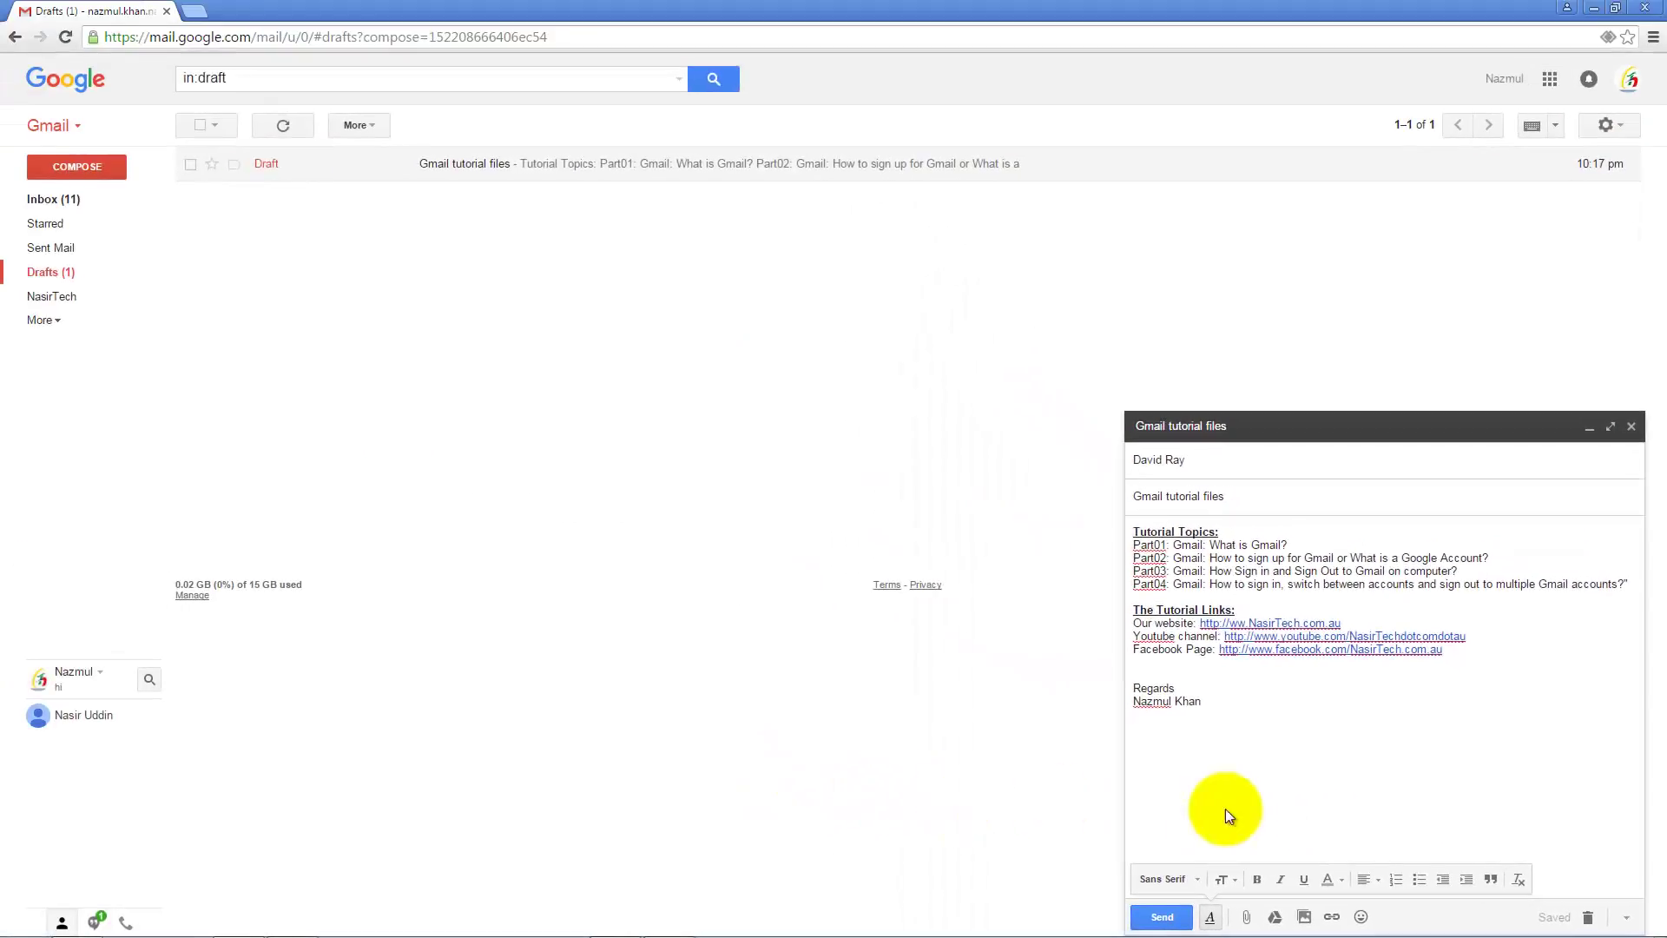
- Drag the Part01 and Part02 tutorial PDFs from the Explorer Gmail folder onto the draft
mouse_move(152, 933)
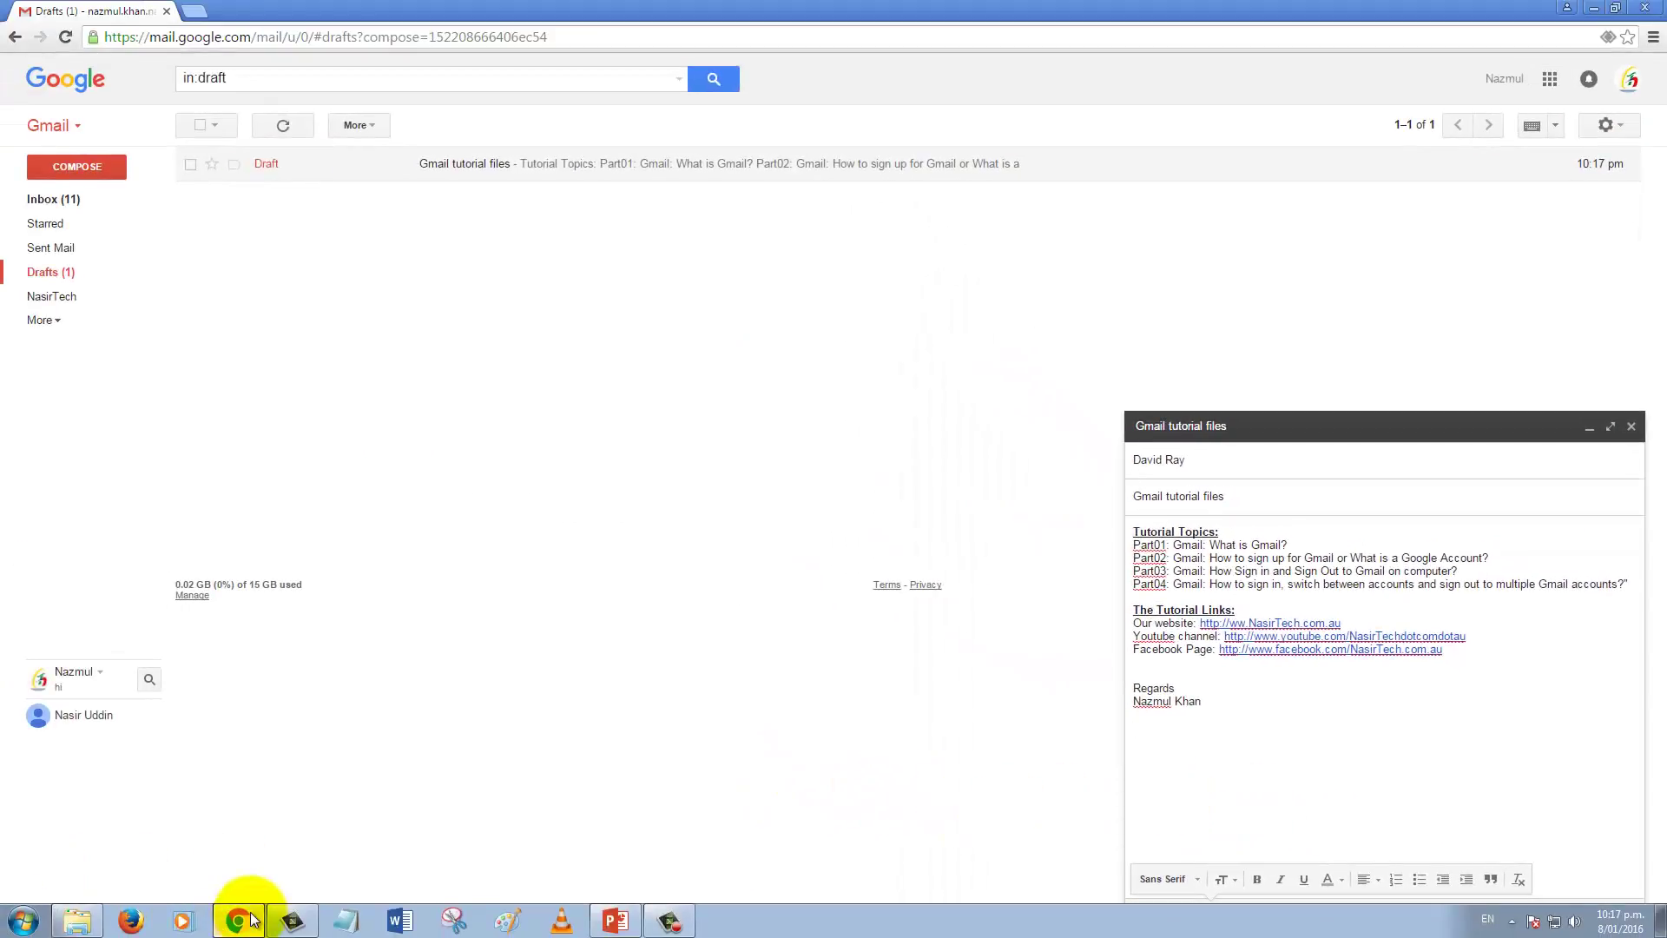
left_click(97, 922)
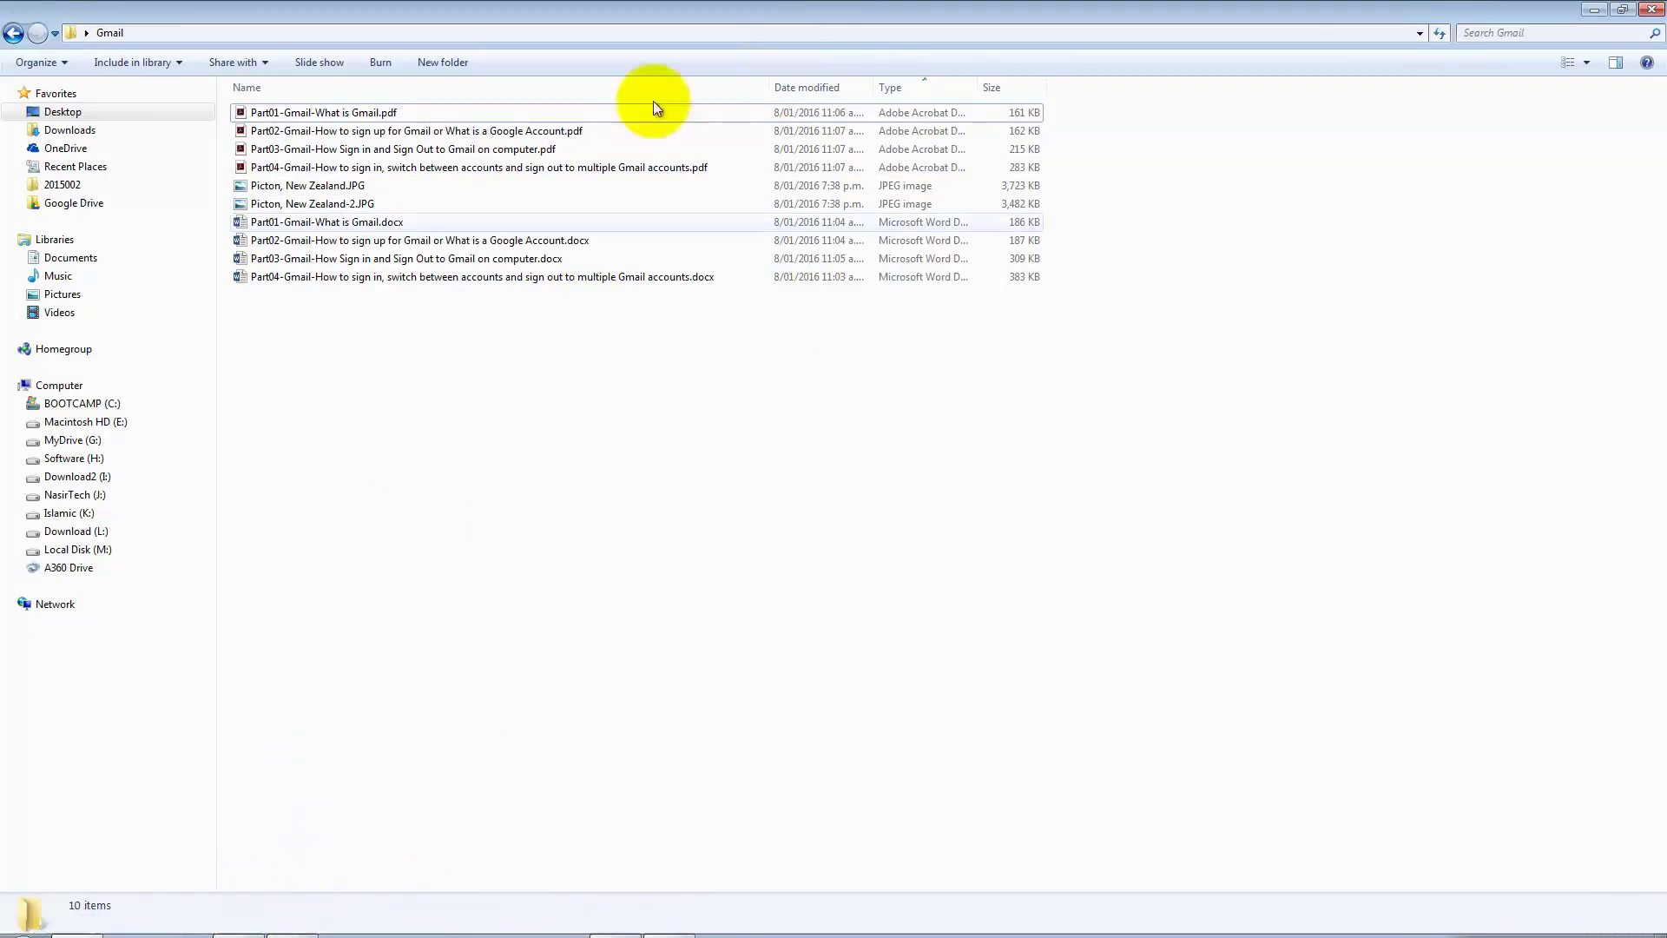
double_click(696, 10)
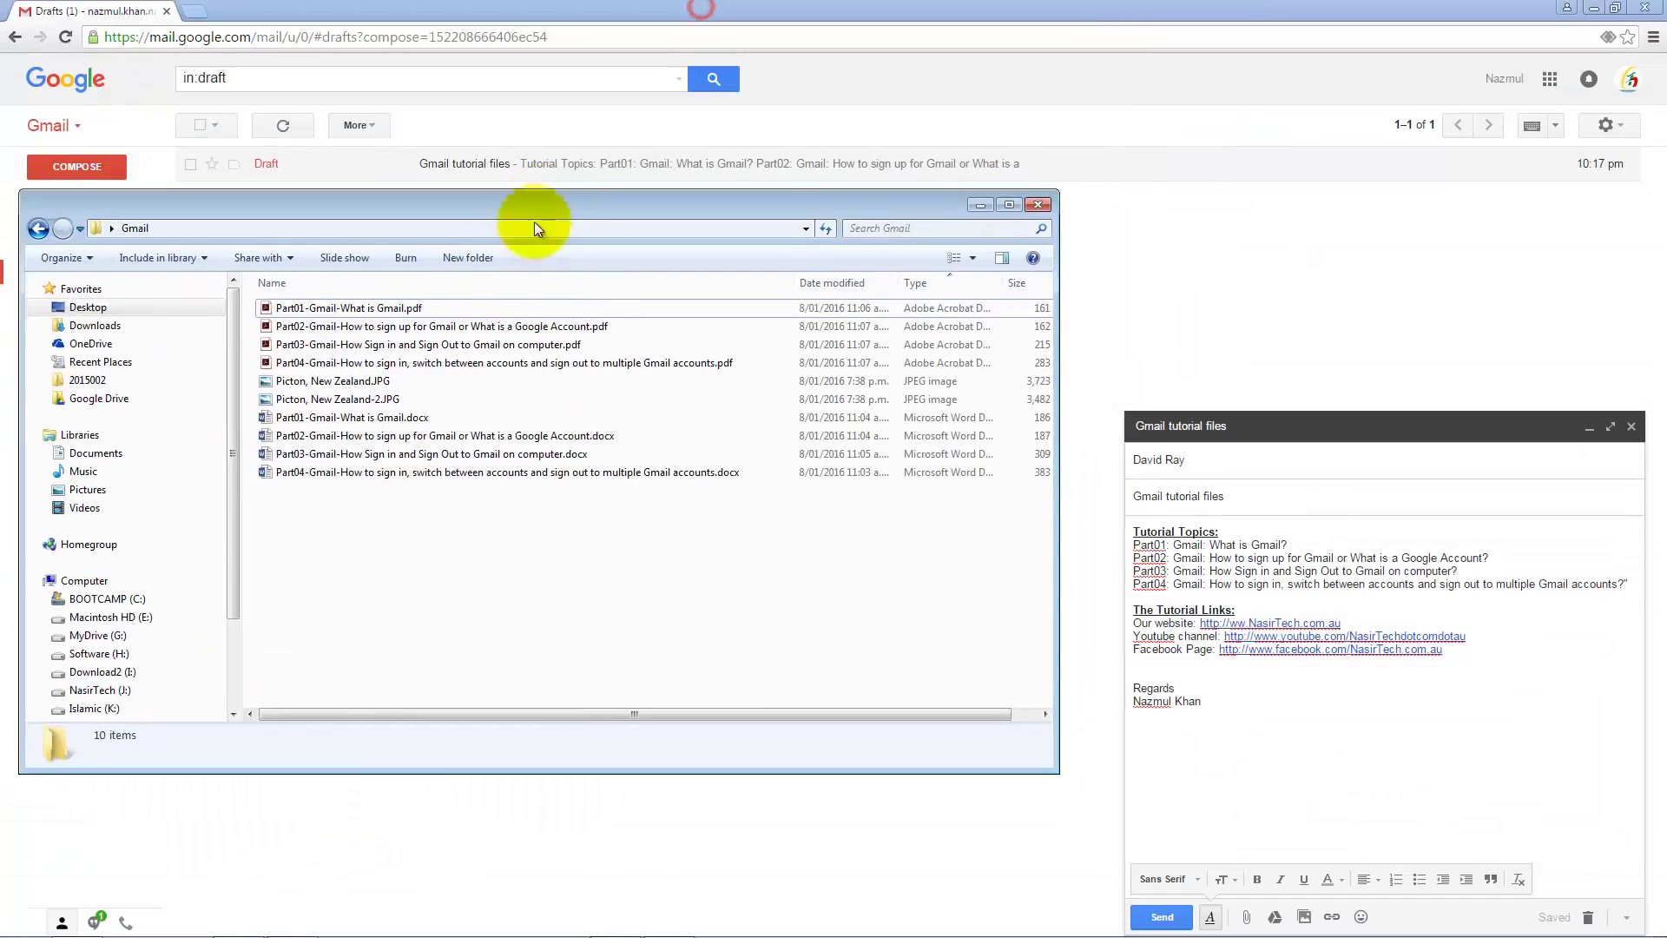
left_click(361, 308)
left_click(370, 326, "ctrl")
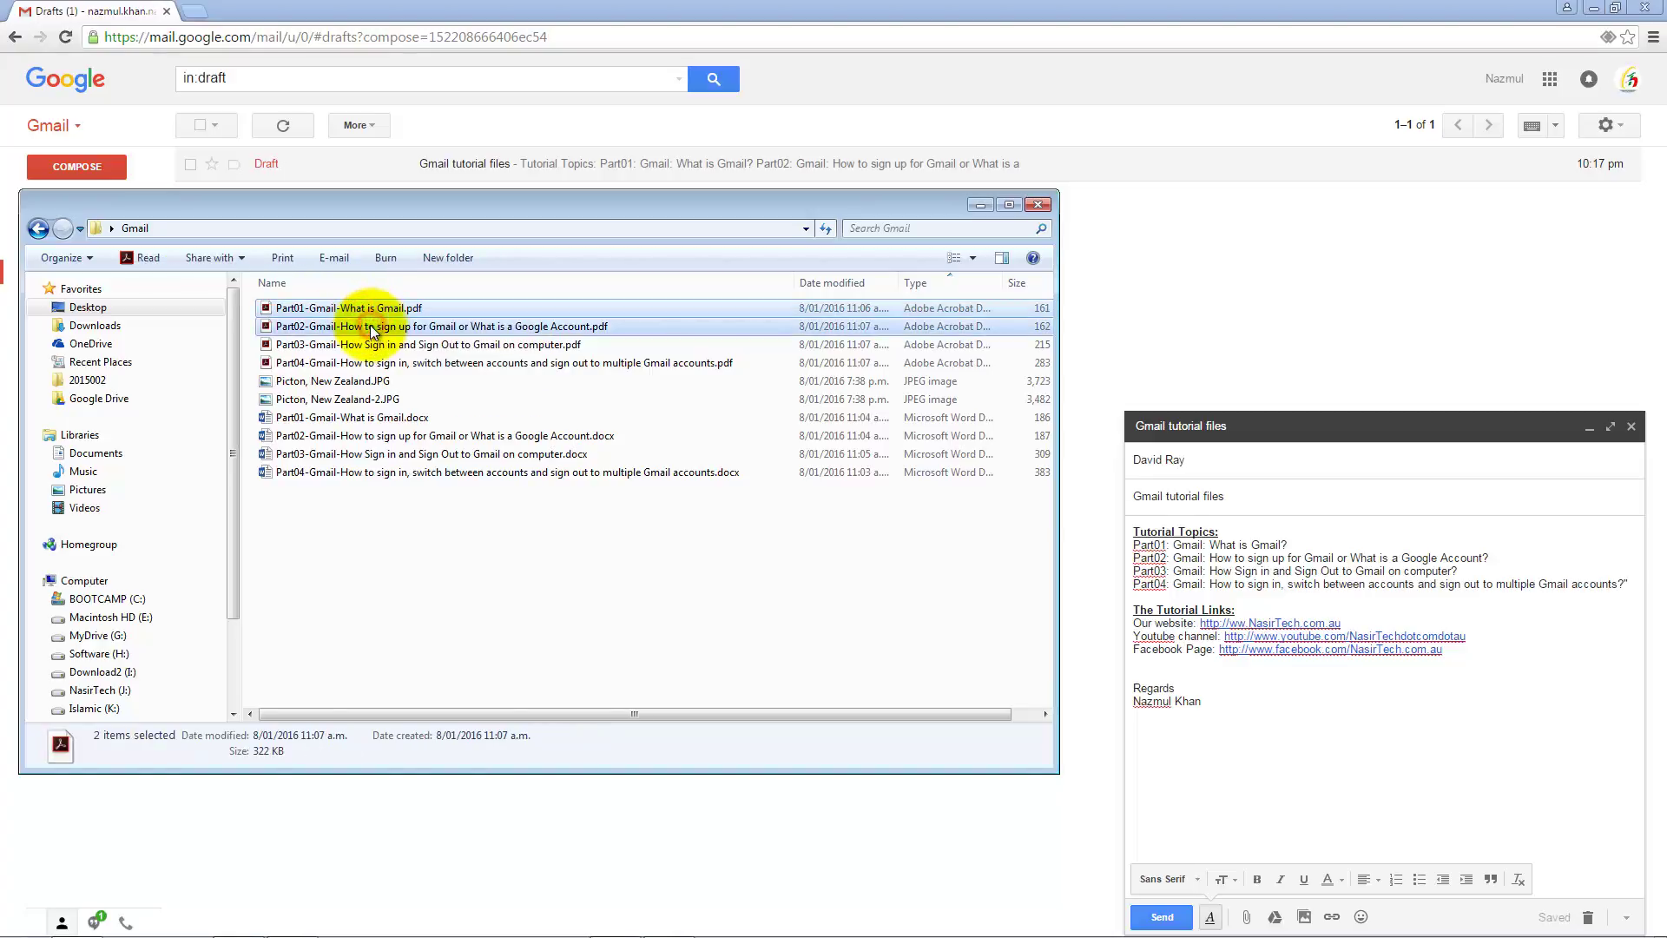
left_click_drag(303, 309, 1260, 830)
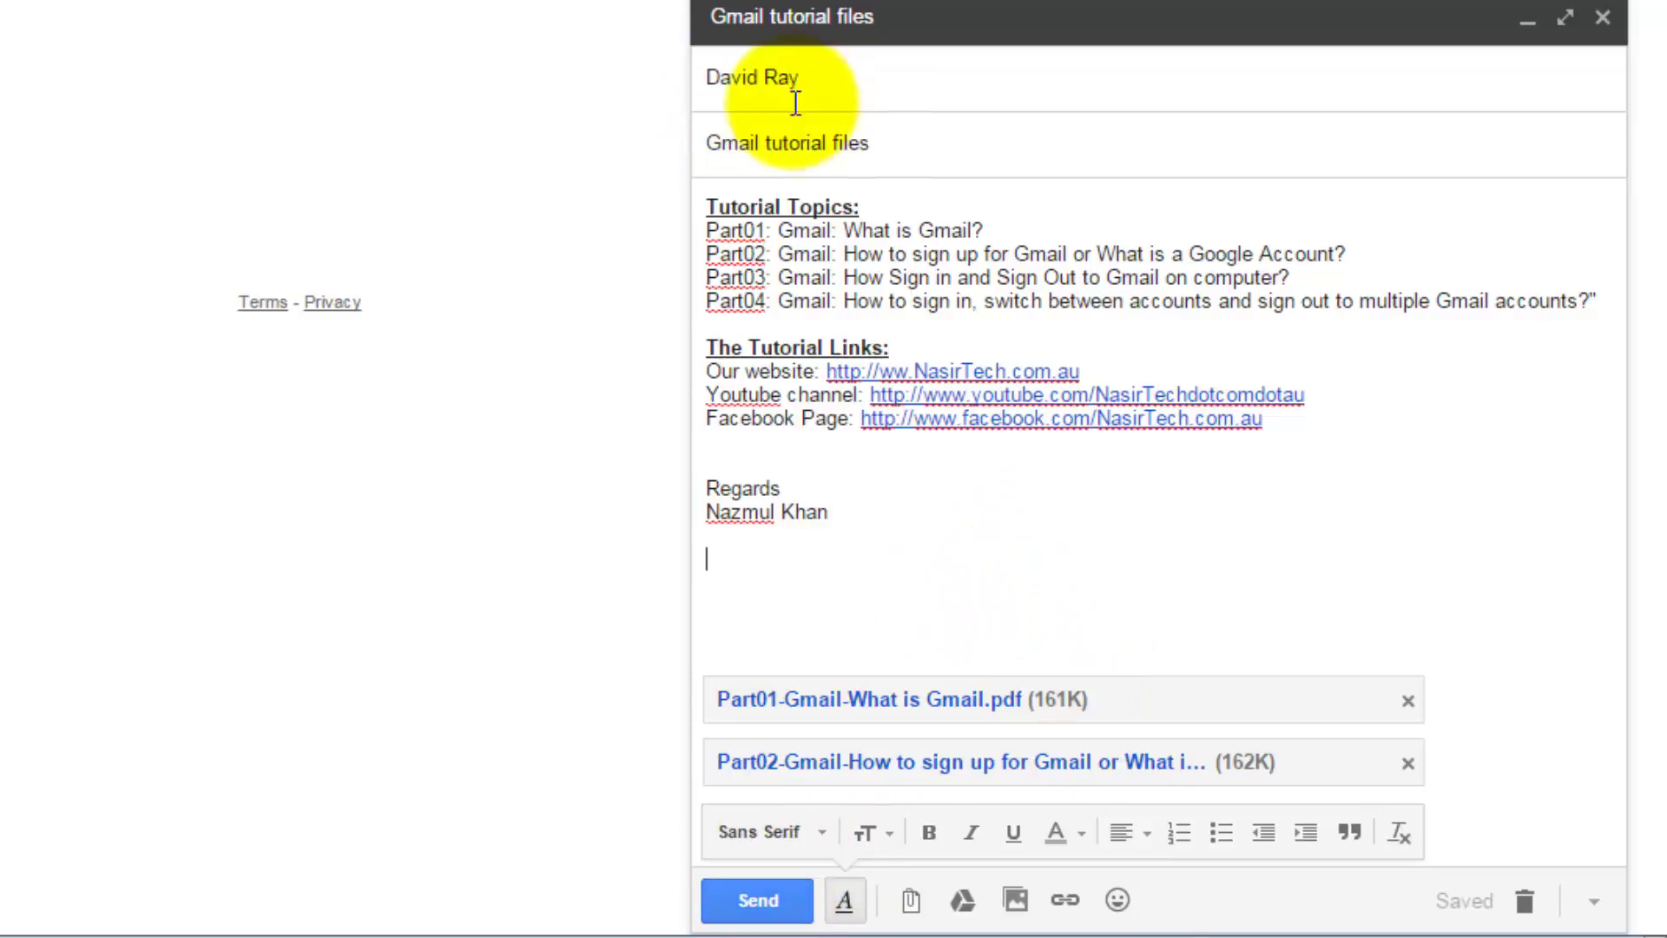
- Delete the Part01 and Part02 PDF attachments, leaving the draft without files
left_click(1408, 701)
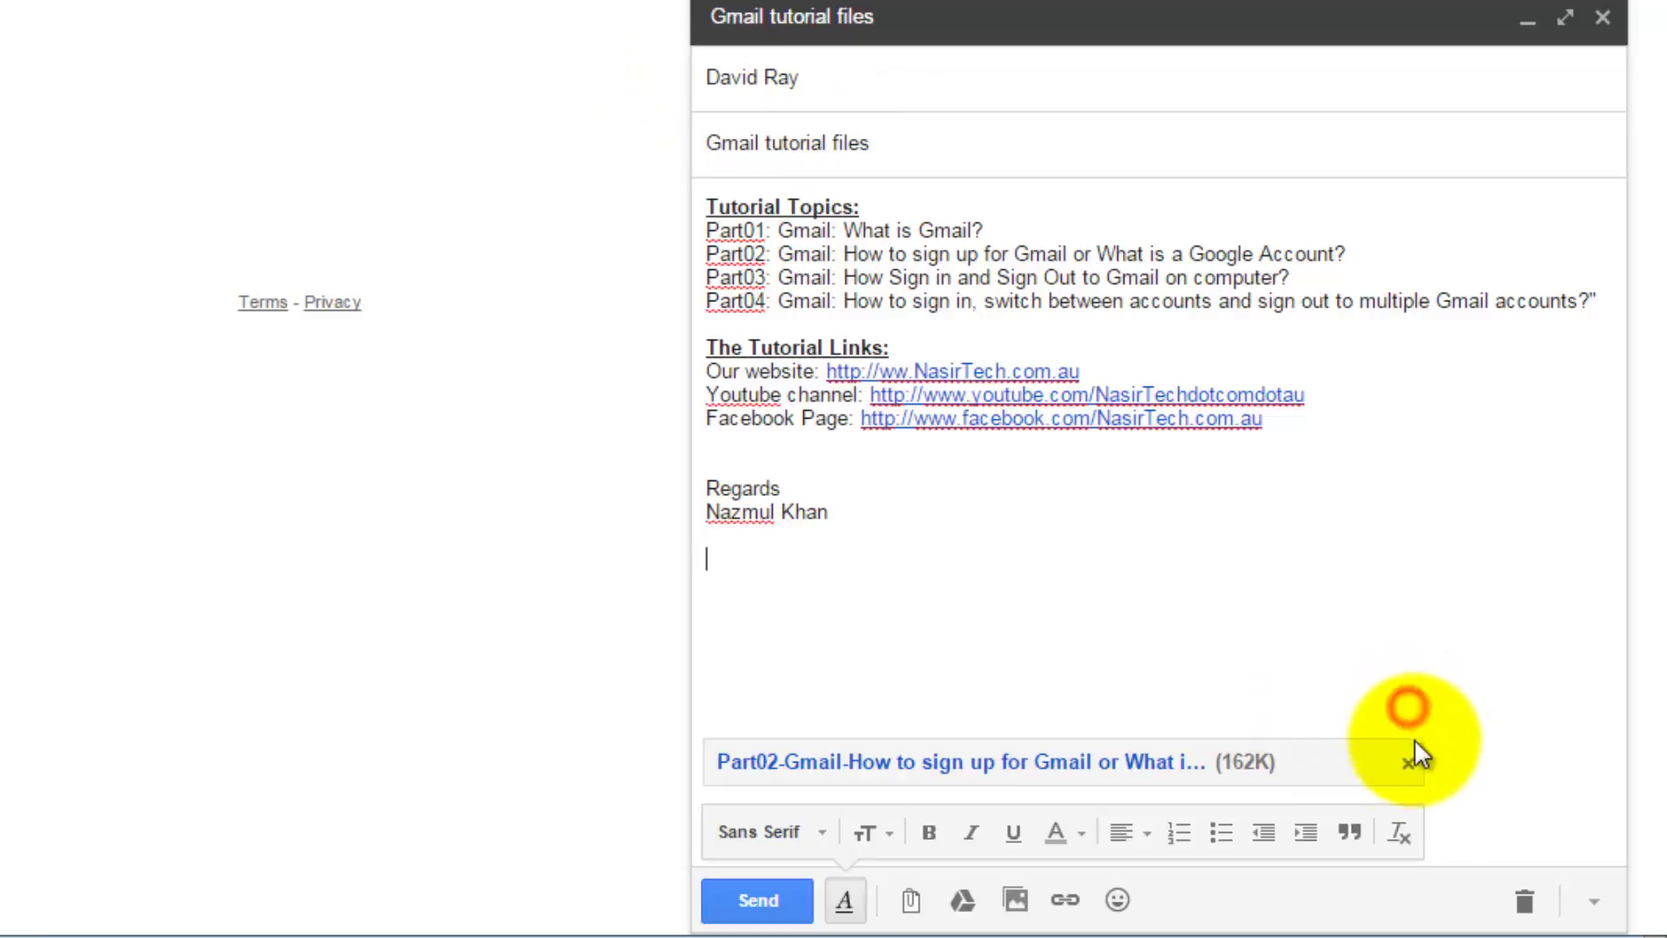
left_click(1409, 752)
left_click(956, 607)
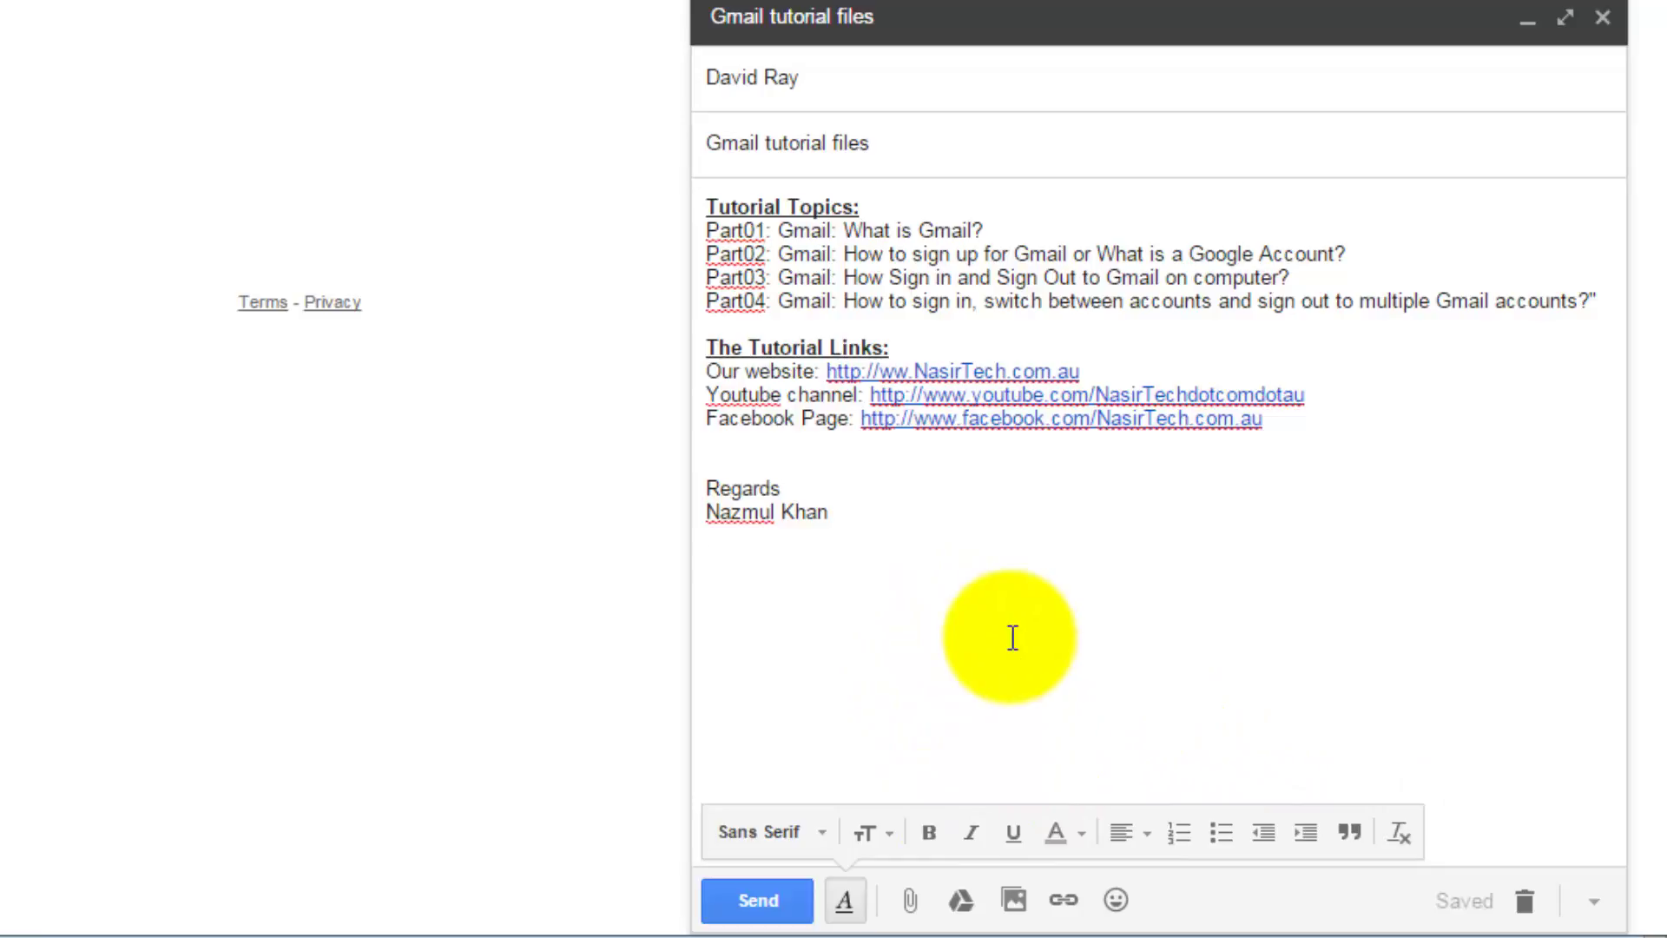
left_click(960, 900)
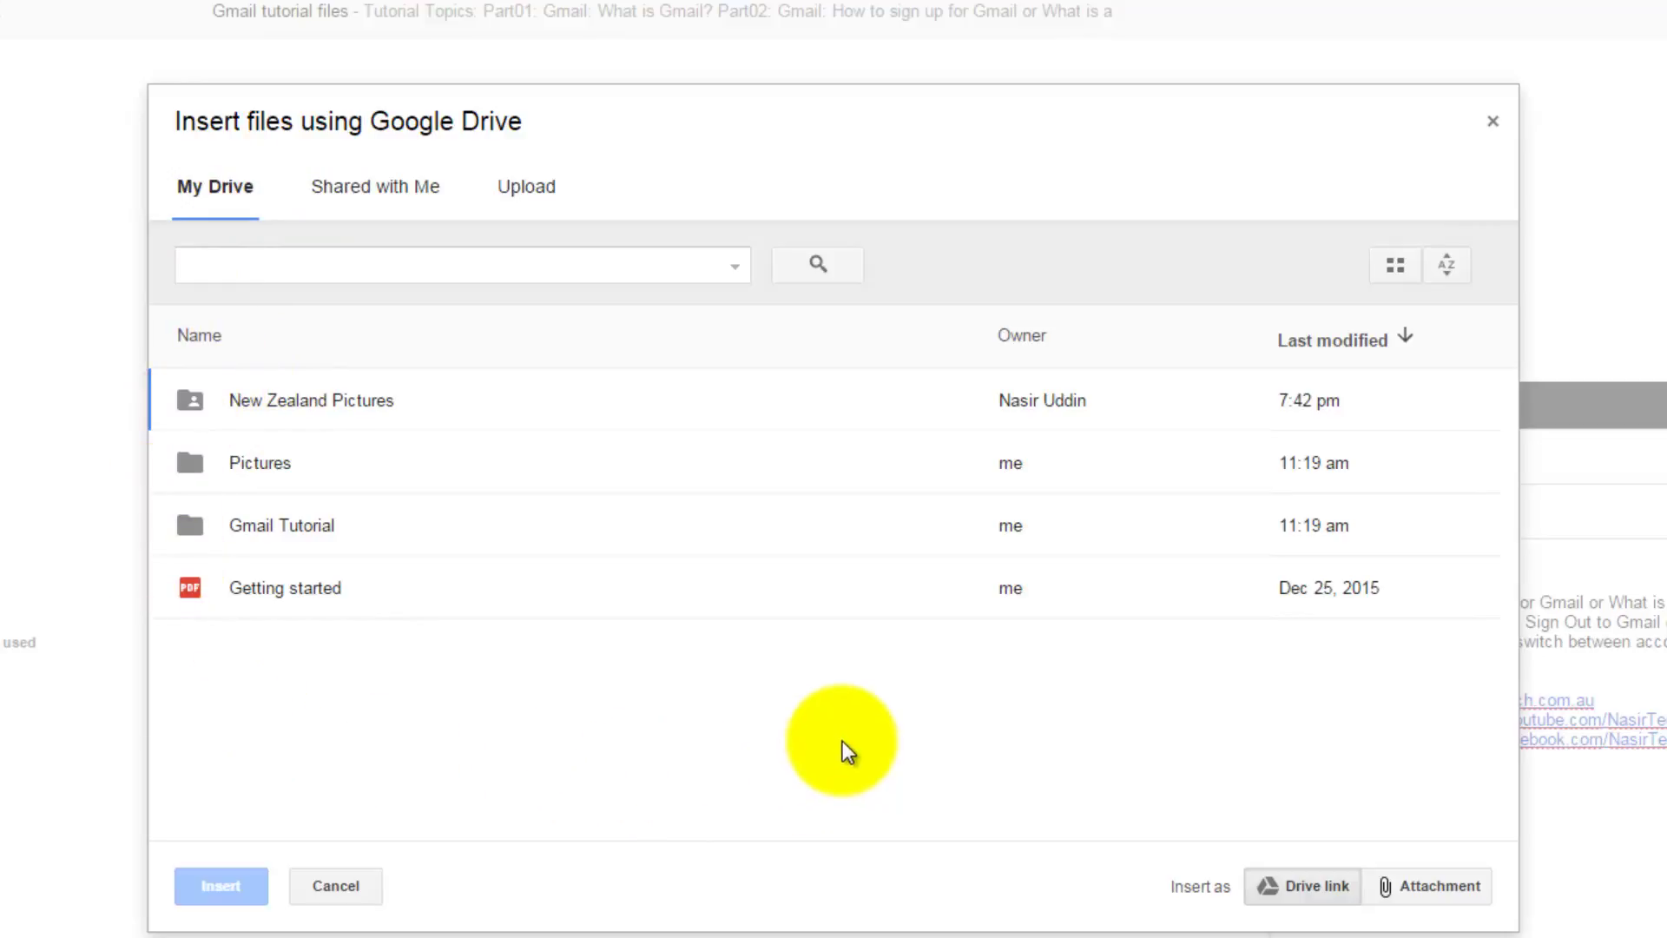
- Look through the Drive picker's Shared with me and Upload tabs, then return to My Drive
left_click(388, 204)
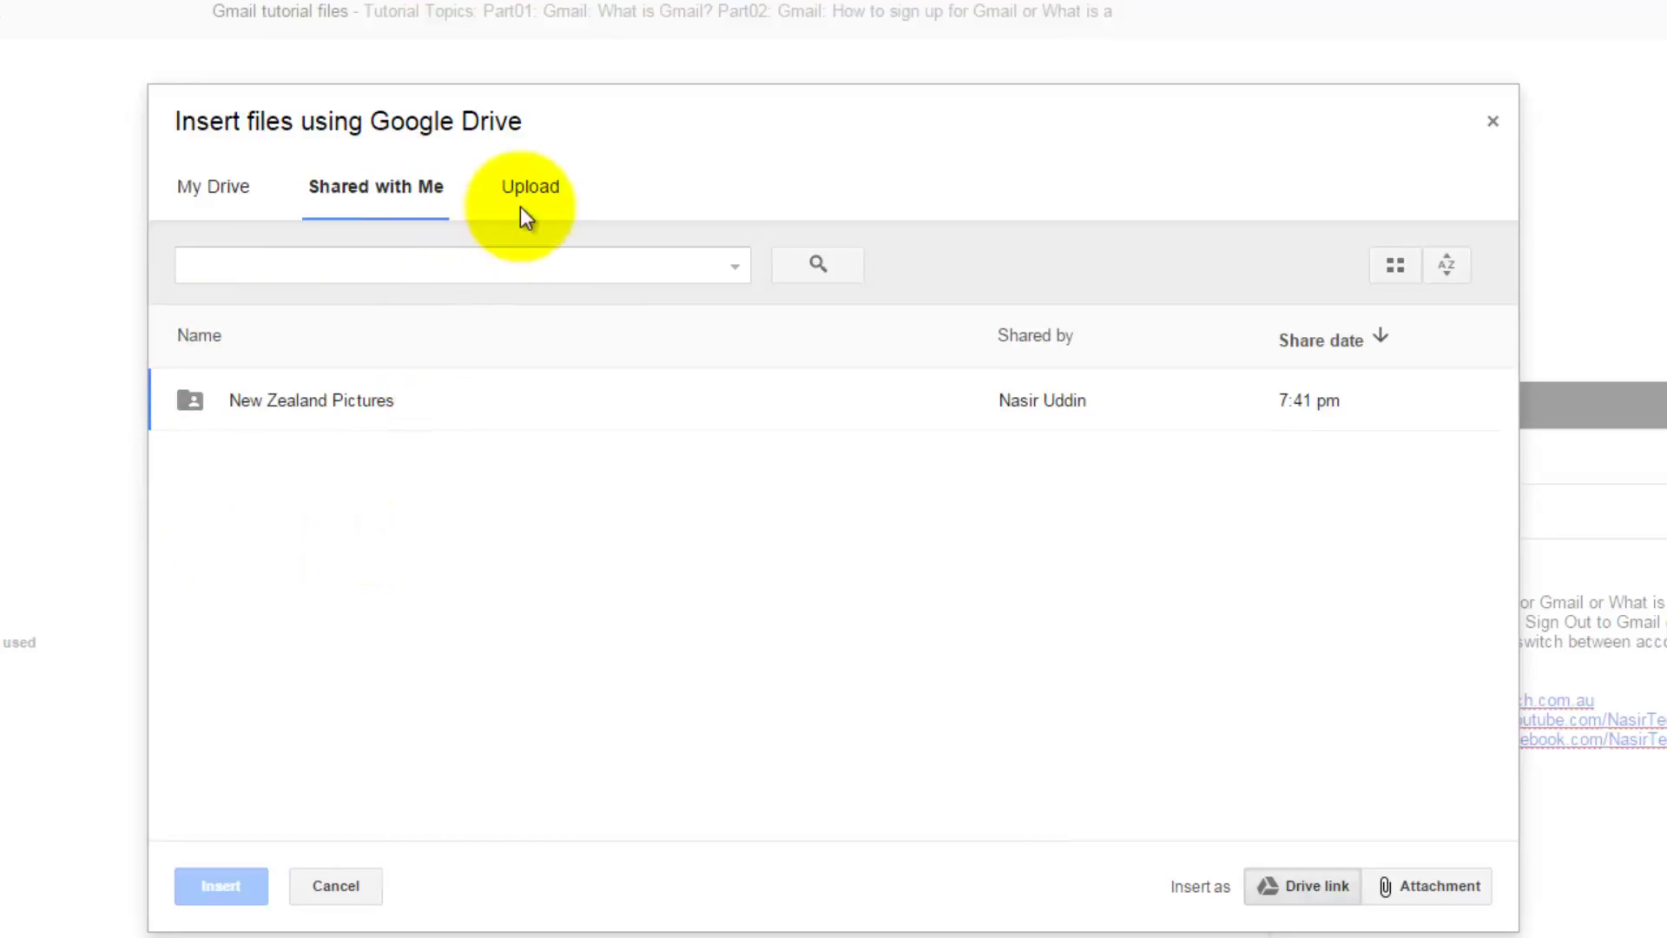
left_click(530, 186)
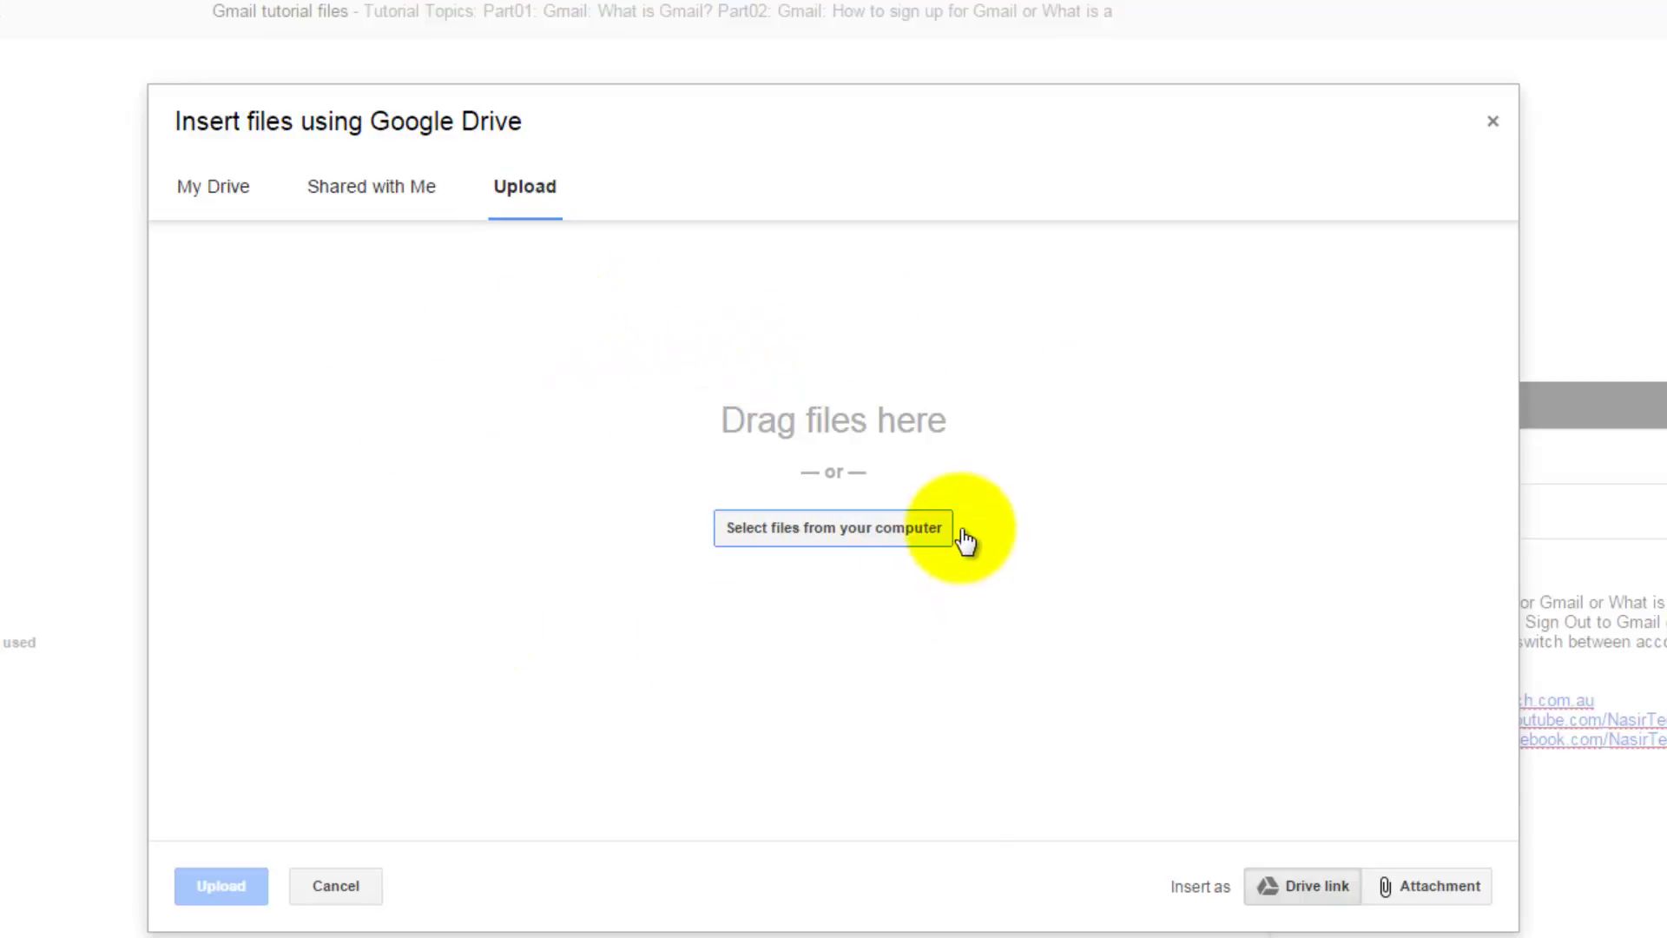
left_click(217, 193)
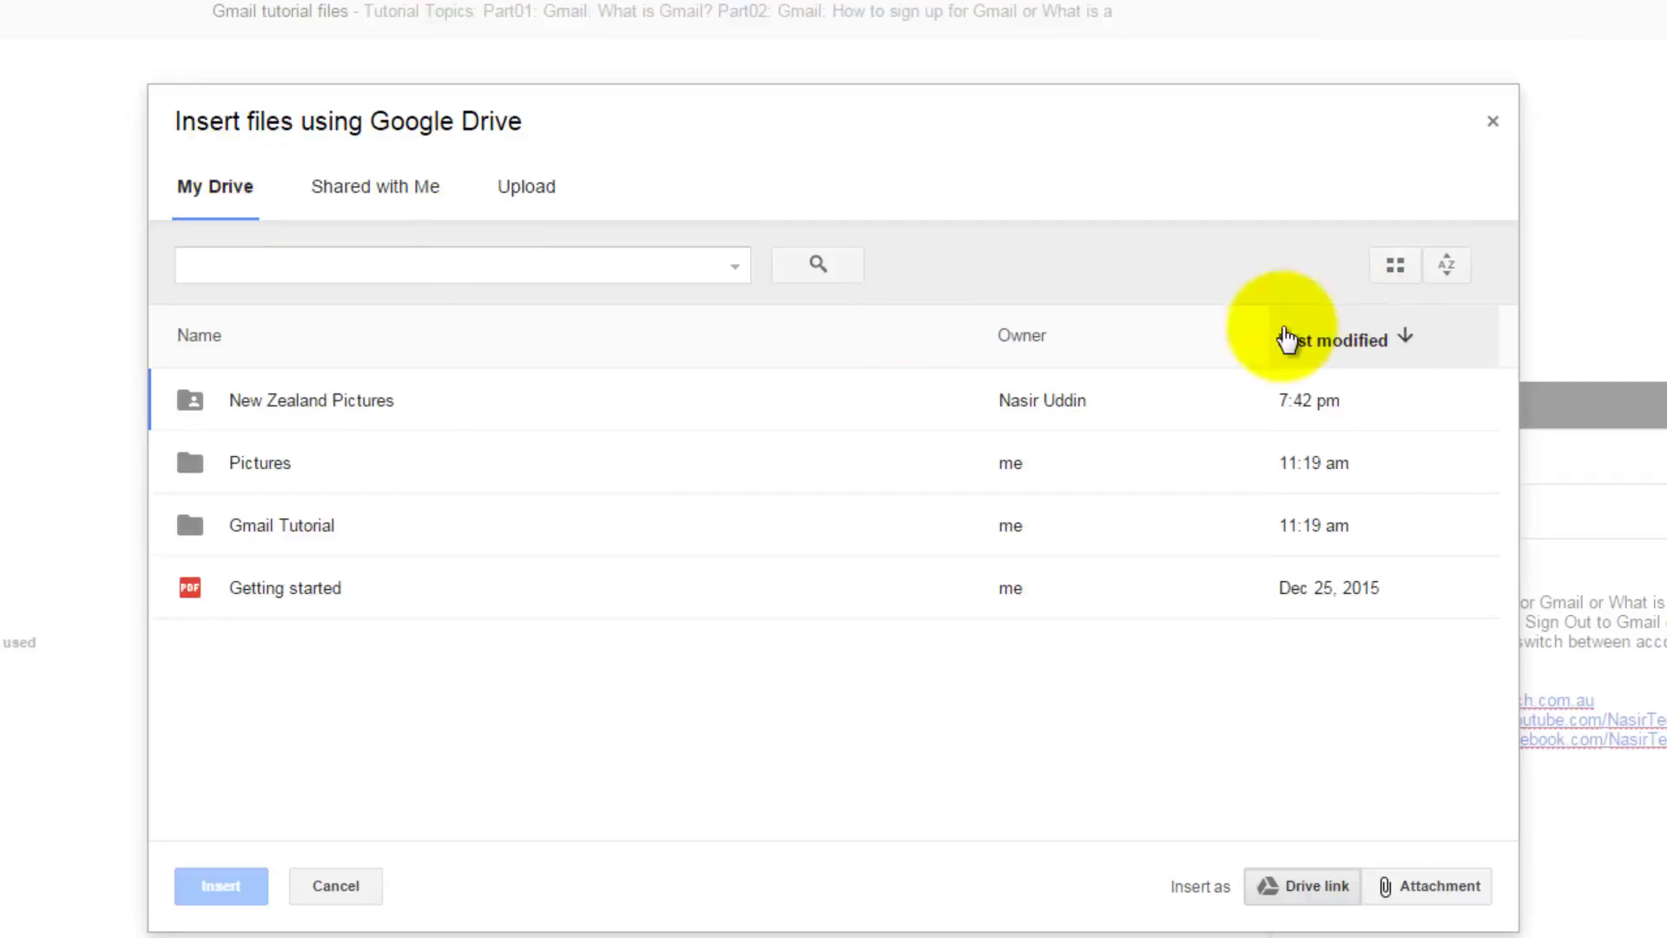
- Try the file-type filter, Grid view and sort options, then switch My Drive back to List view
left_click(734, 269)
left_click(371, 262)
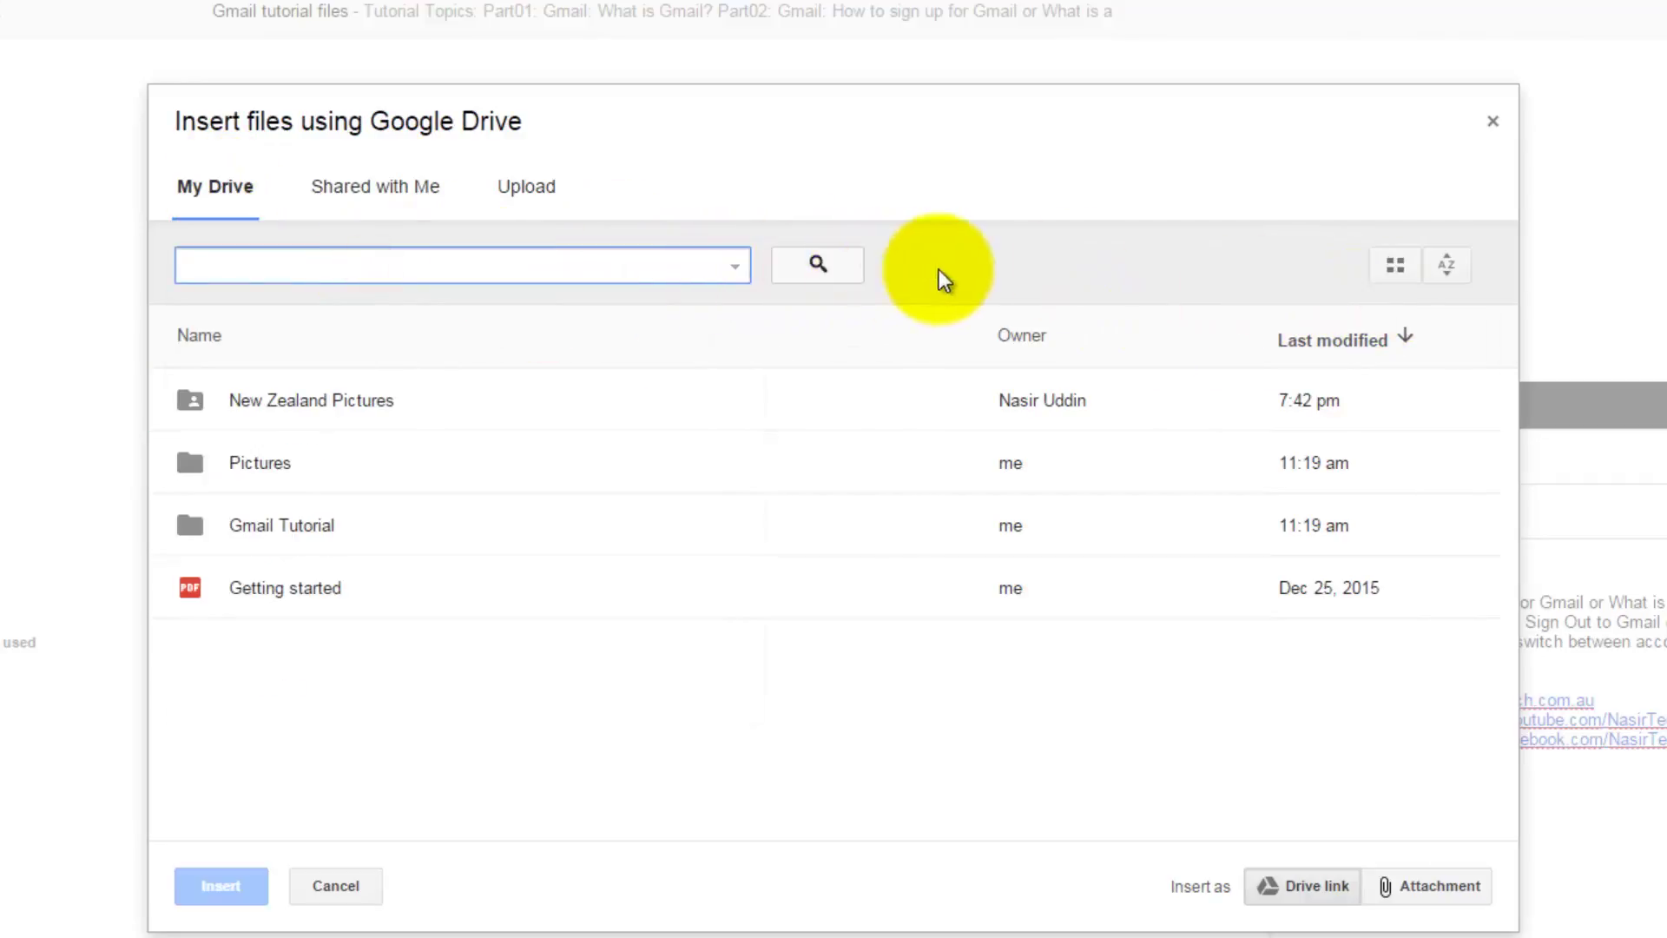
left_click(1401, 264)
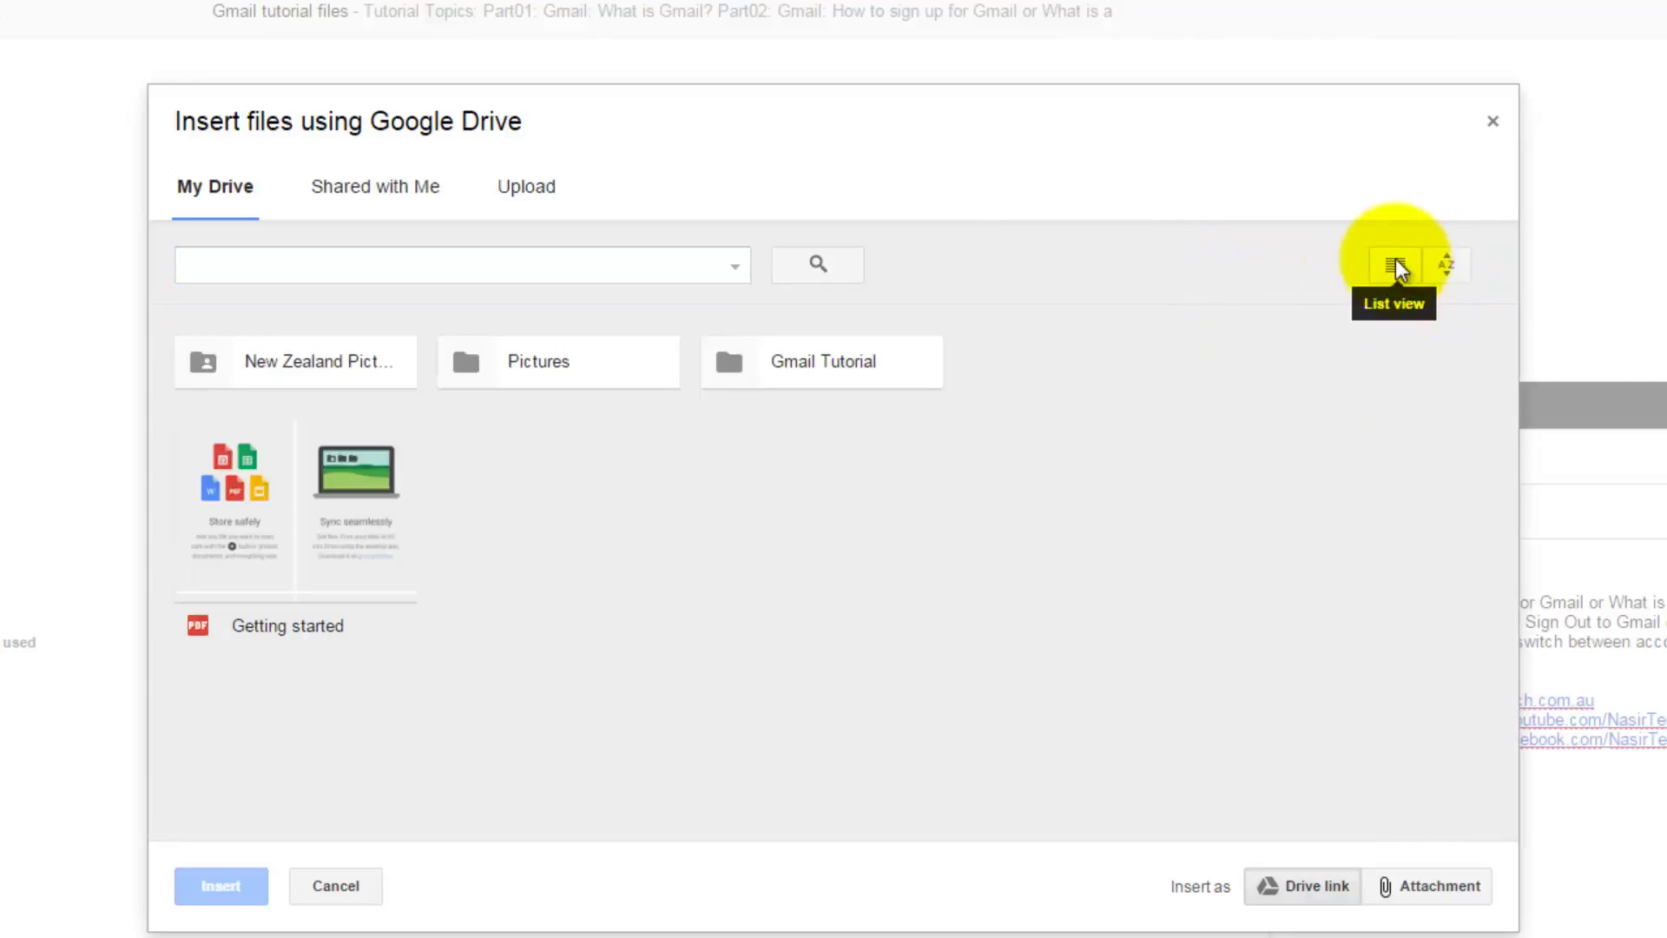
left_click(1455, 267)
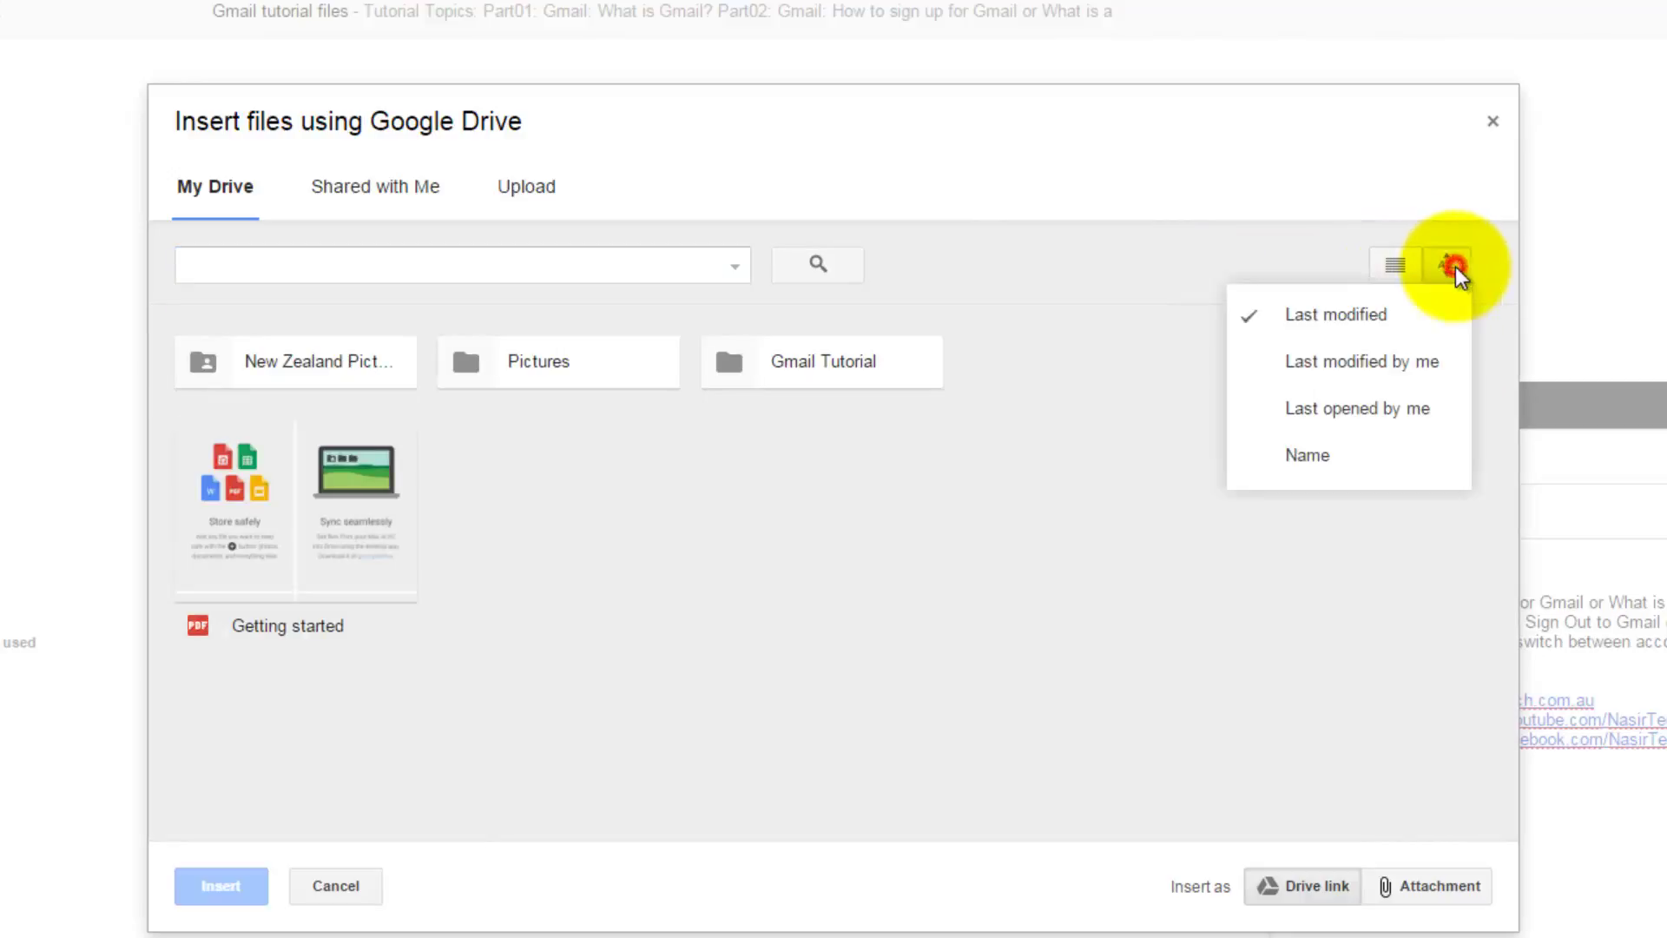
left_click(1391, 266)
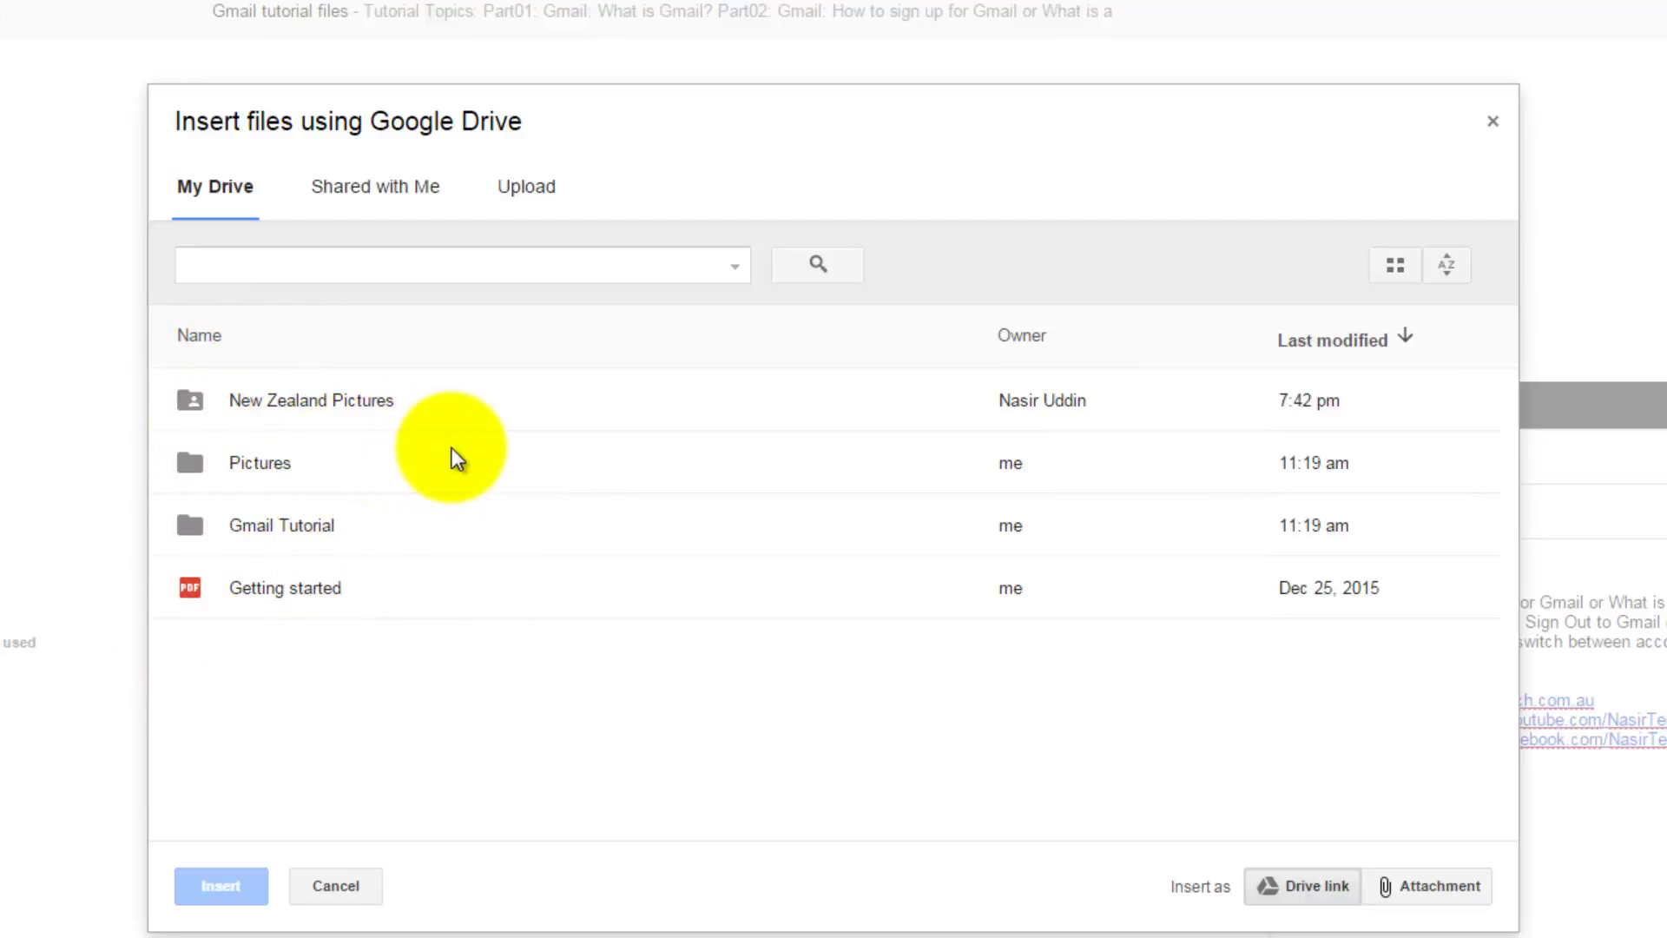
- Select the Getting started PDF and try inserting it as an attachment
left_click(316, 592)
left_click(224, 891)
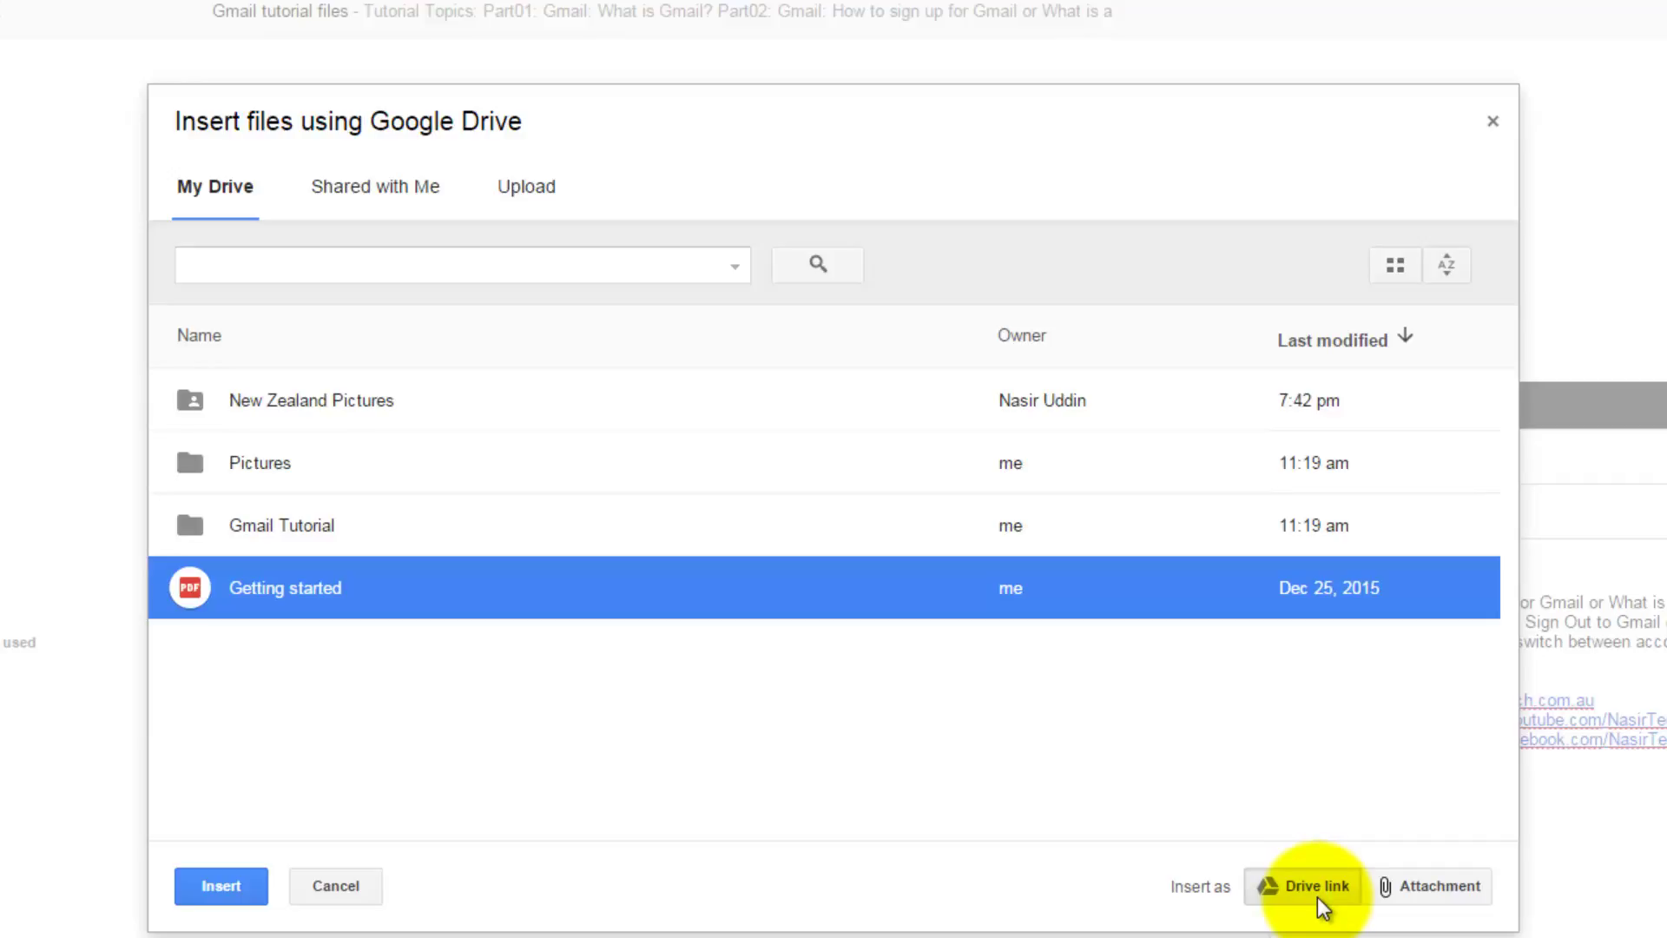
left_click(1455, 894)
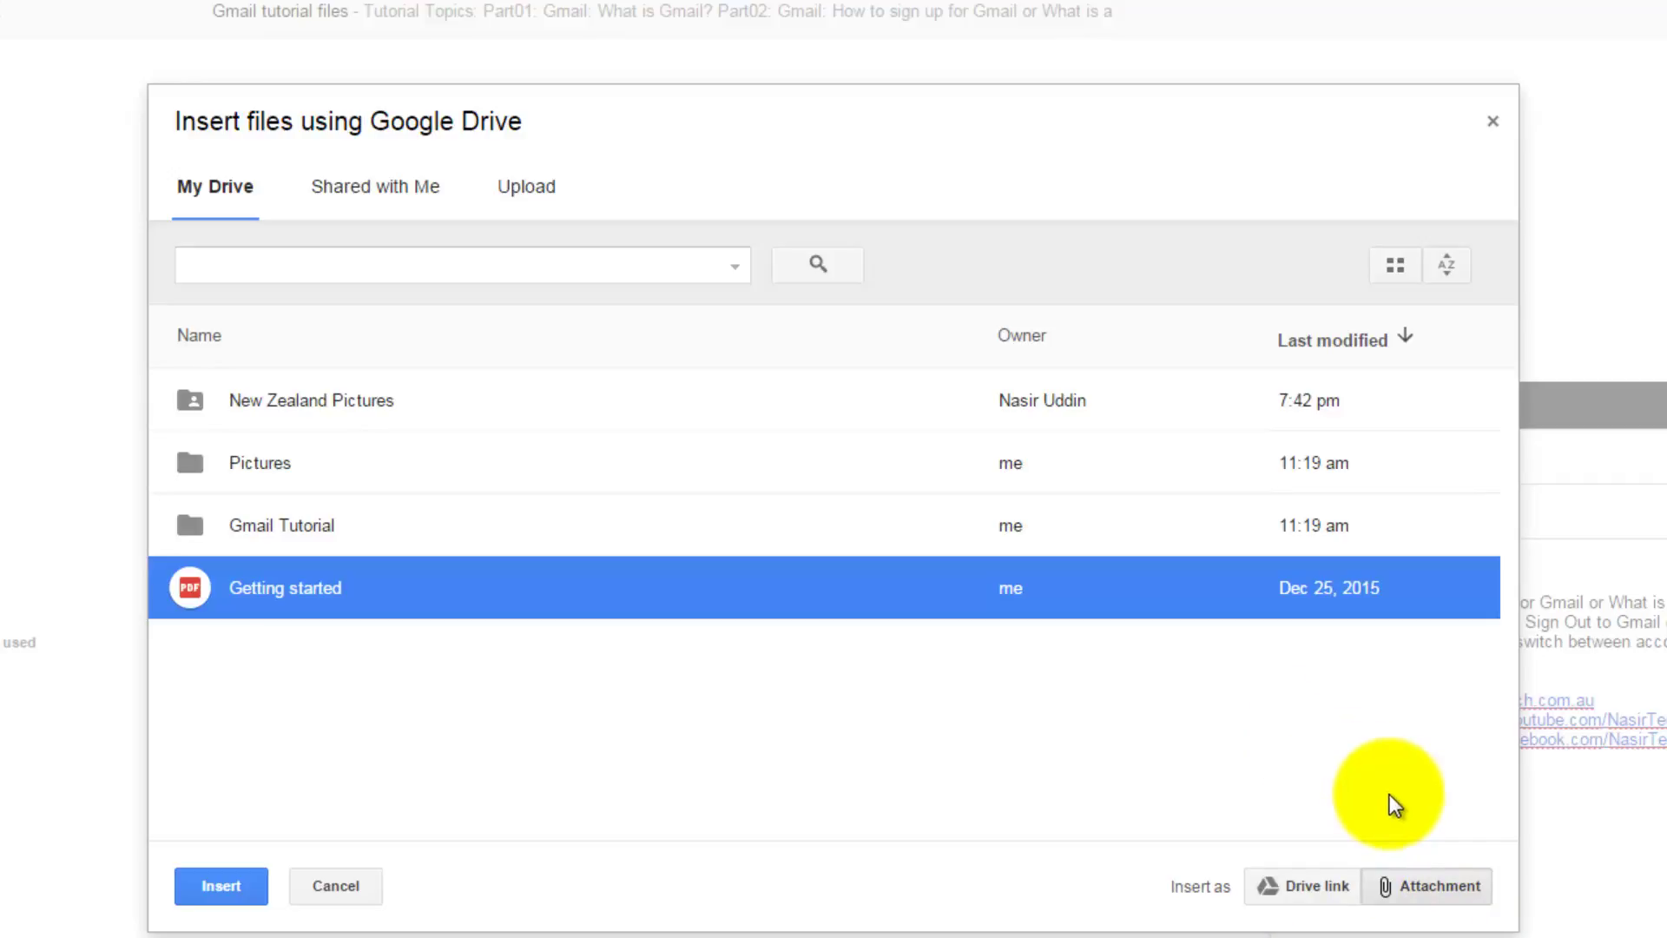
- In Gmail Tutorial > PDF, select Part01-Gmail-What is Gmail.pdf and choose Insert as Attachment
left_click(269, 522)
double_click(269, 523)
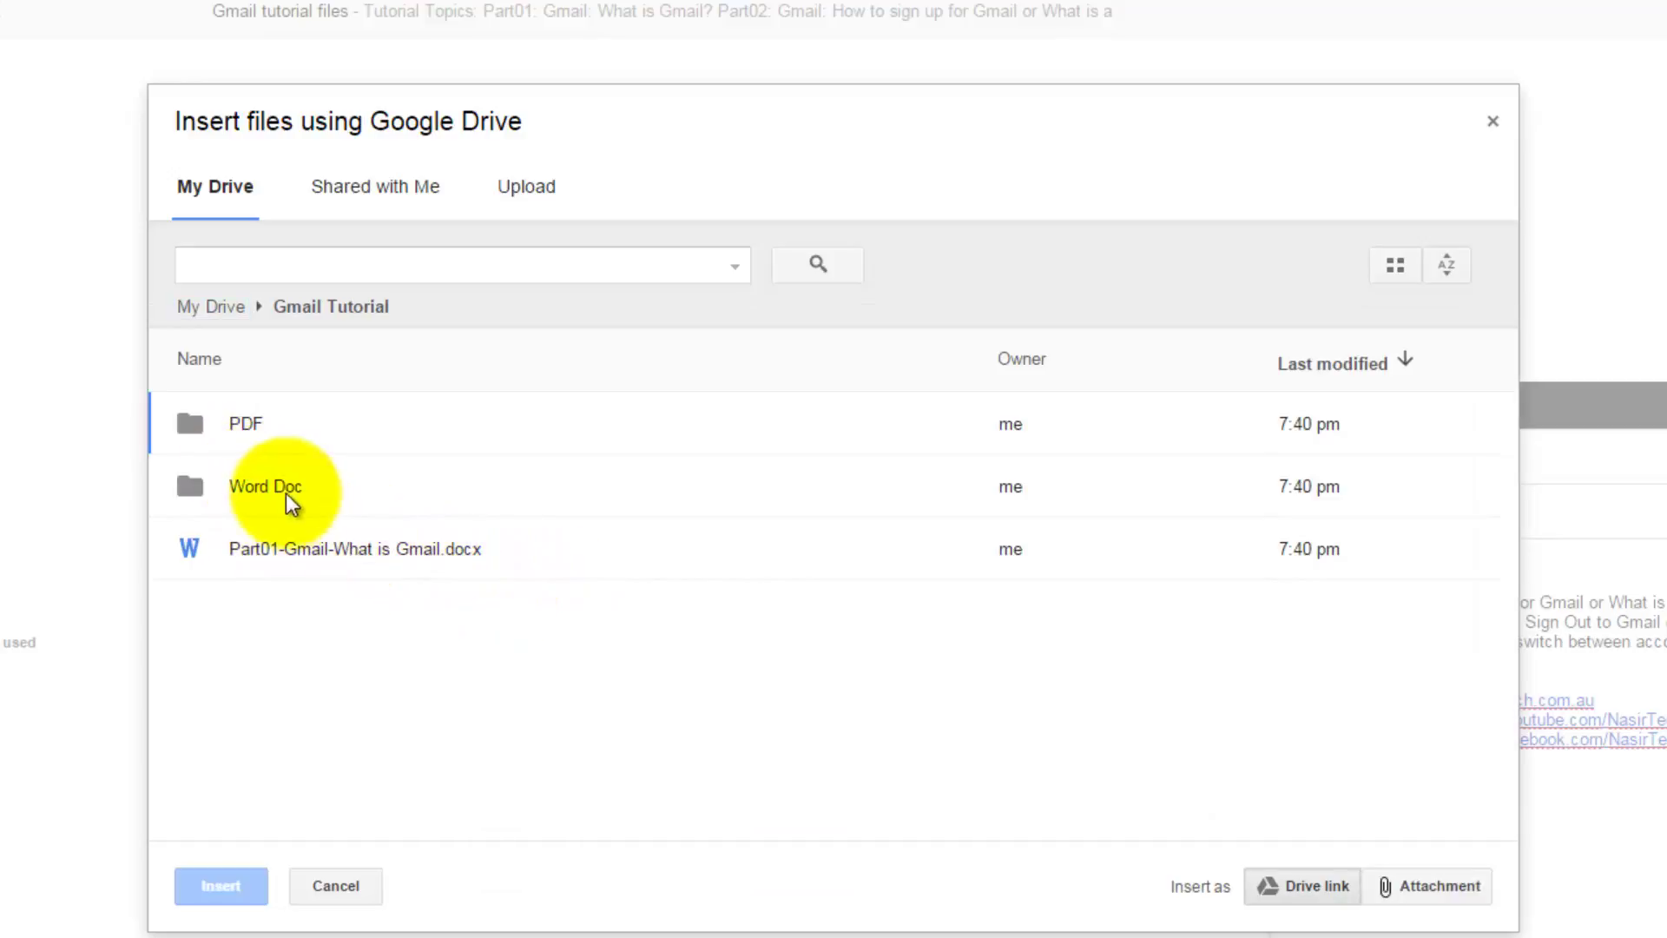
left_click(246, 425)
double_click(244, 426)
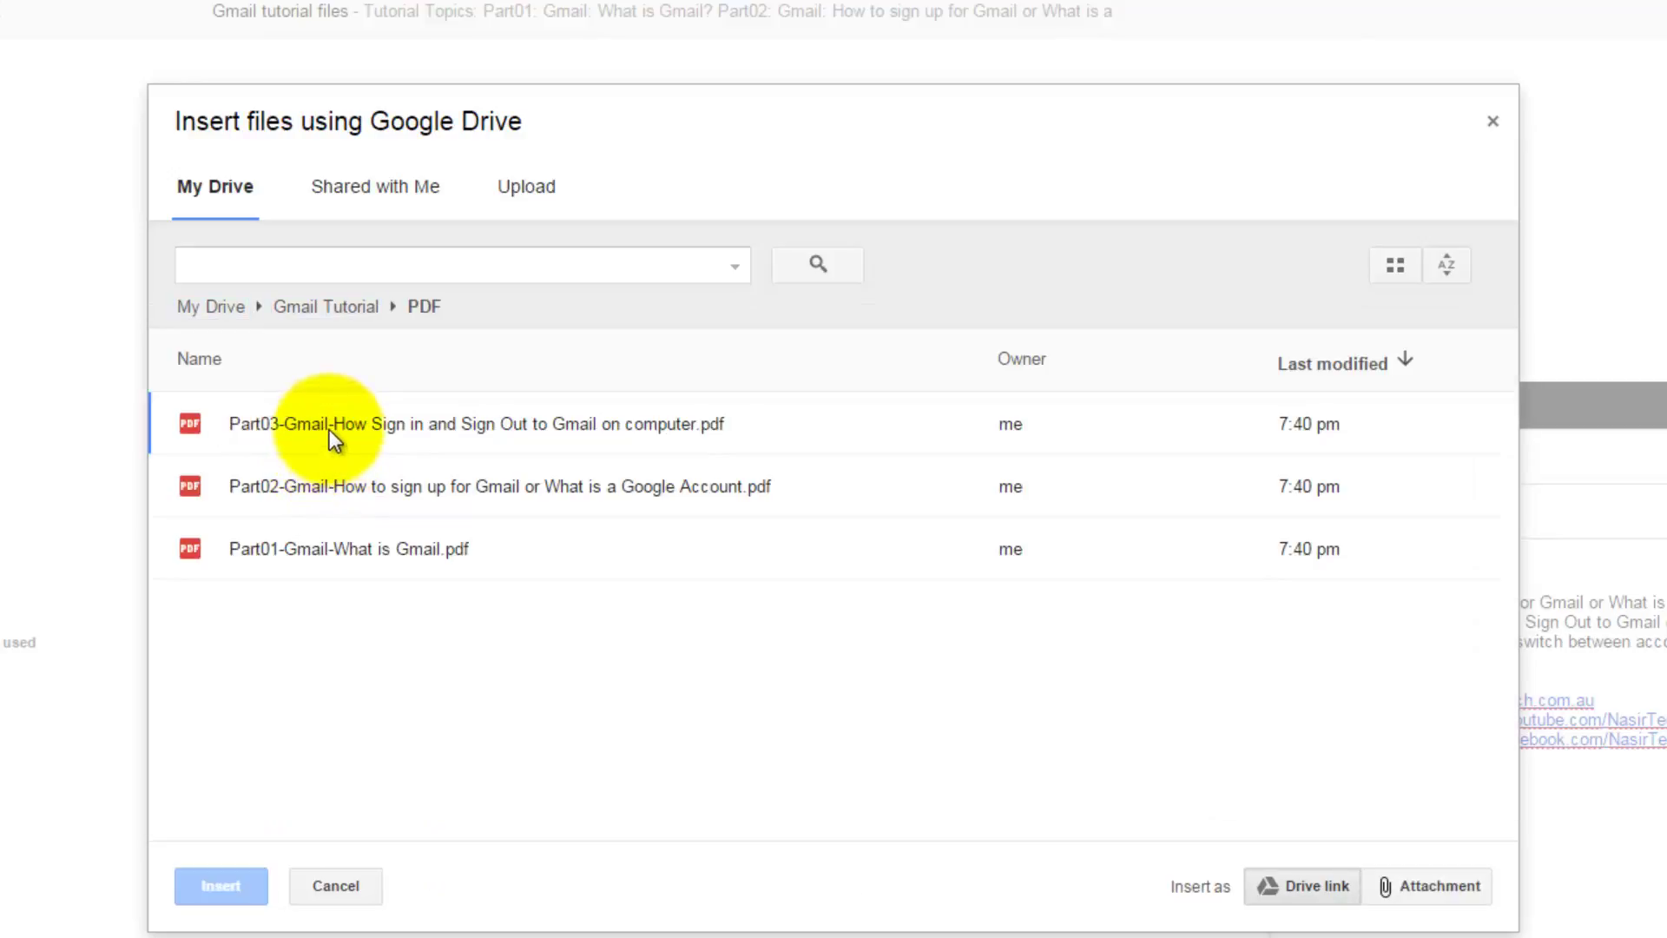
left_click(351, 543)
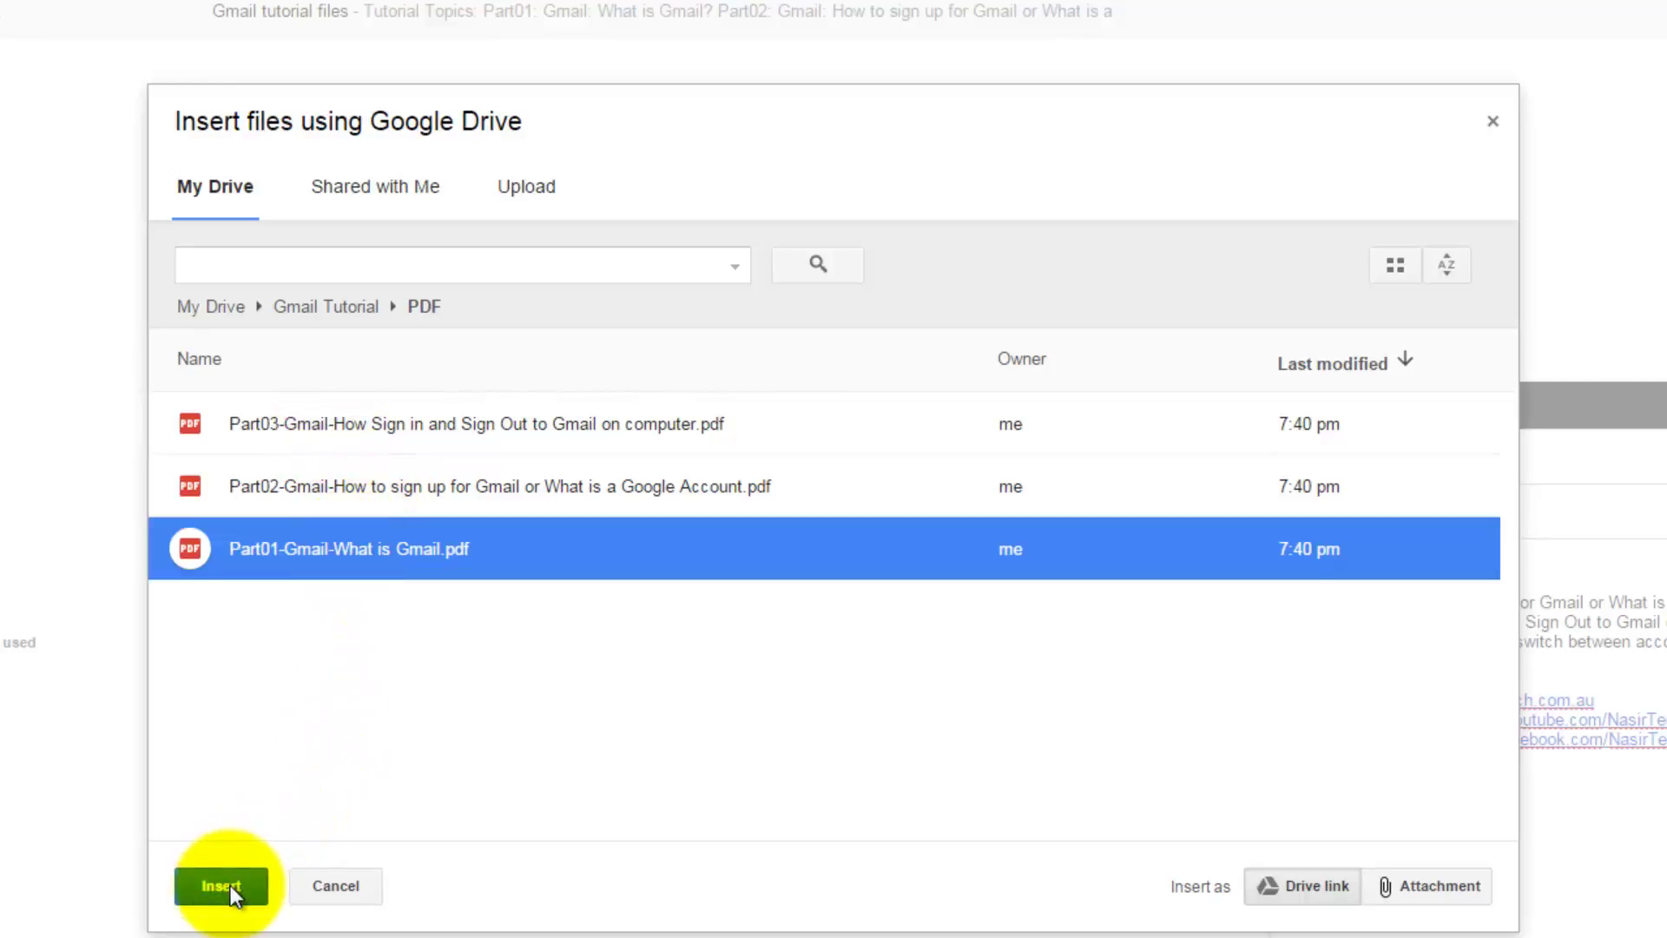
left_click(1302, 886)
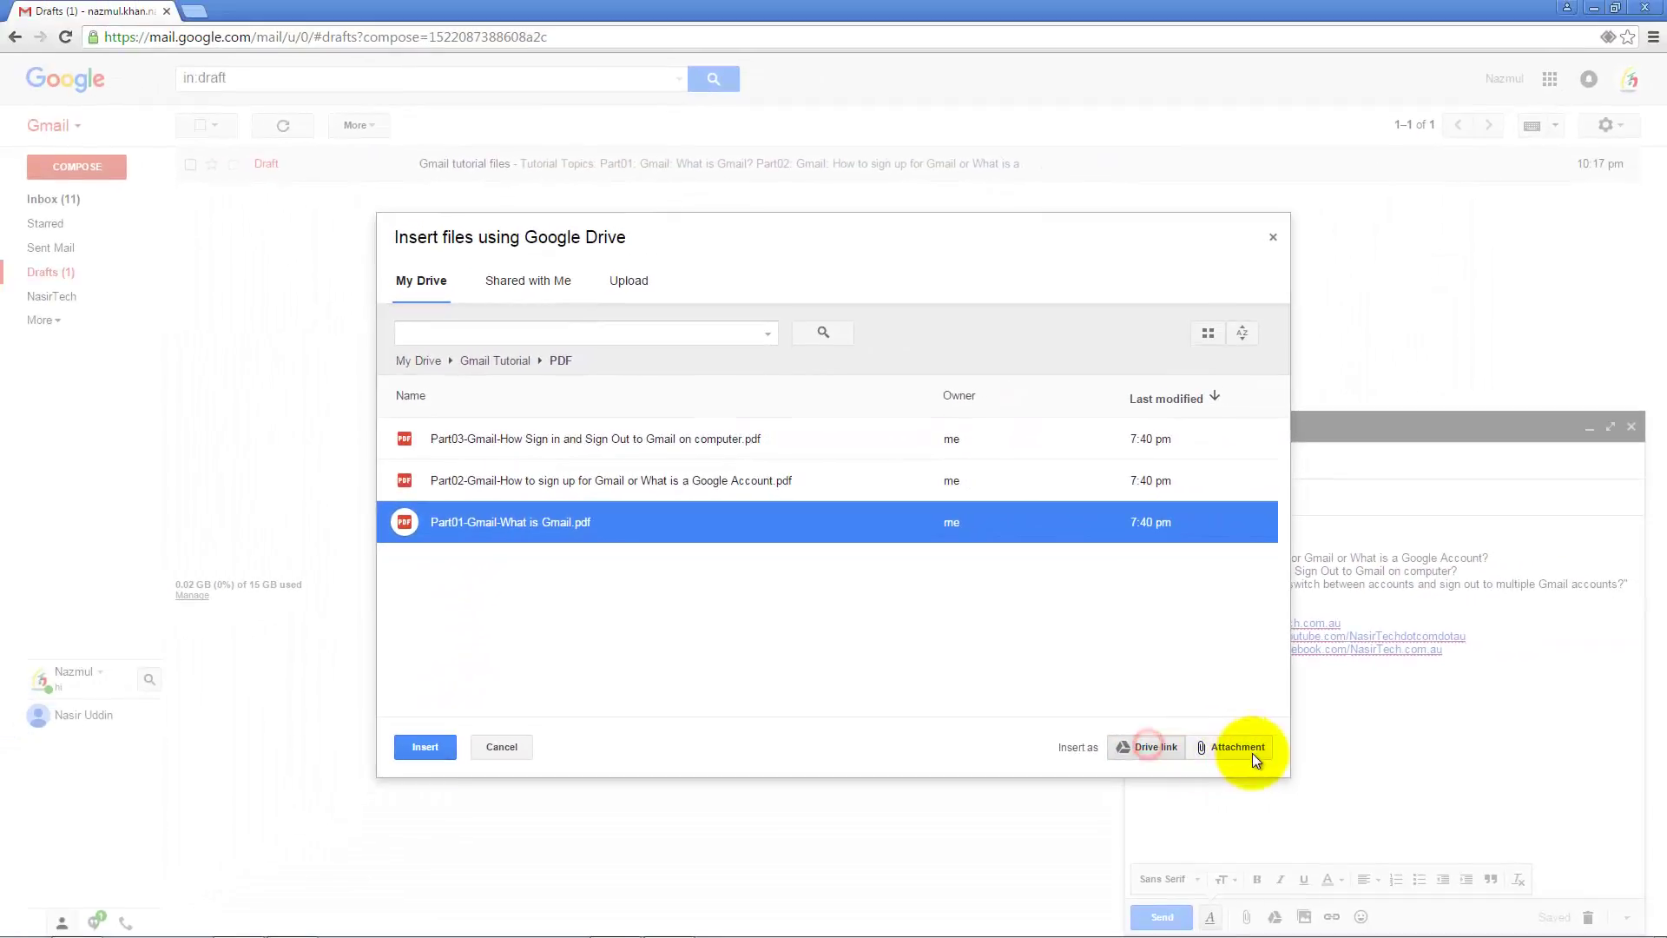
left_click(1252, 750)
- Attach the Part01 PDF, then pick the Part02 PDF in Gmail Tutorial > PDF as a Drive link
left_click(425, 747)
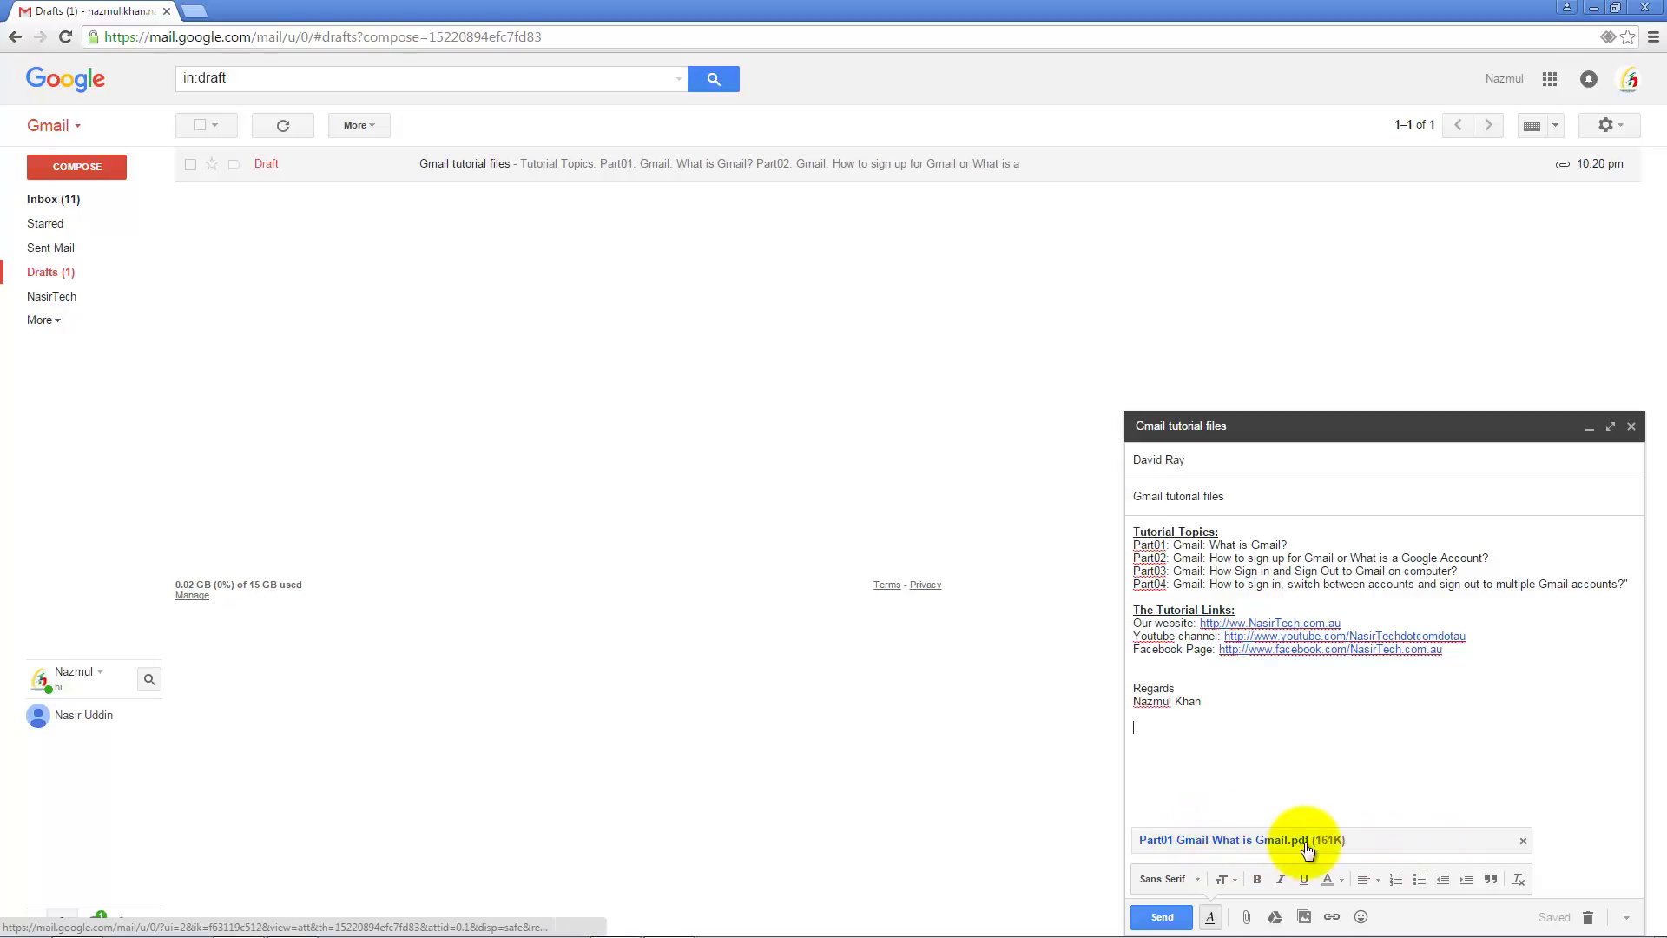
left_click(1275, 916)
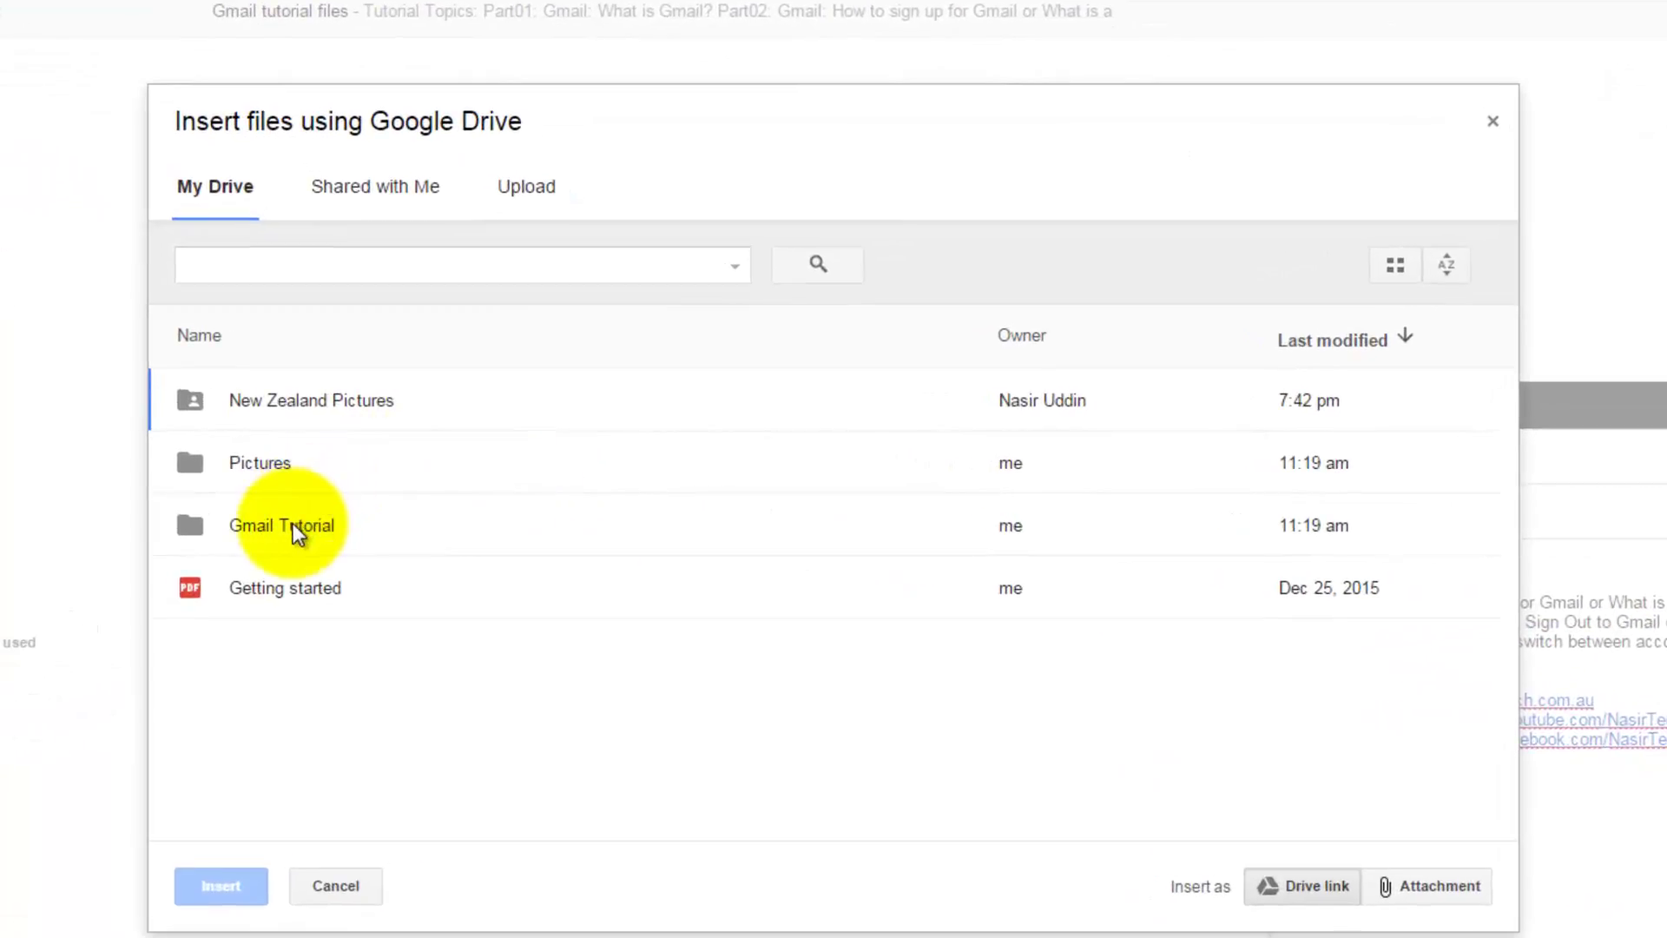
double_click(376, 512)
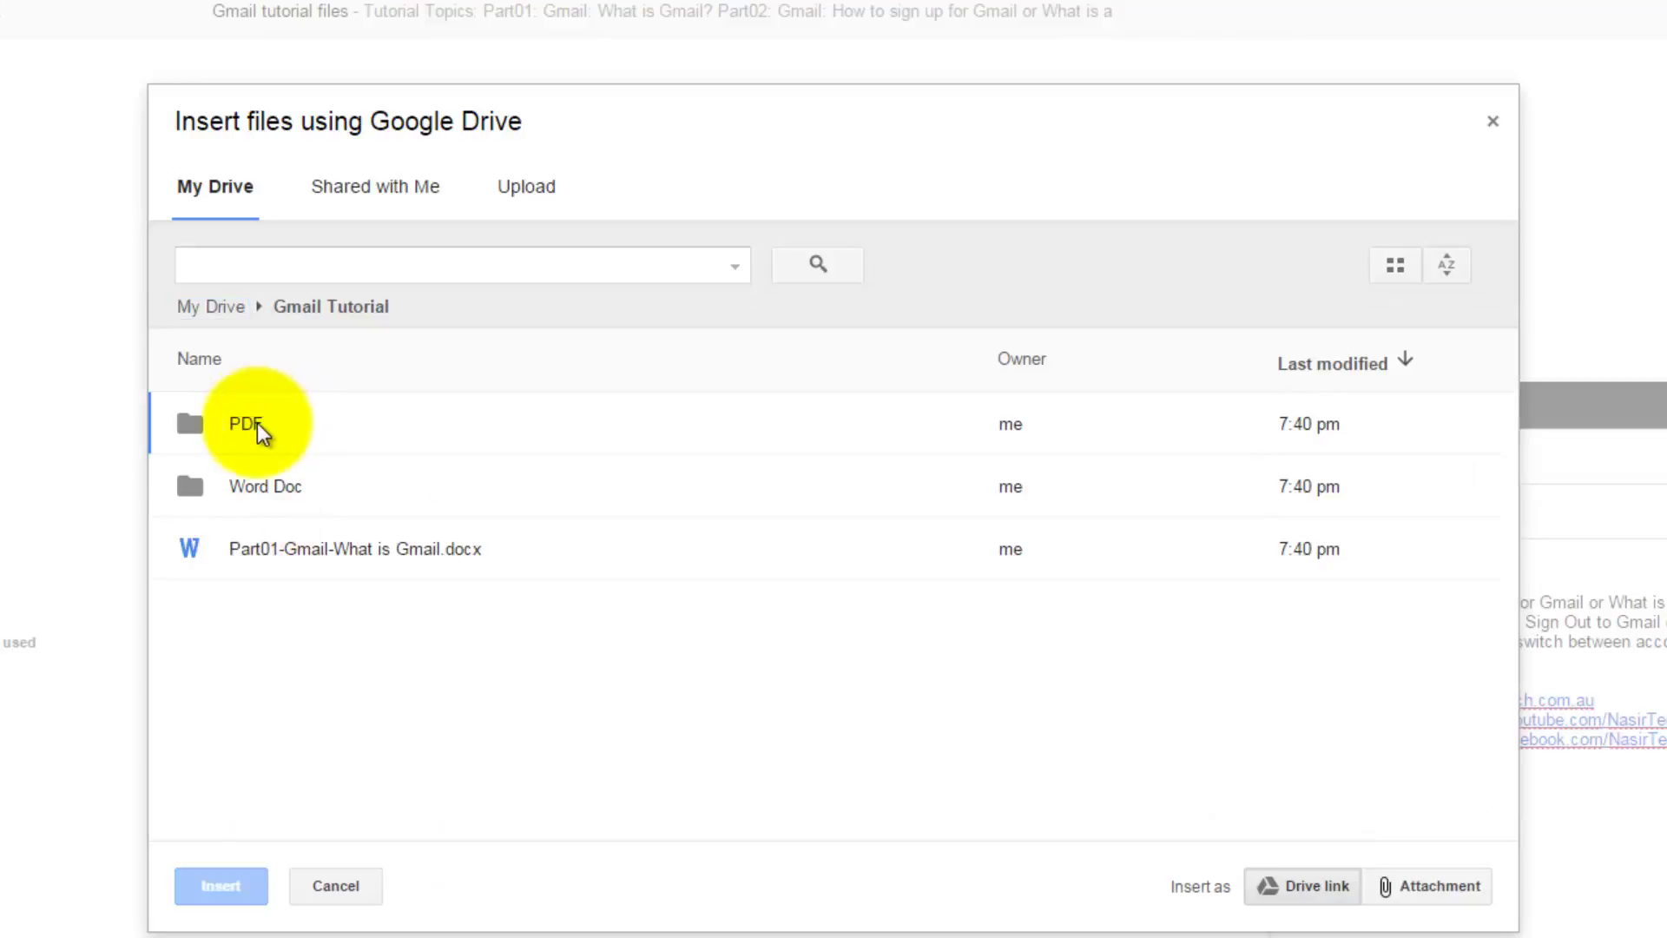
double_click(257, 424)
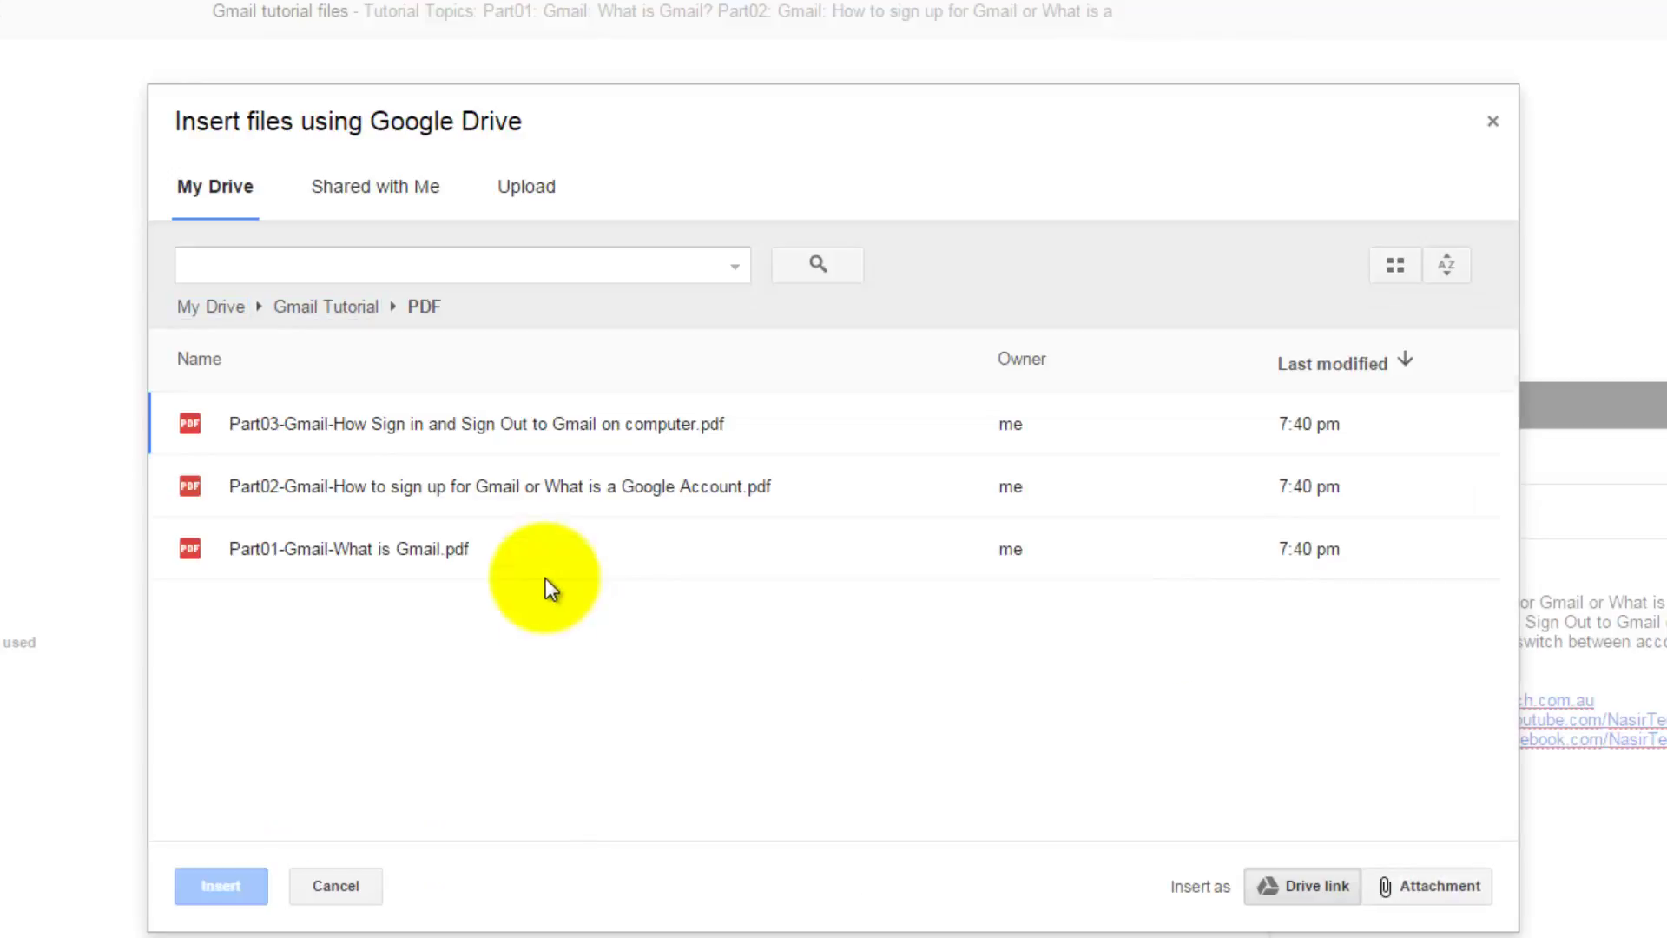
left_click(328, 489)
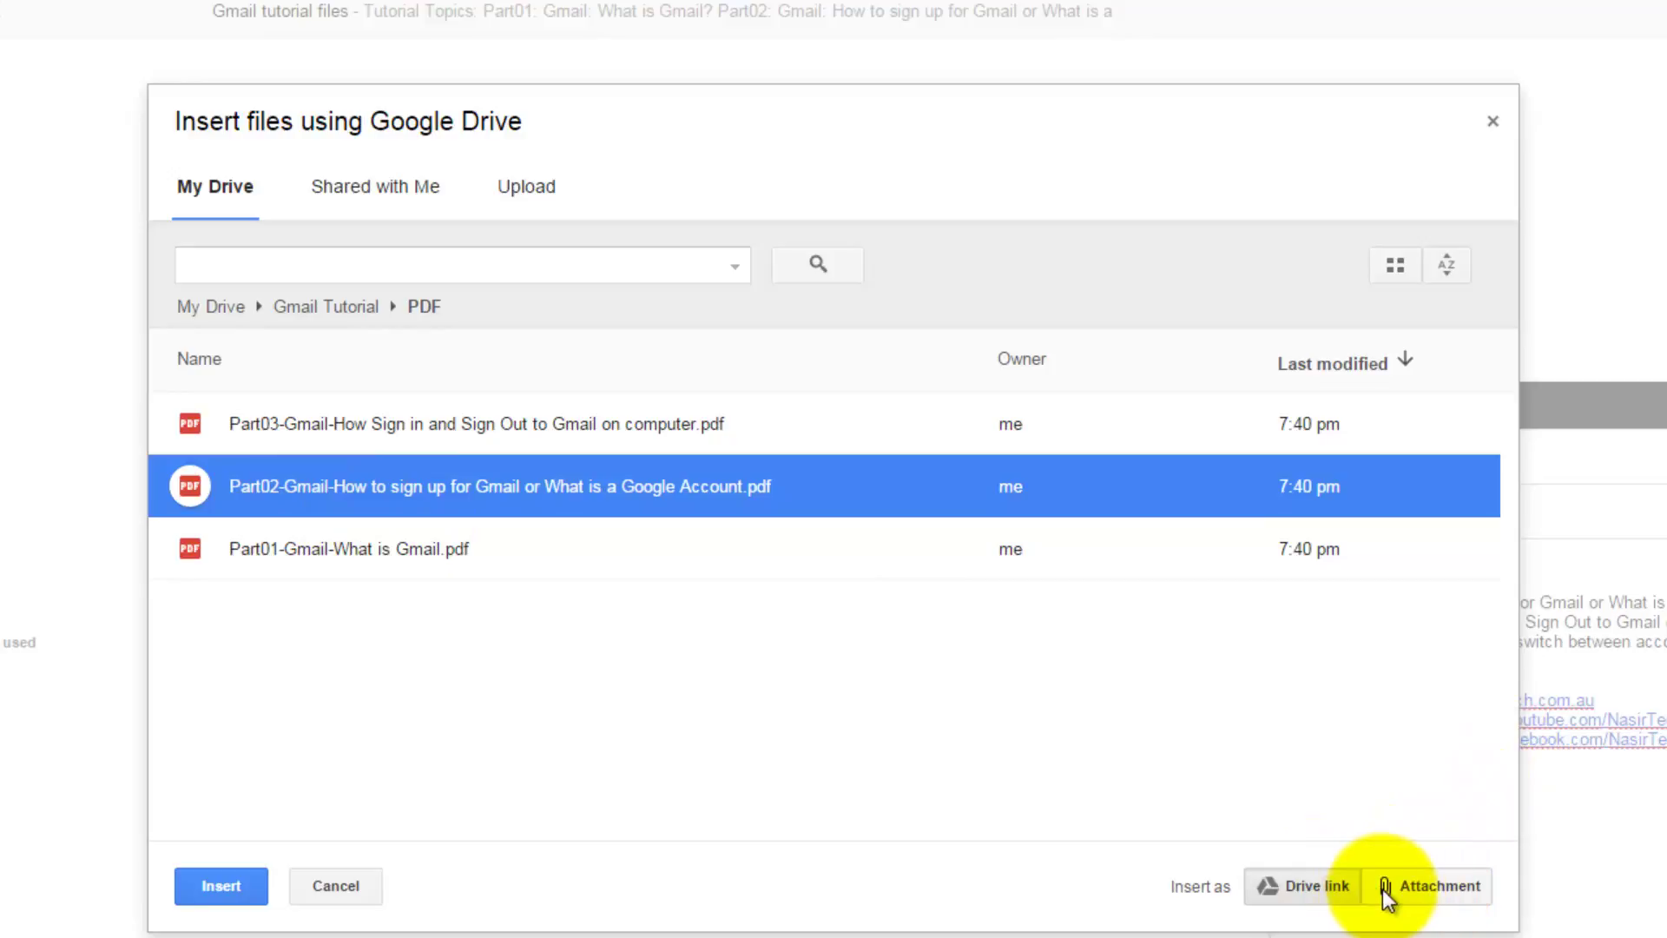
left_click(1325, 883)
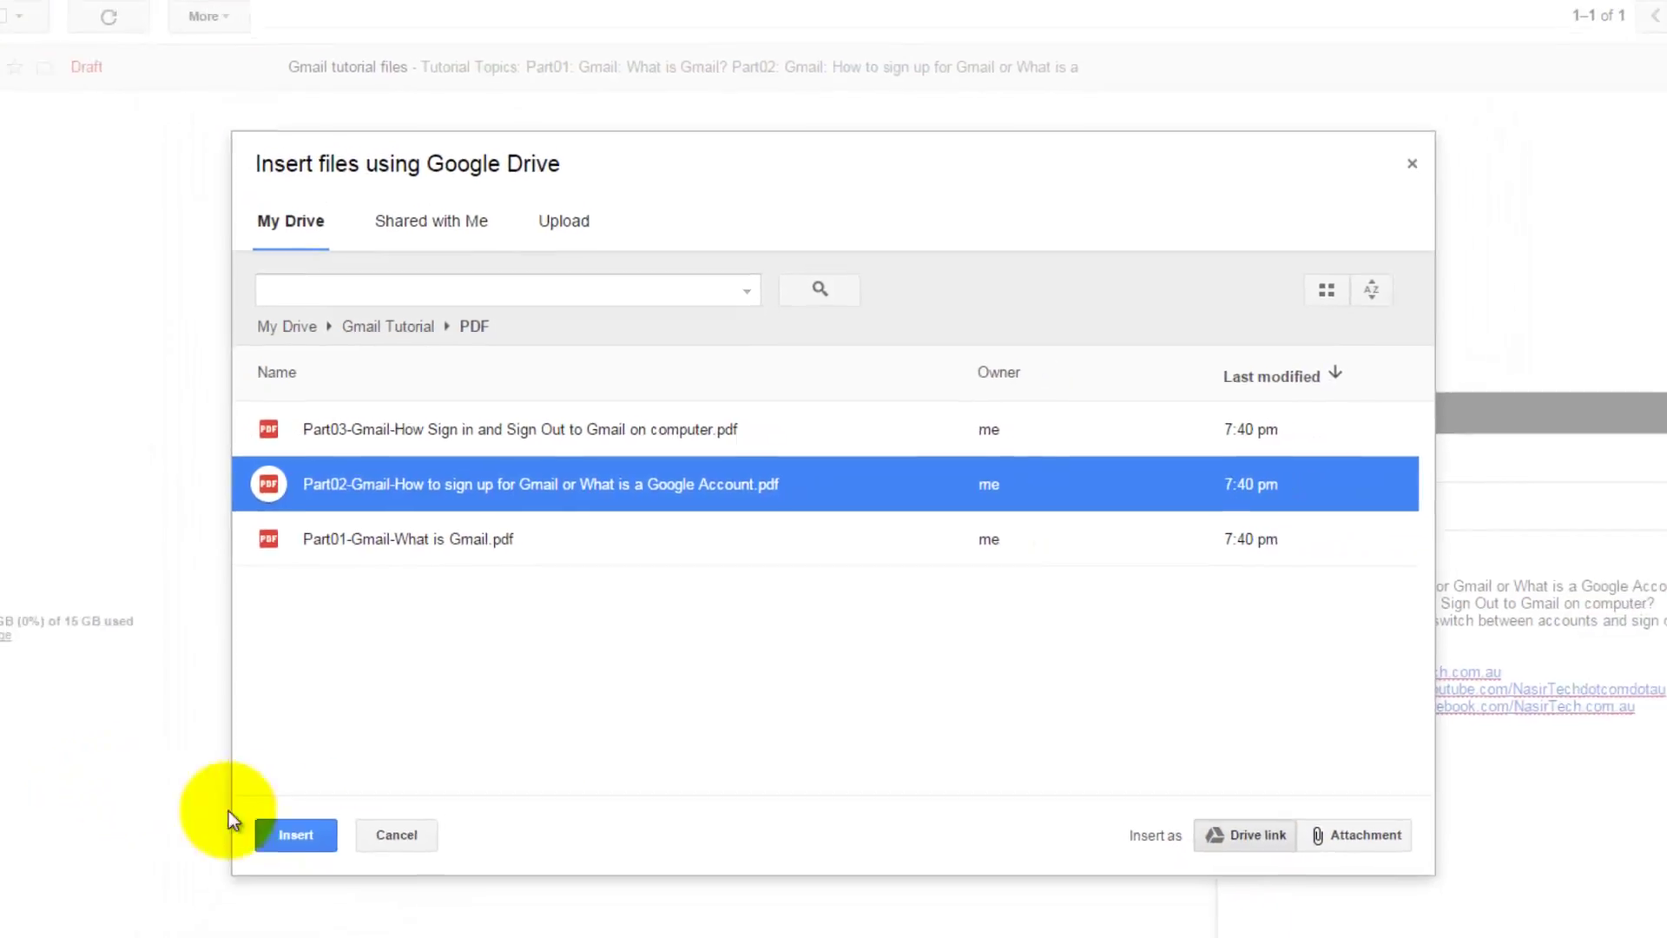
- Insert the Part02 PDF as a Drive link and preview it in a new tab before closing it
left_click(292, 832)
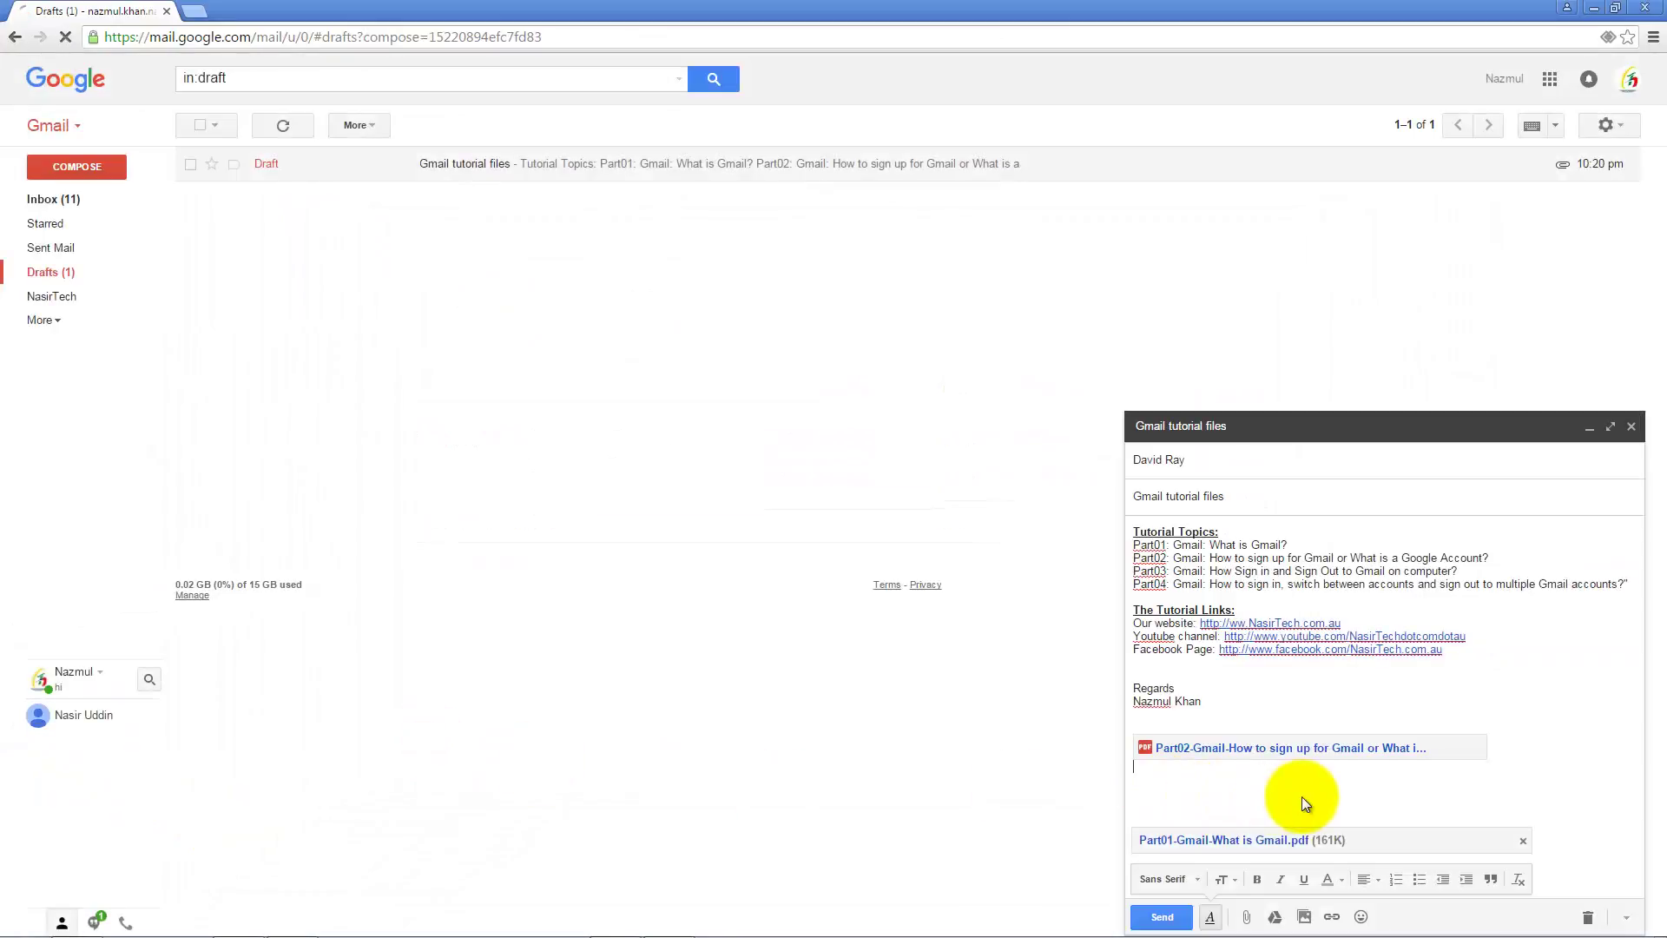
left_click(1286, 752)
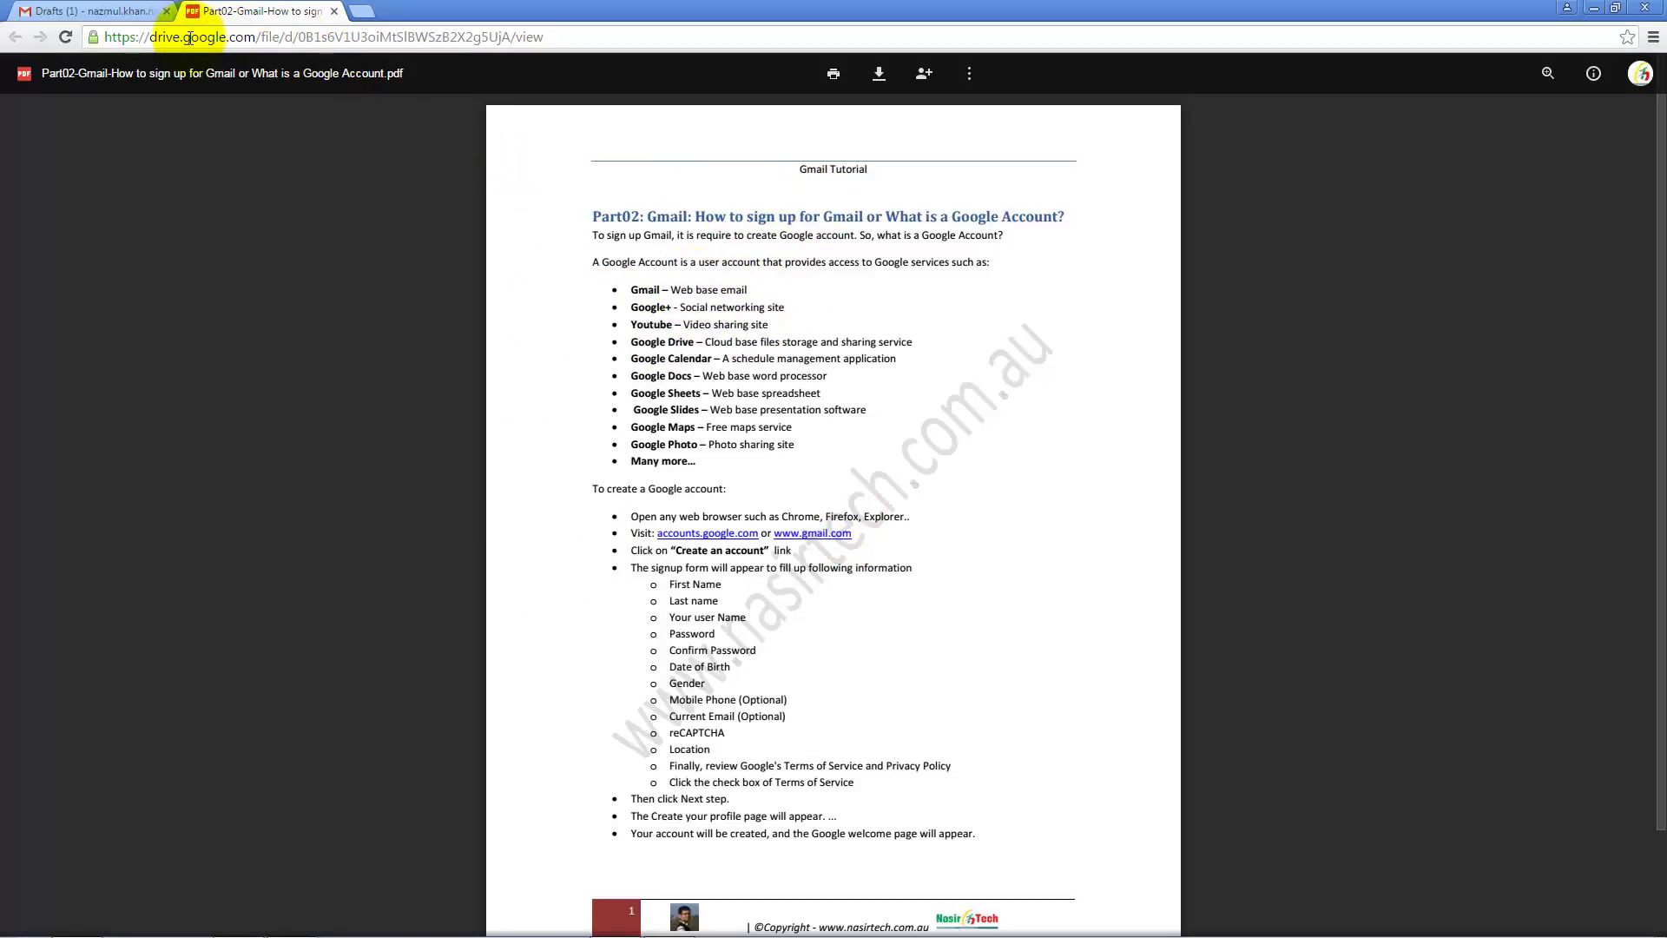
left_click(334, 13)
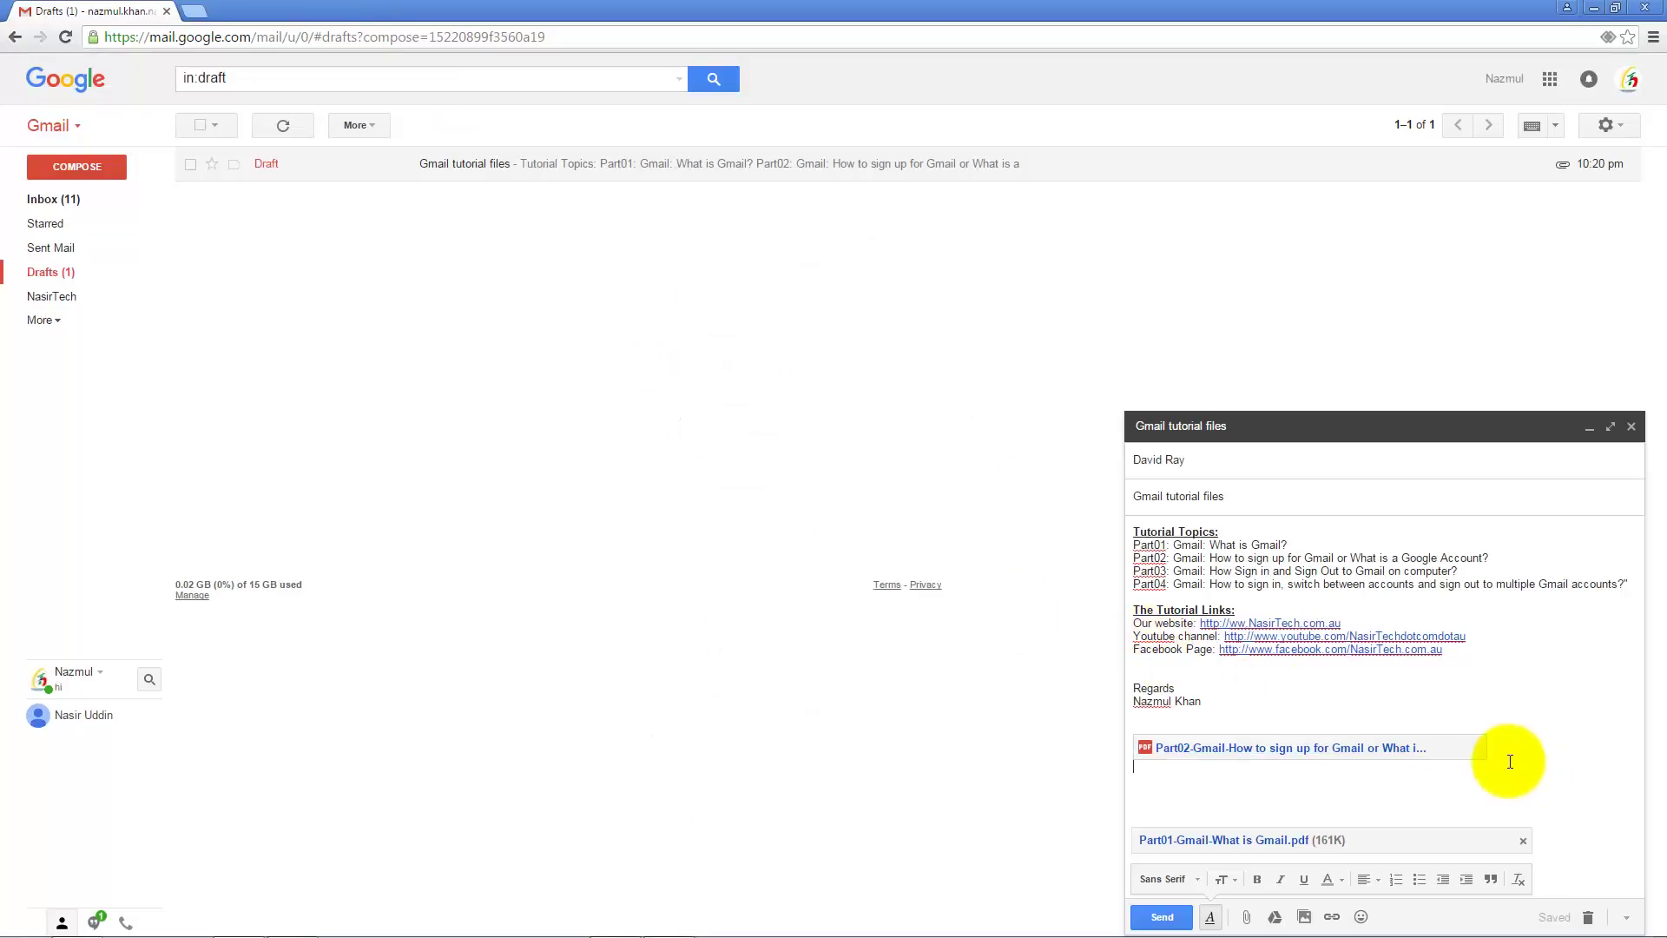
- Replace the Part02 link and Part01 PDF with New Zealand Bird.jpg and Wellington Zoo.jpg from Shared with me
left_click(1473, 748)
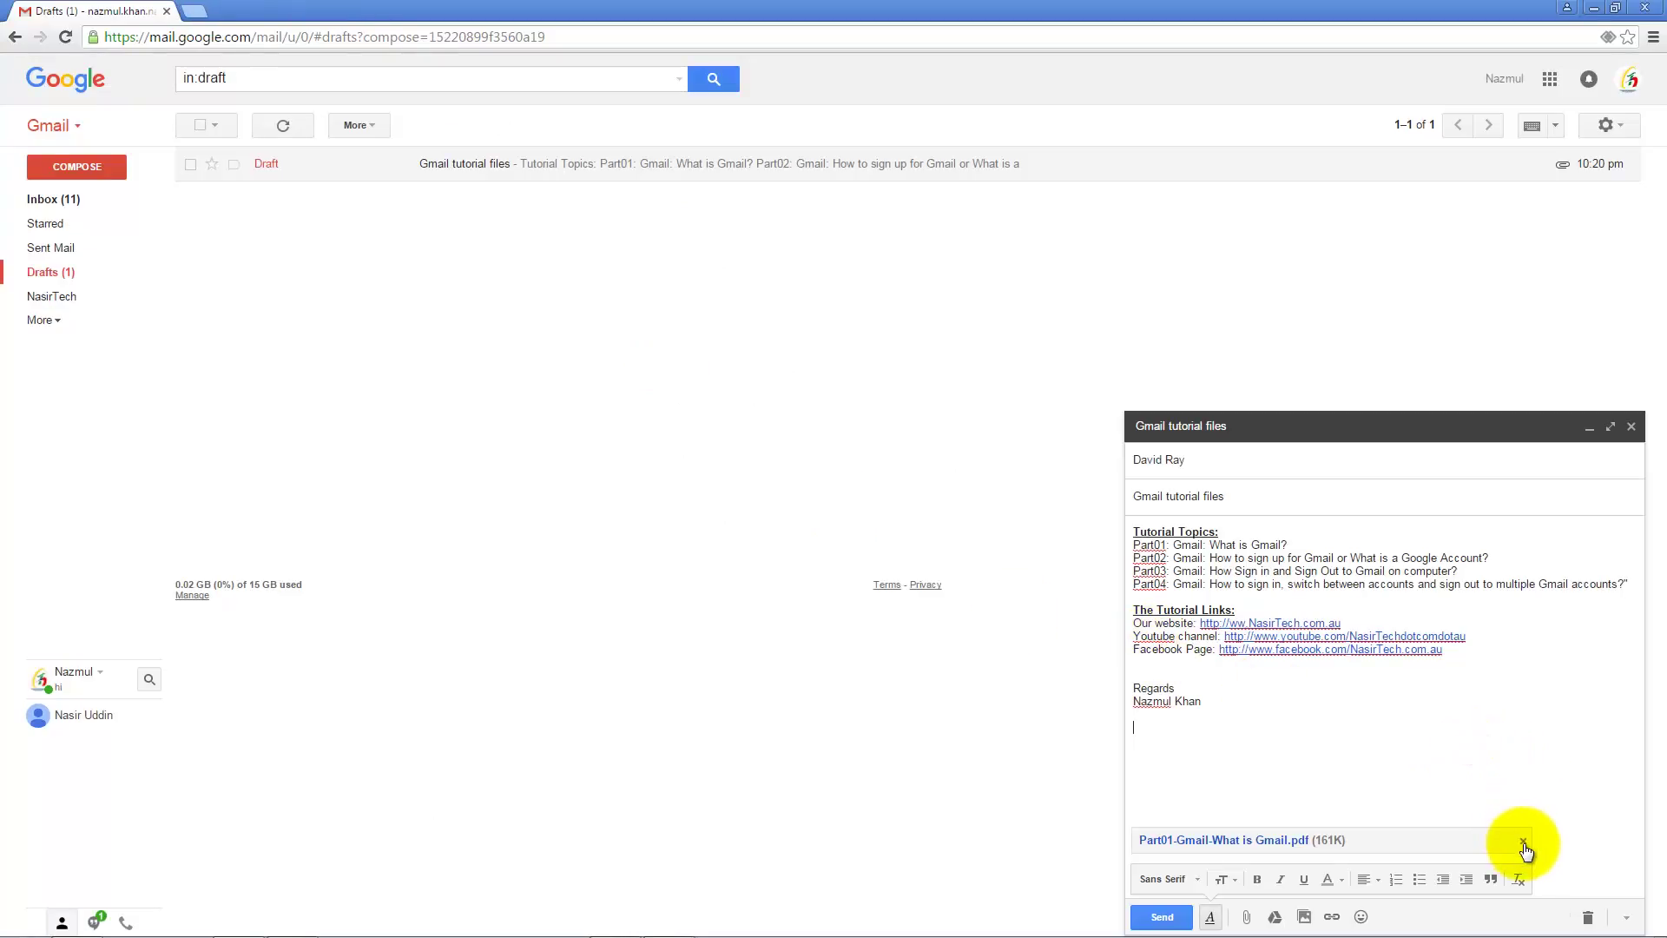
left_click(1524, 842)
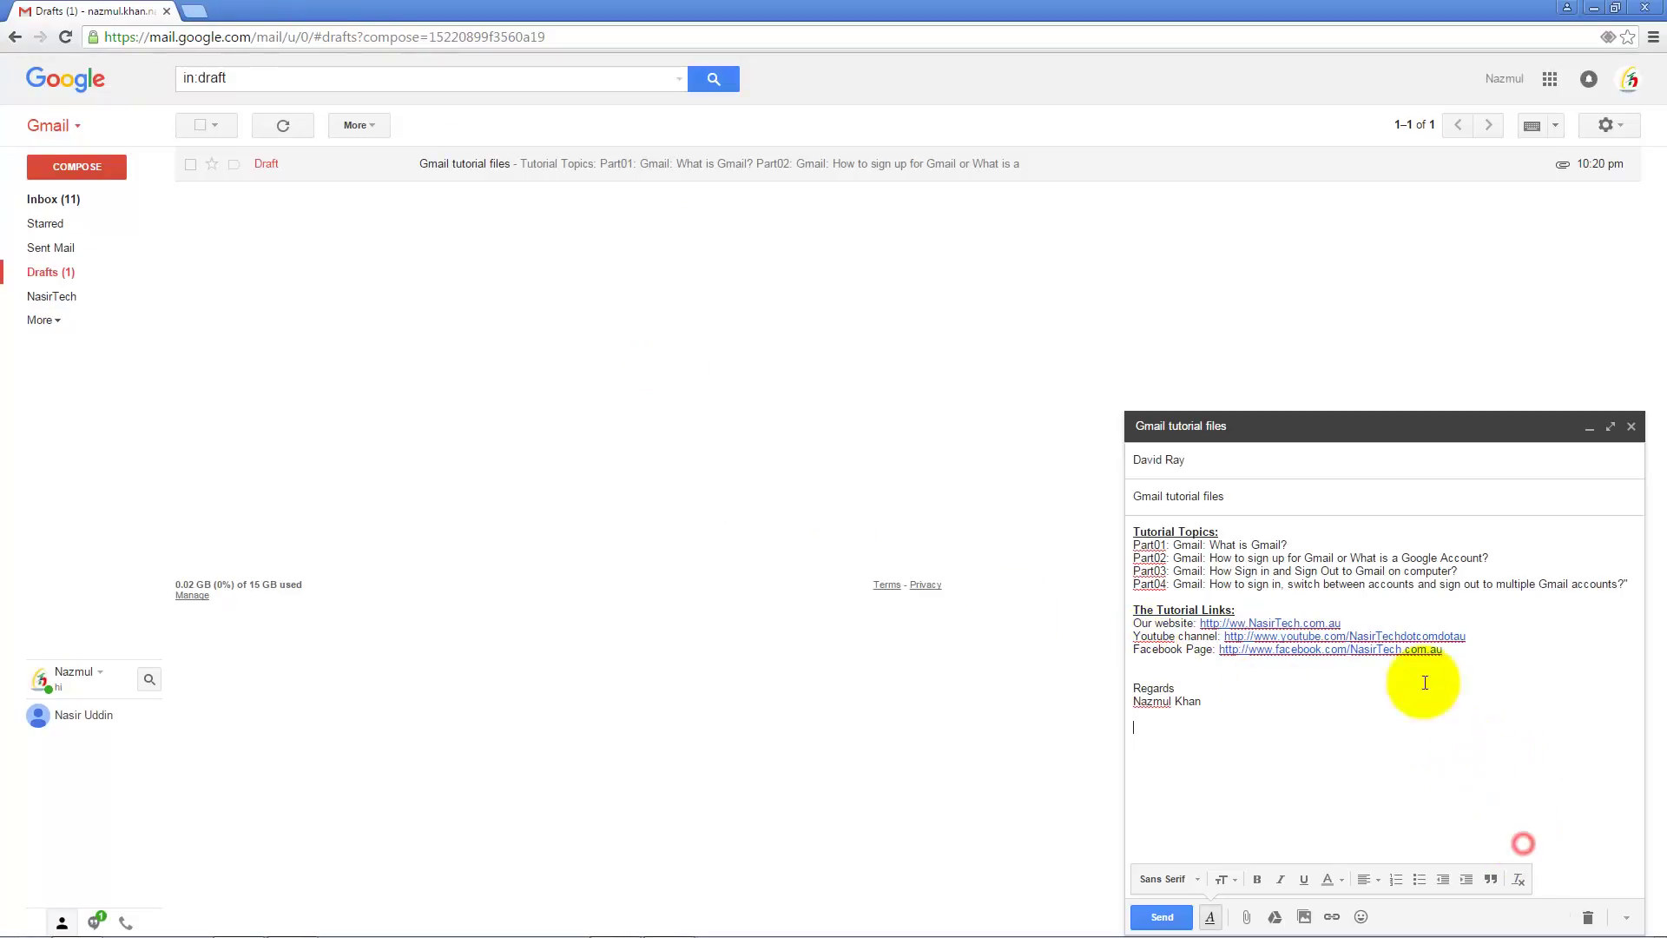
left_click(1276, 918)
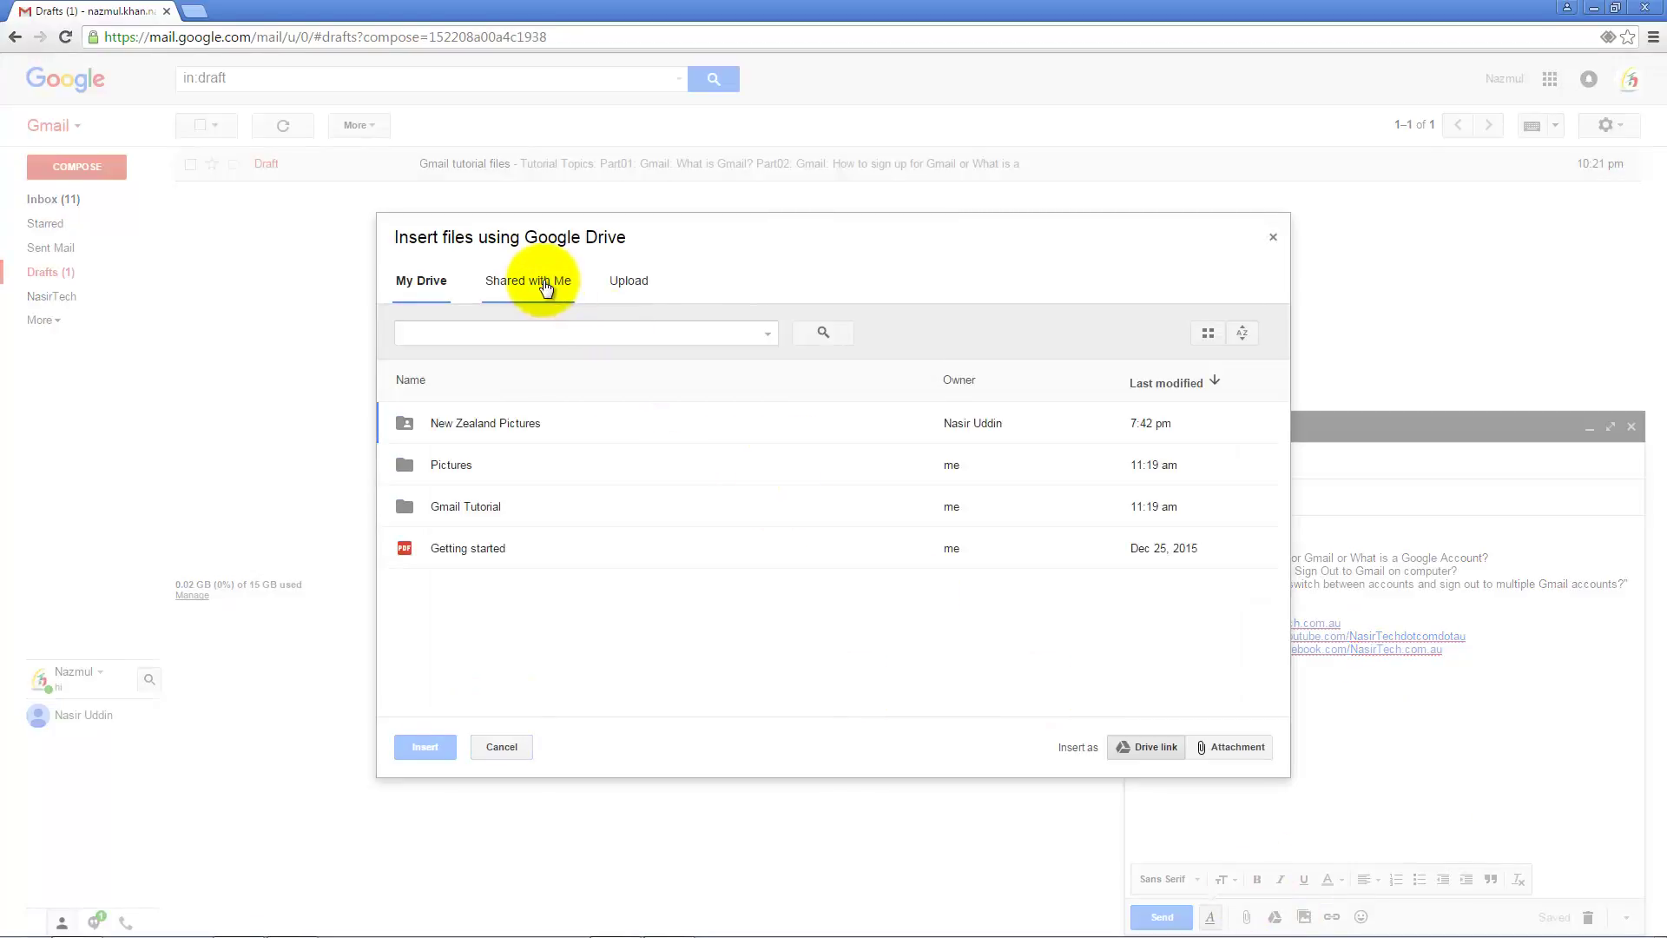
left_click(544, 286)
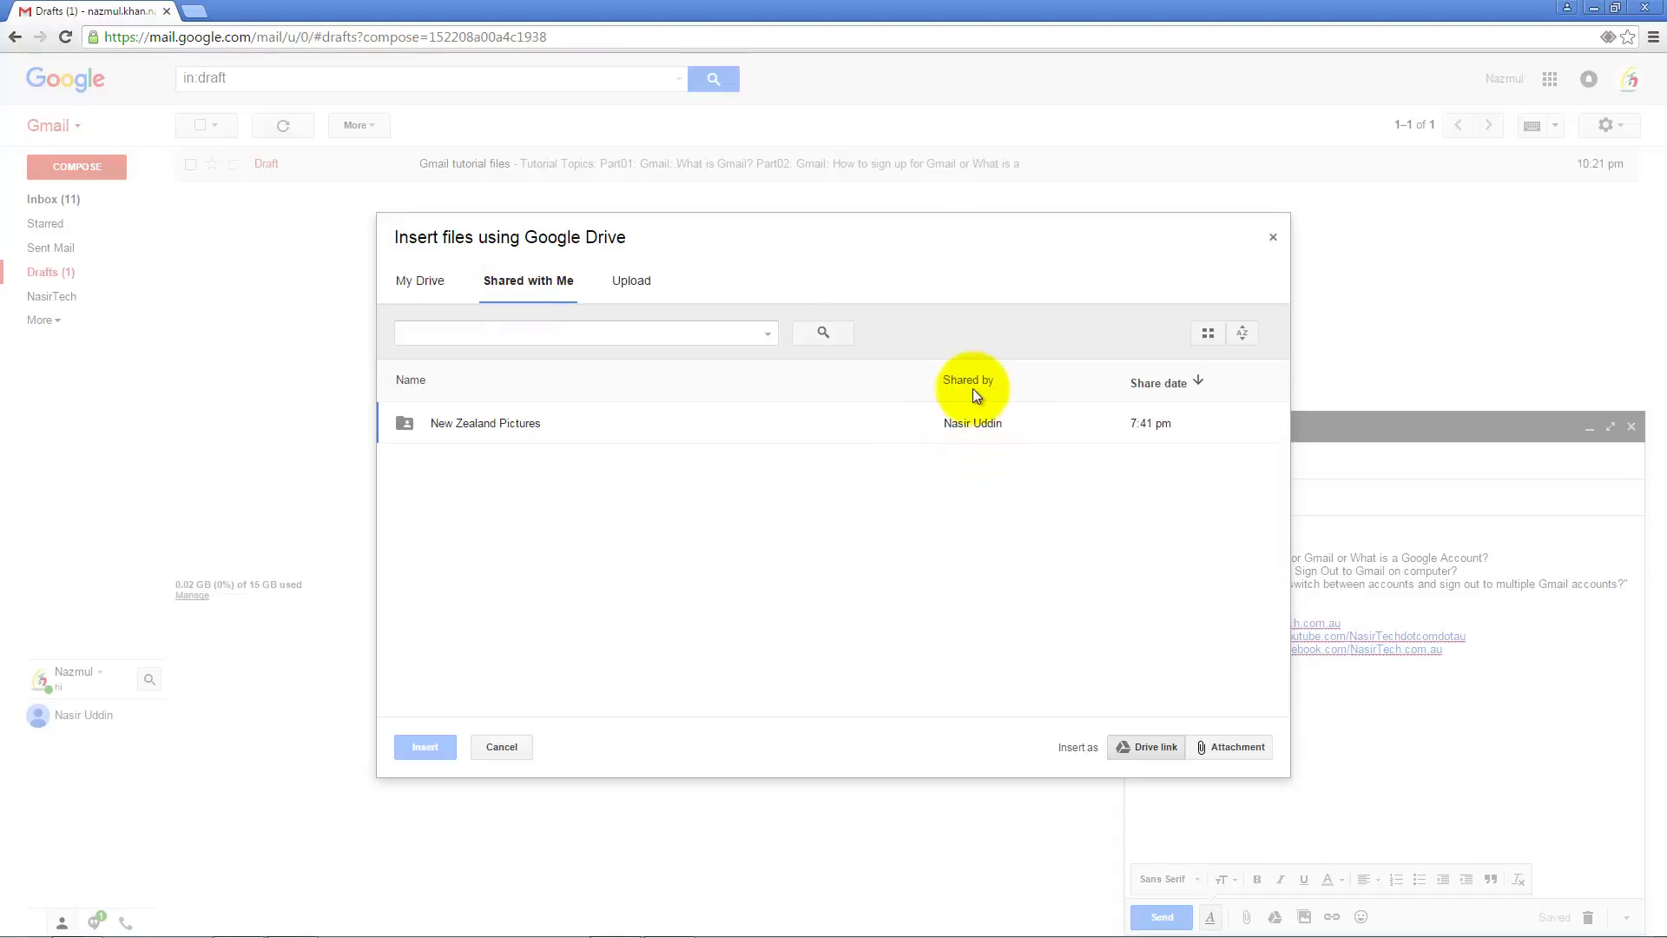
double_click(481, 433)
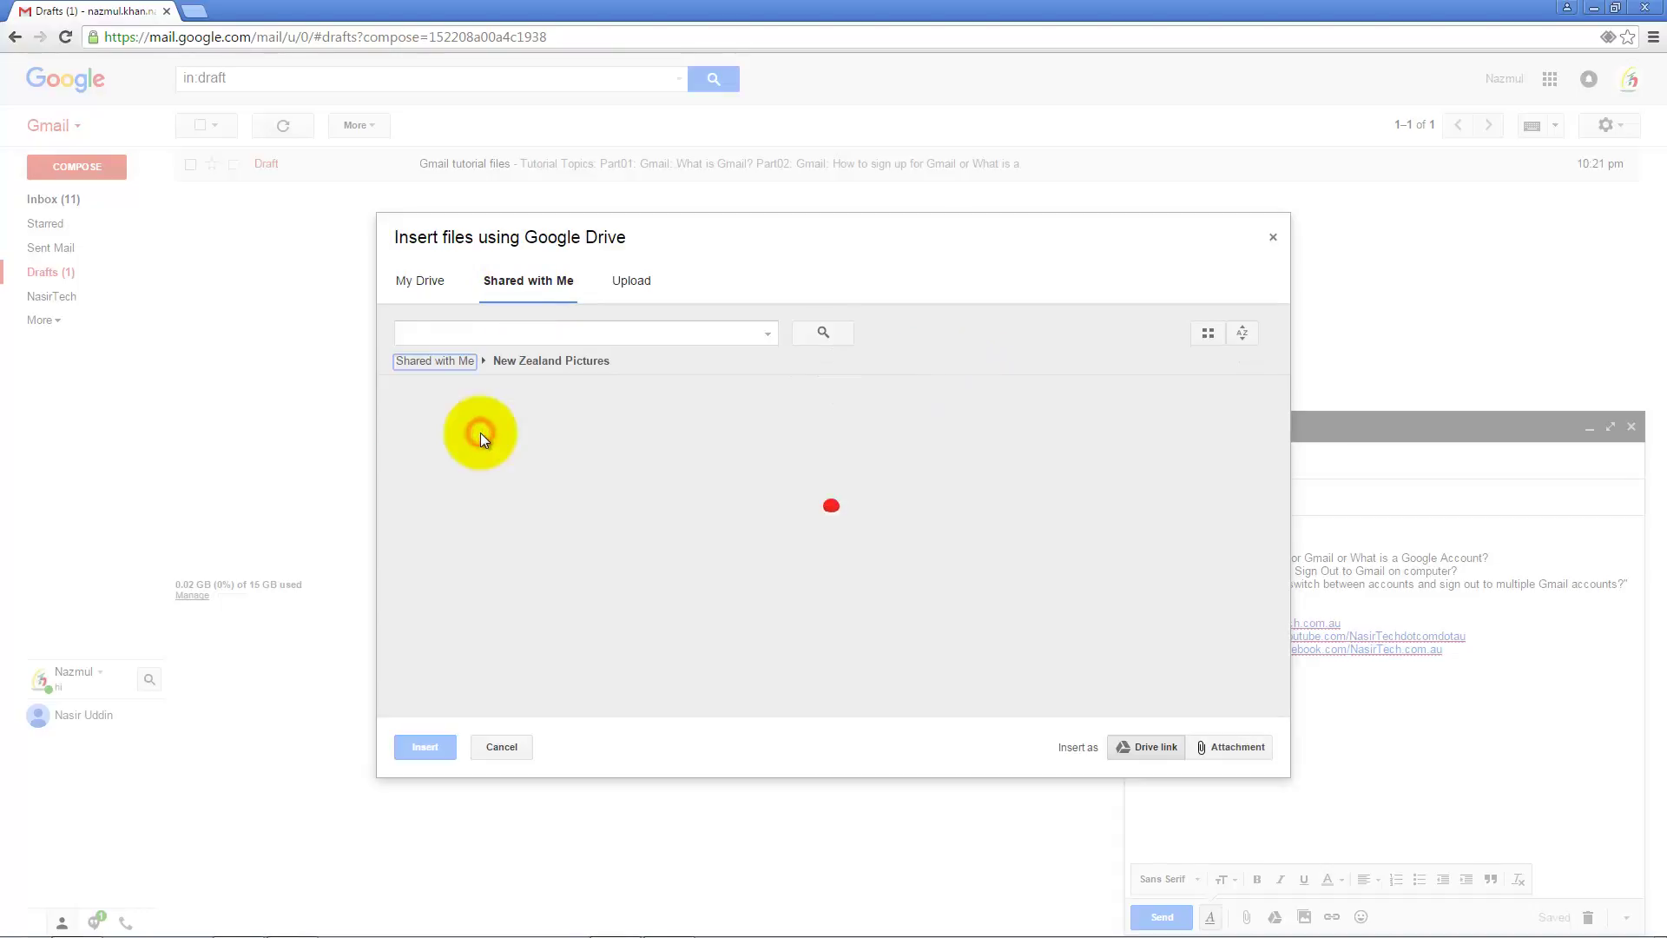
left_click(503, 438)
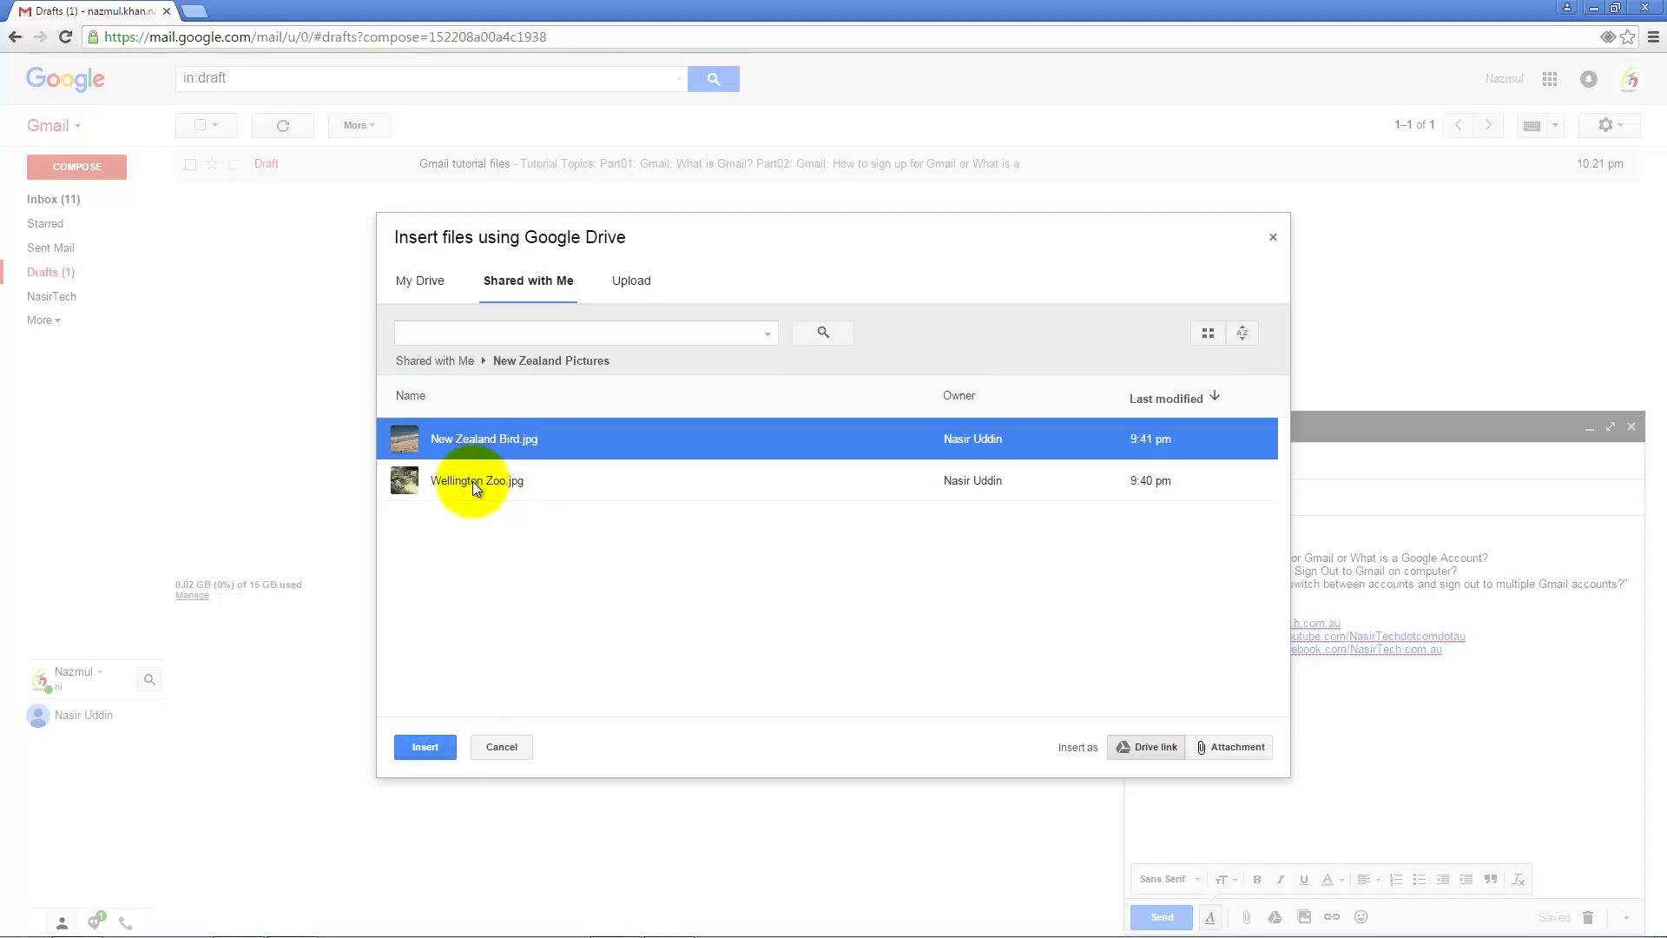
left_click(491, 482, "ctrl")
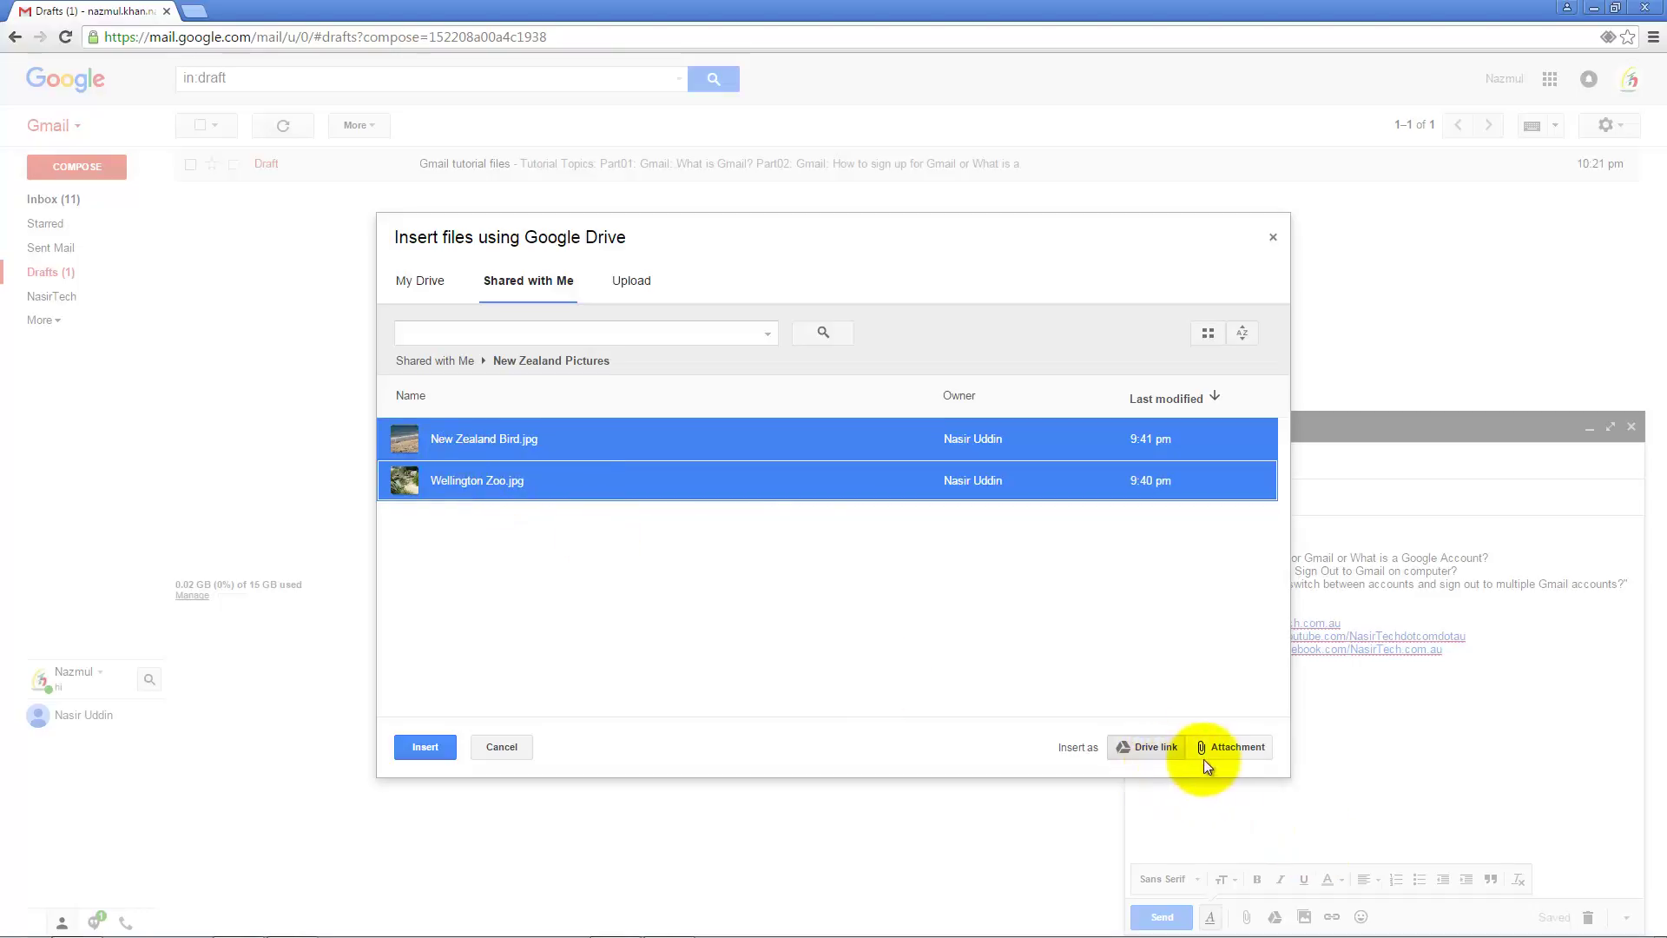
left_click(1238, 748)
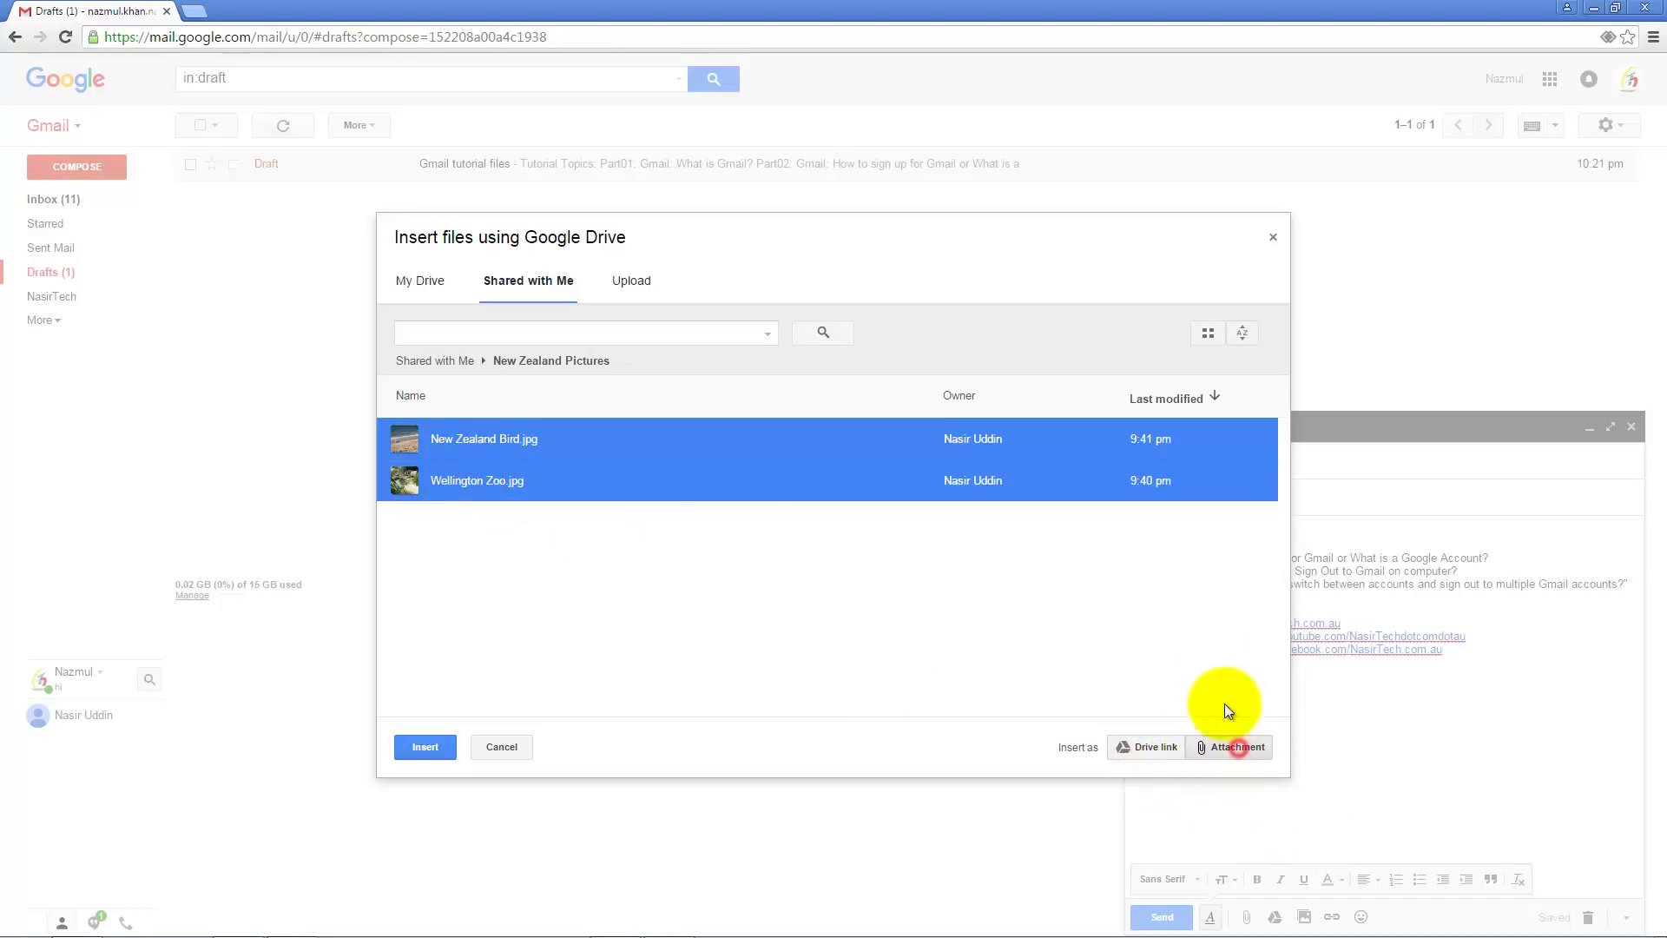
left_click(425, 746)
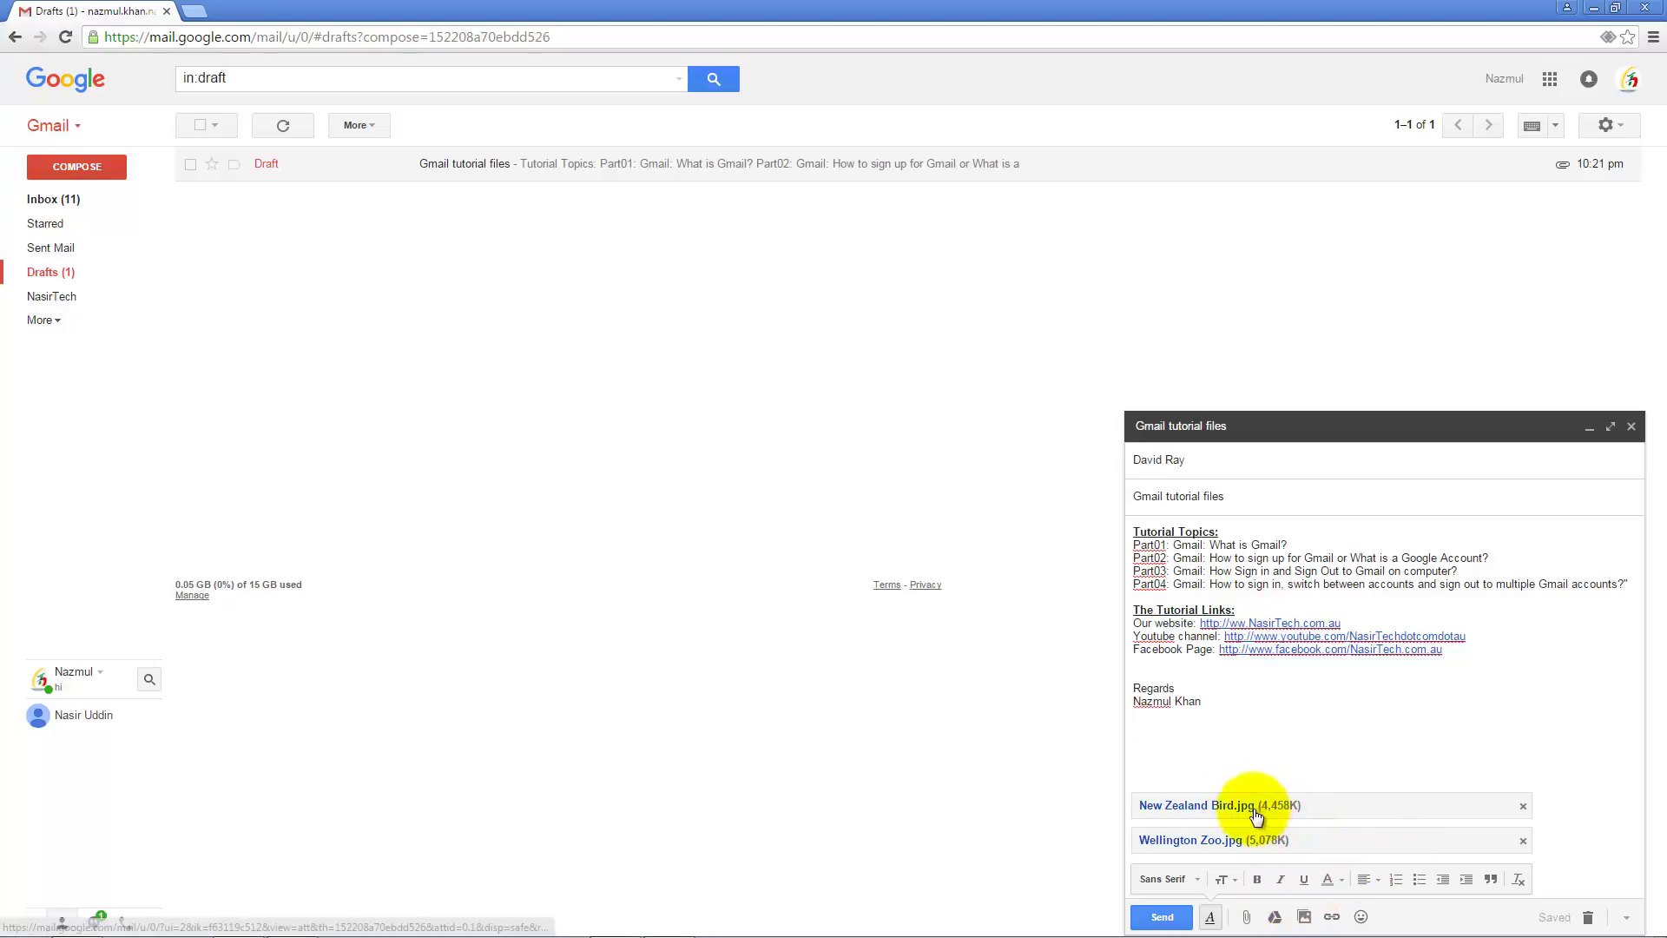
- Remove both image attachments and start uploading files from the computer to Drive
left_click(1523, 807)
left_click(1523, 838)
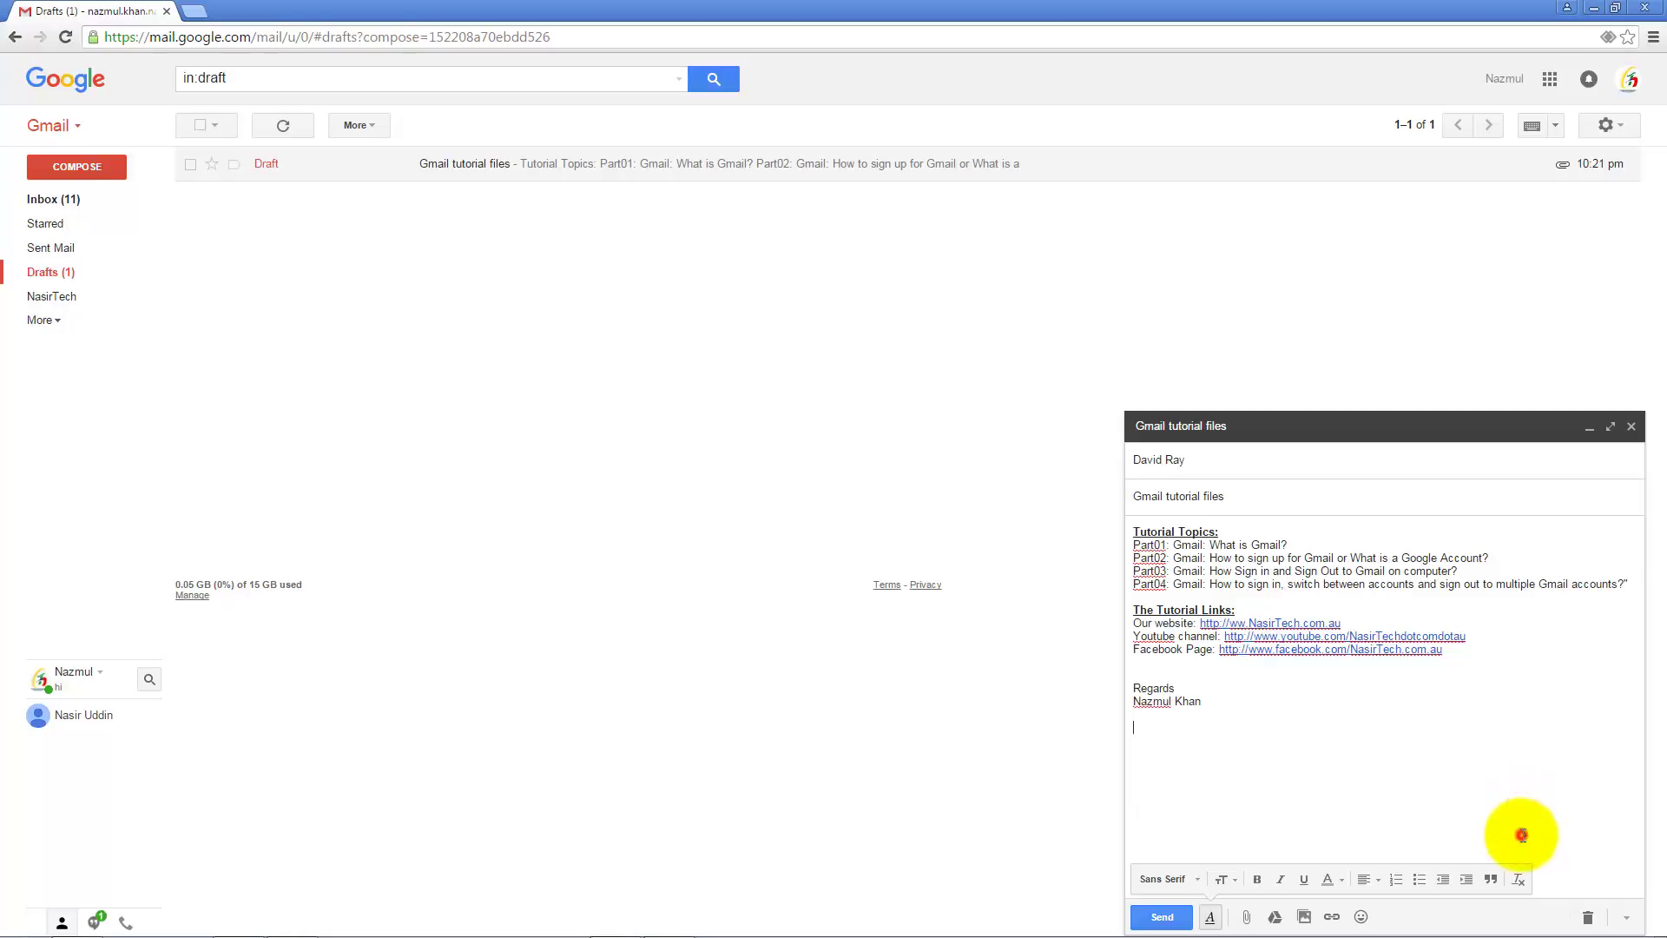
left_click(1274, 917)
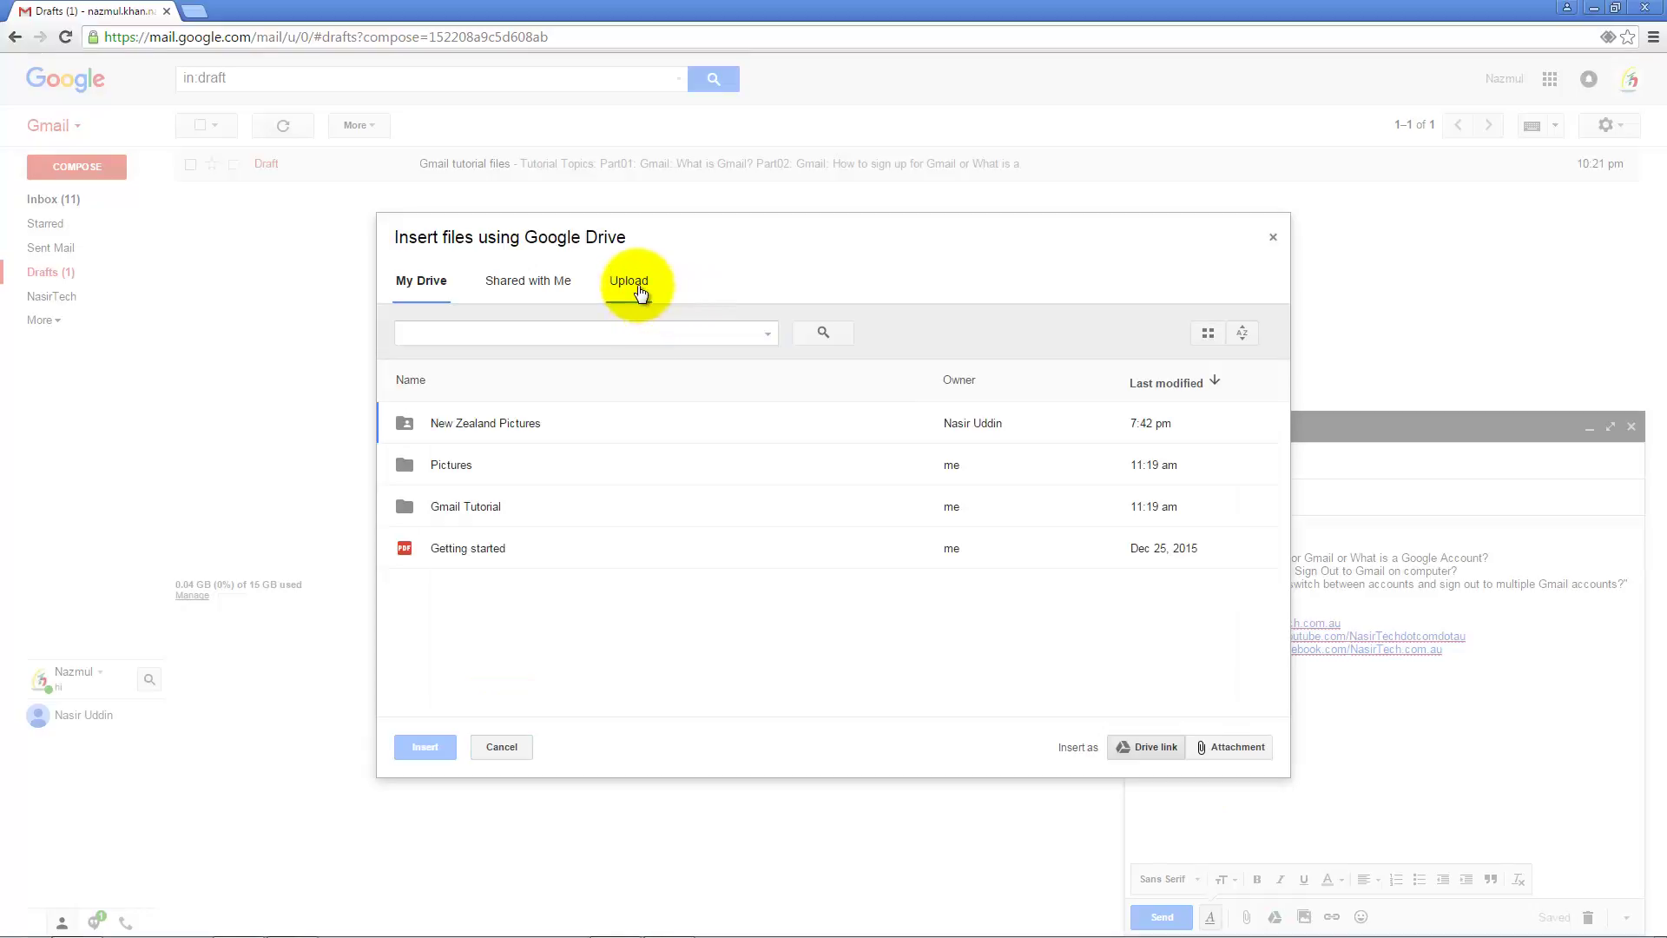
left_click(639, 291)
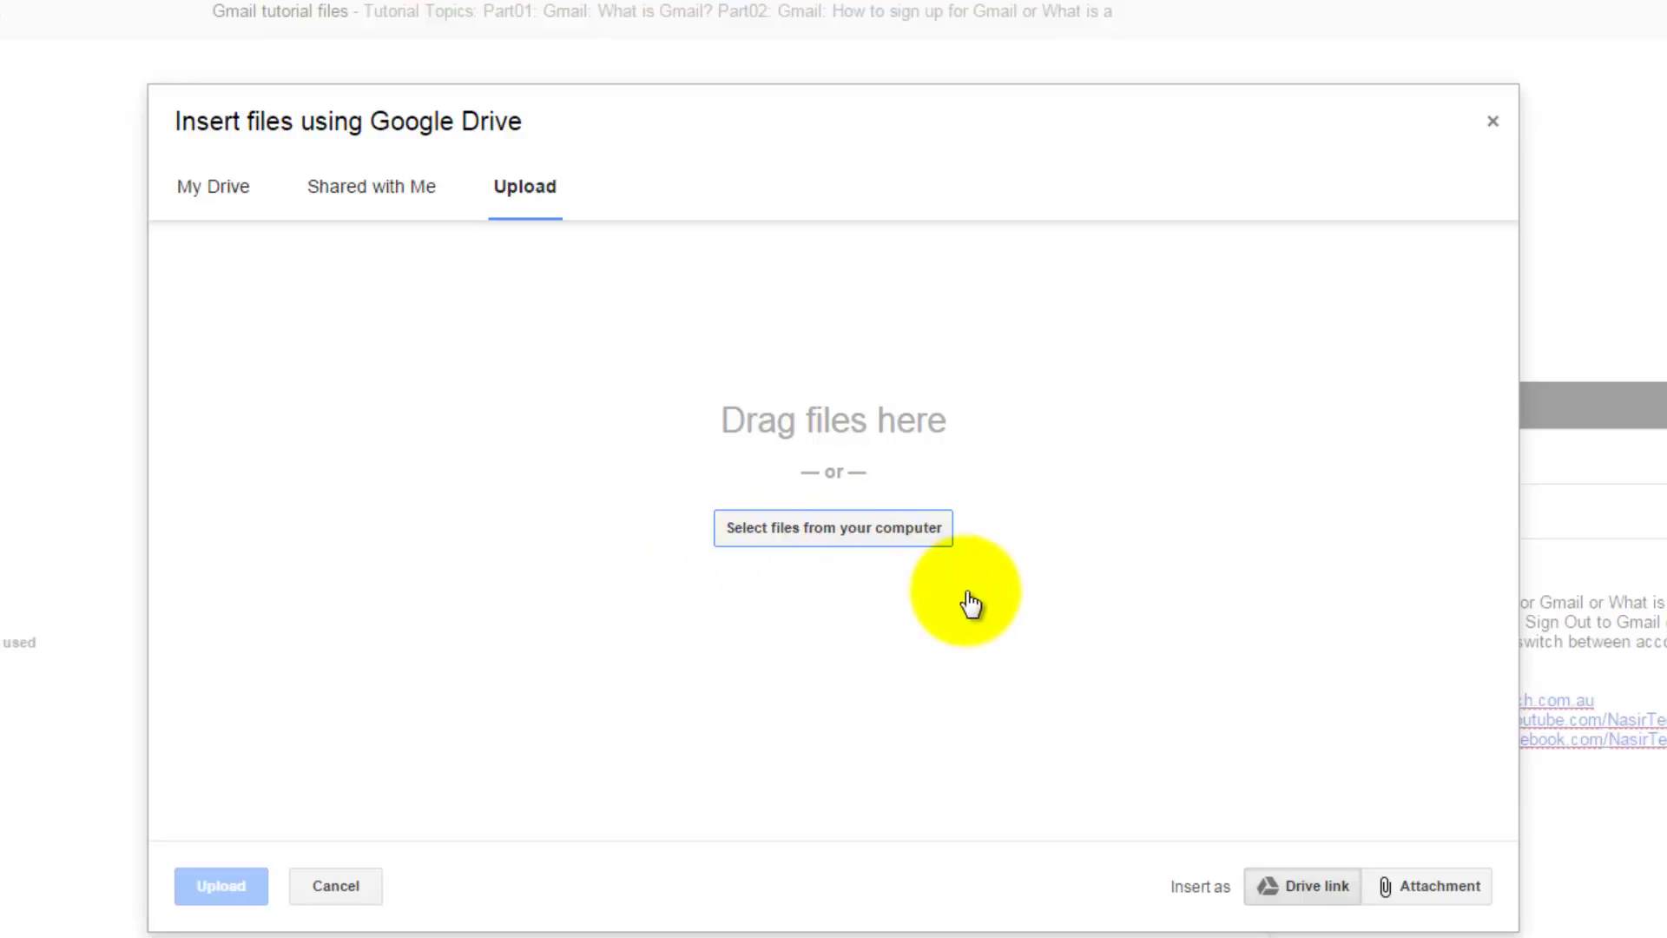
left_click(898, 530)
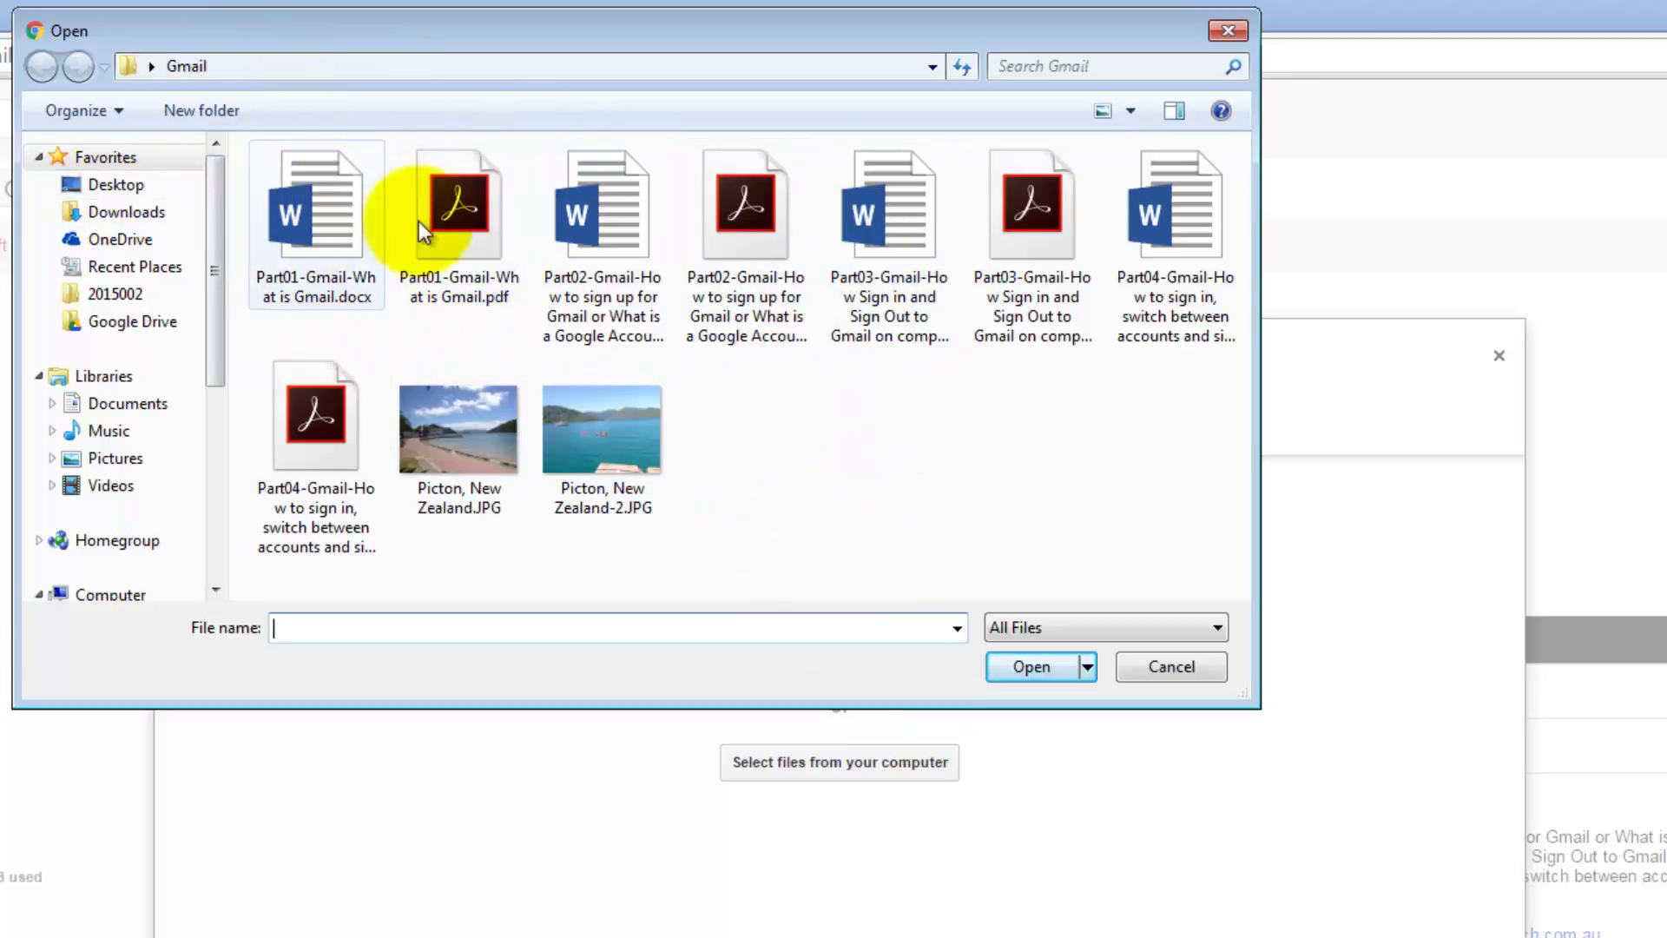
- Queue Part01-Gmail-What is Gmail.docx and Part01-Gmail-What is Gmail.pdf for upload
left_click(482, 221)
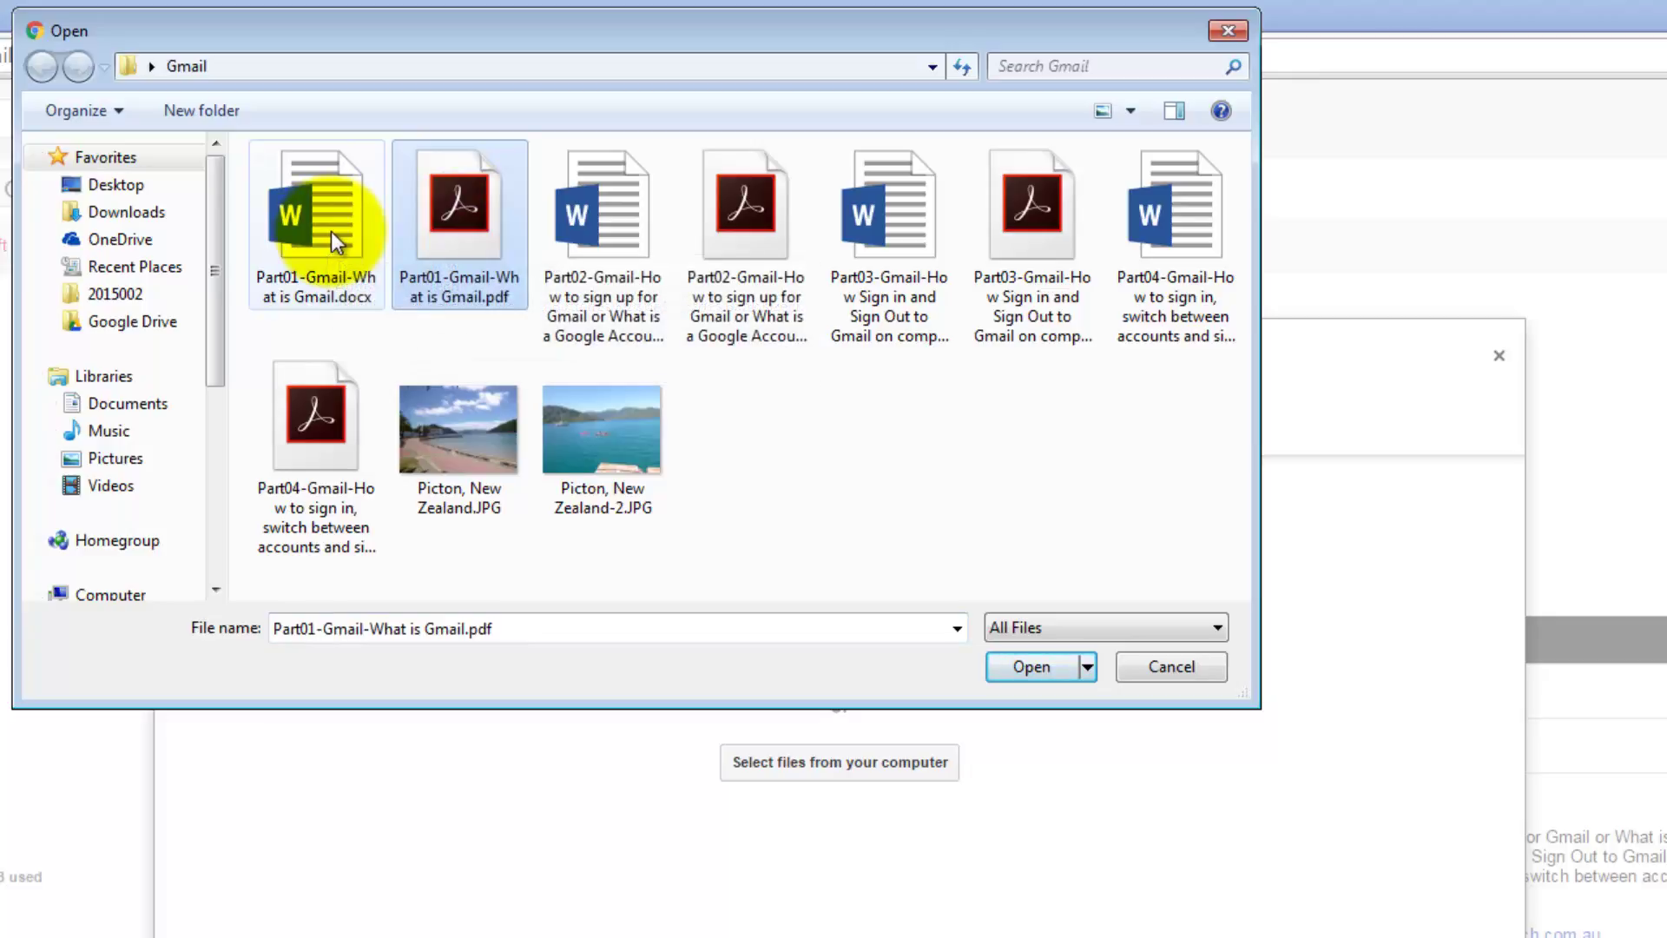
left_click(330, 229, "ctrl")
left_click(605, 230, "ctrl")
left_click(746, 227, "ctrl")
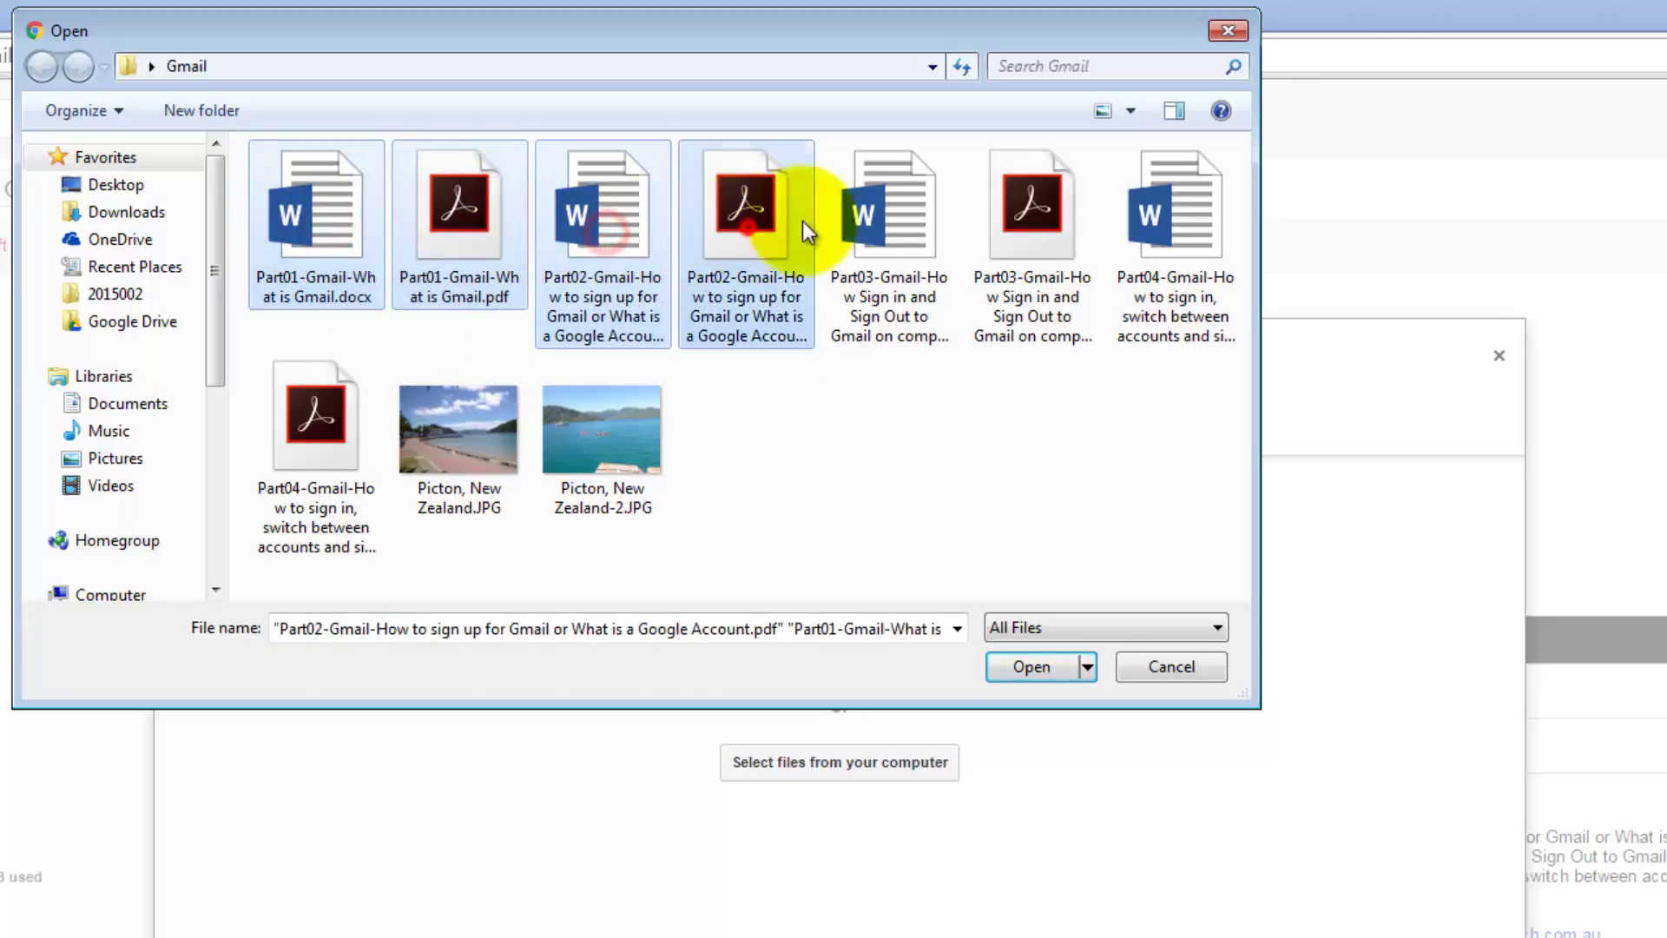
left_click(895, 227, "ctrl")
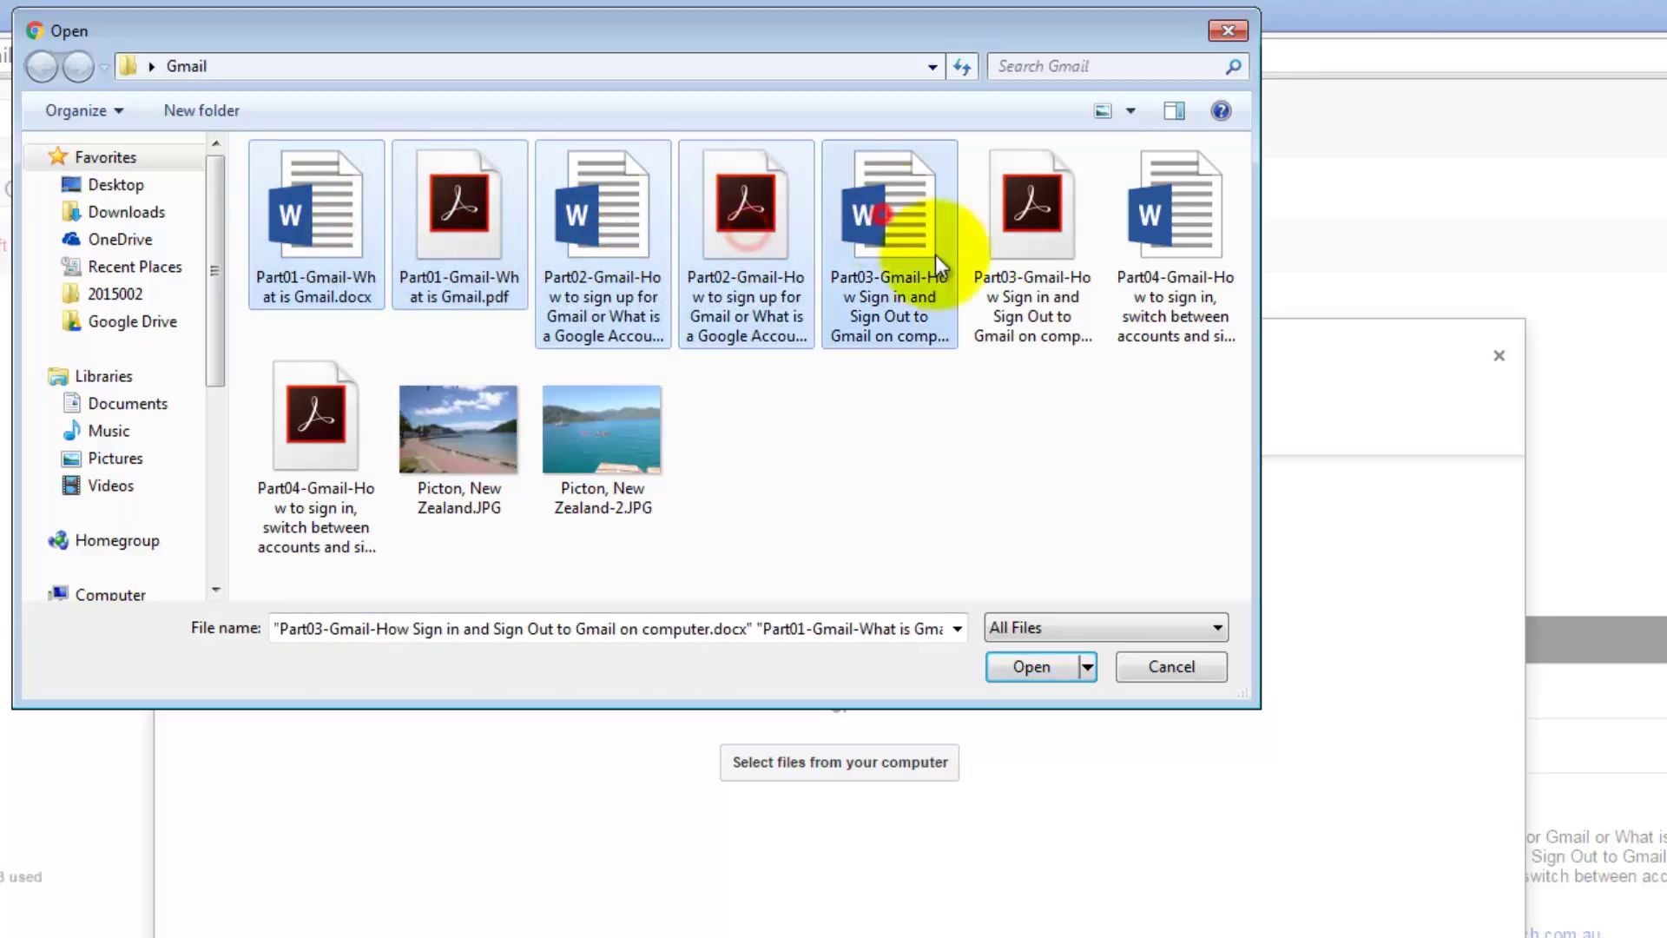
left_click(483, 227)
left_click(294, 260, "ctrl")
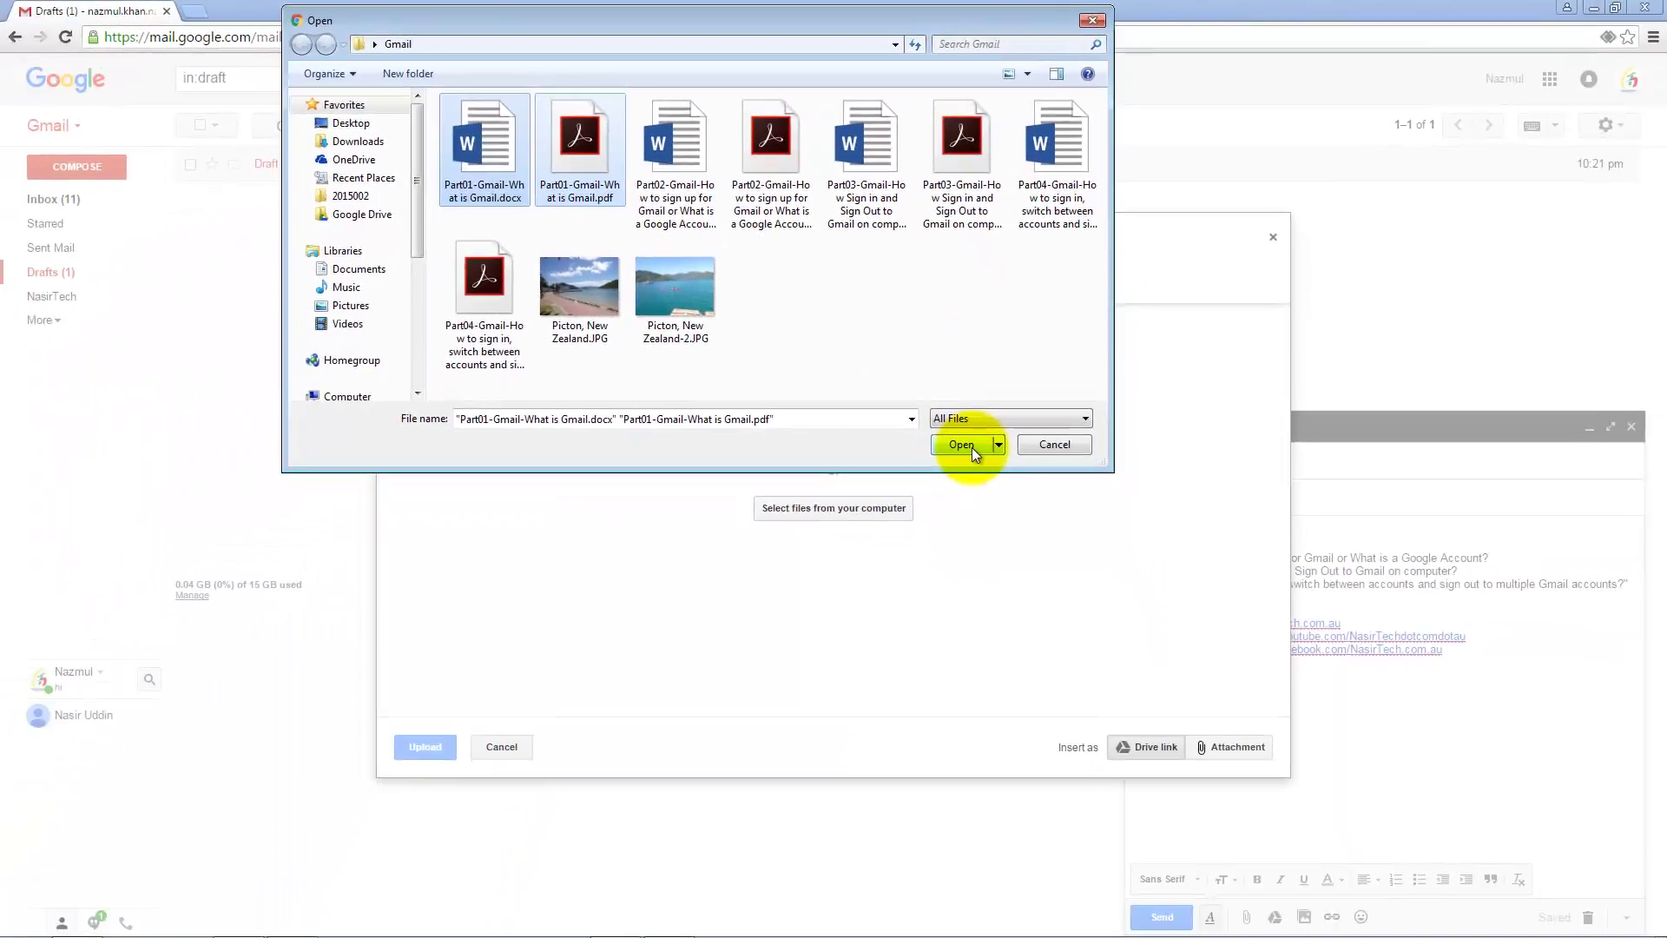
left_click(961, 445)
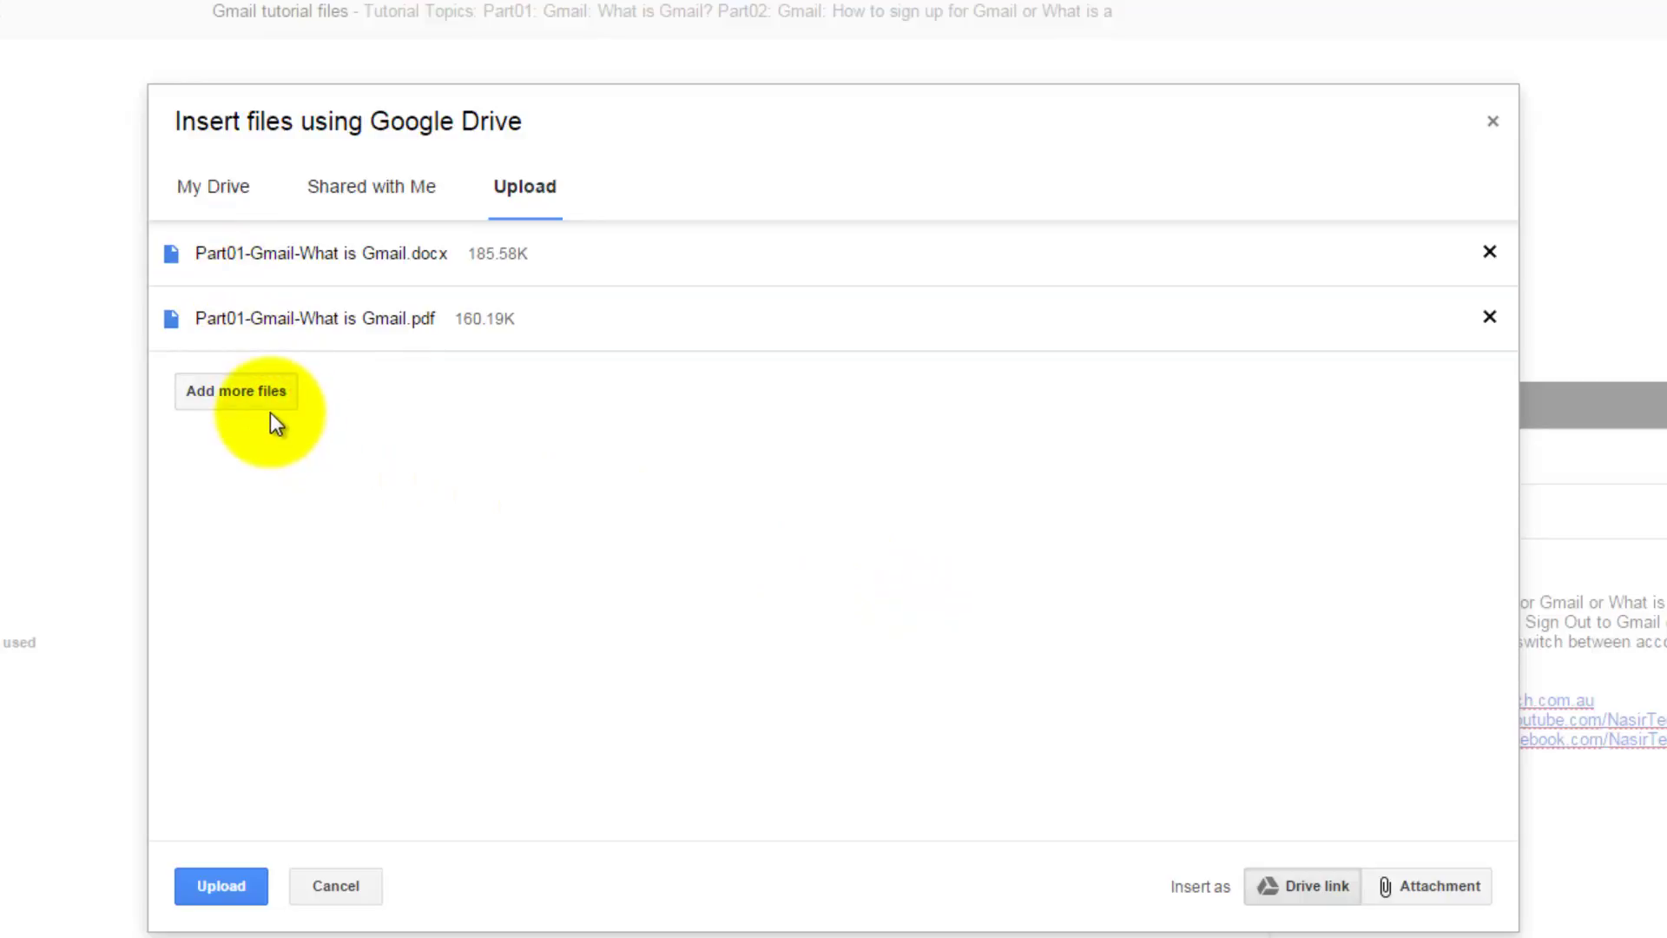
left_click(265, 399)
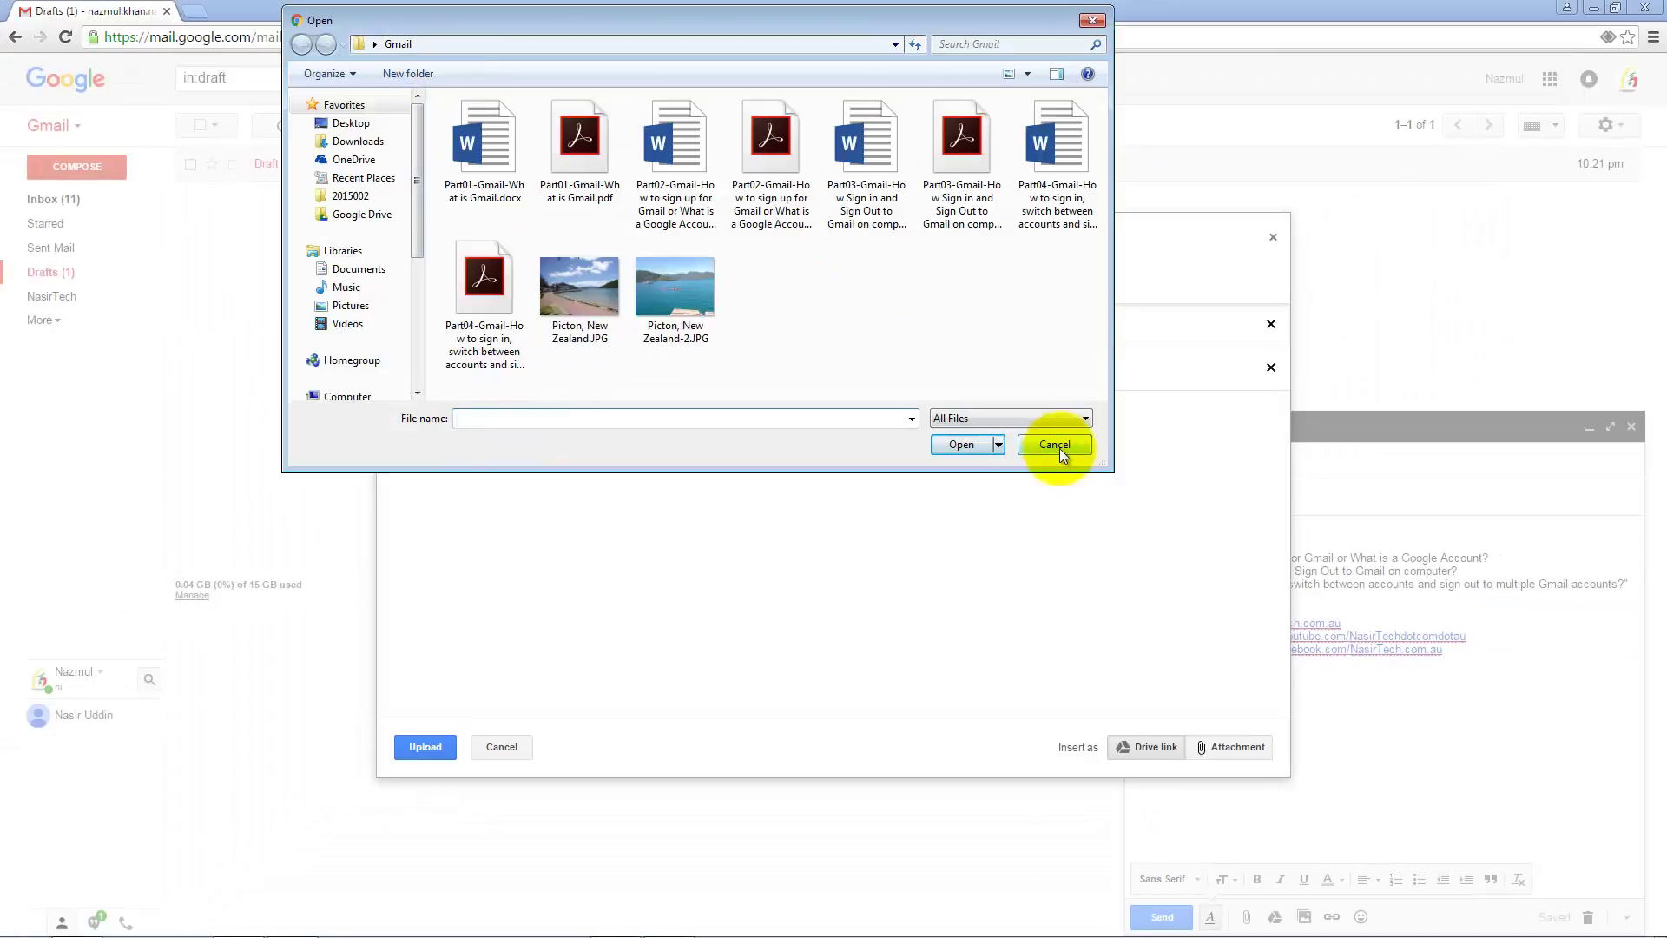
- Add New Zealand Bird.jpg from Desktop > Pictures to the upload queue and insert as Attachment
left_click(351, 123)
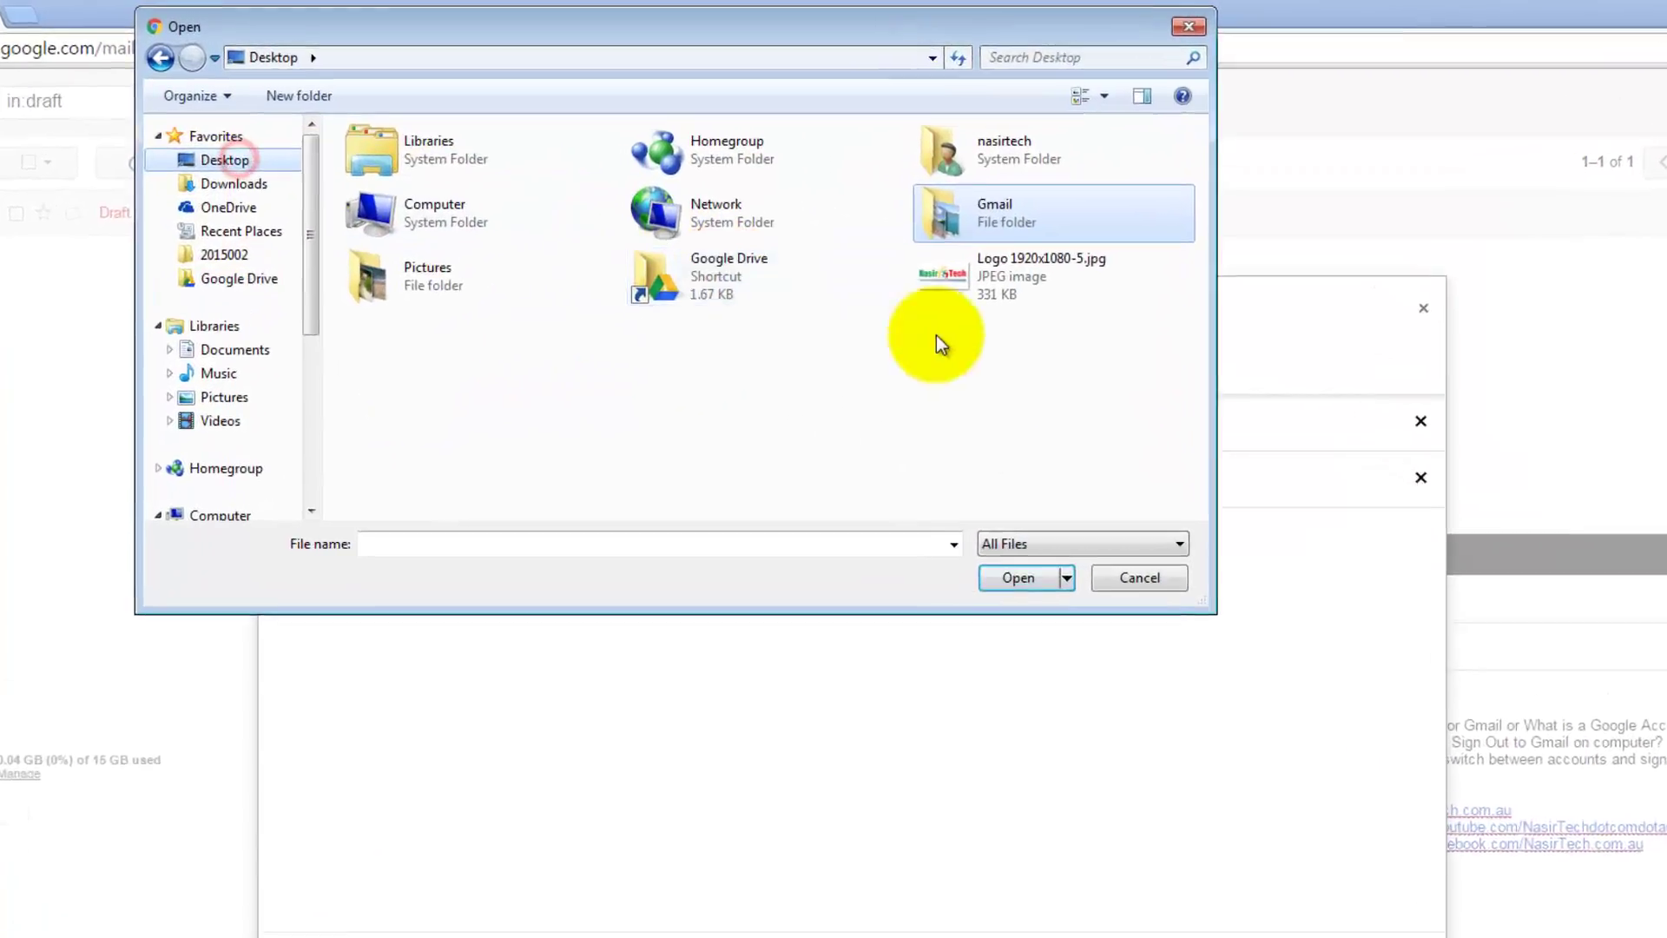
double_click(439, 284)
left_click(408, 178)
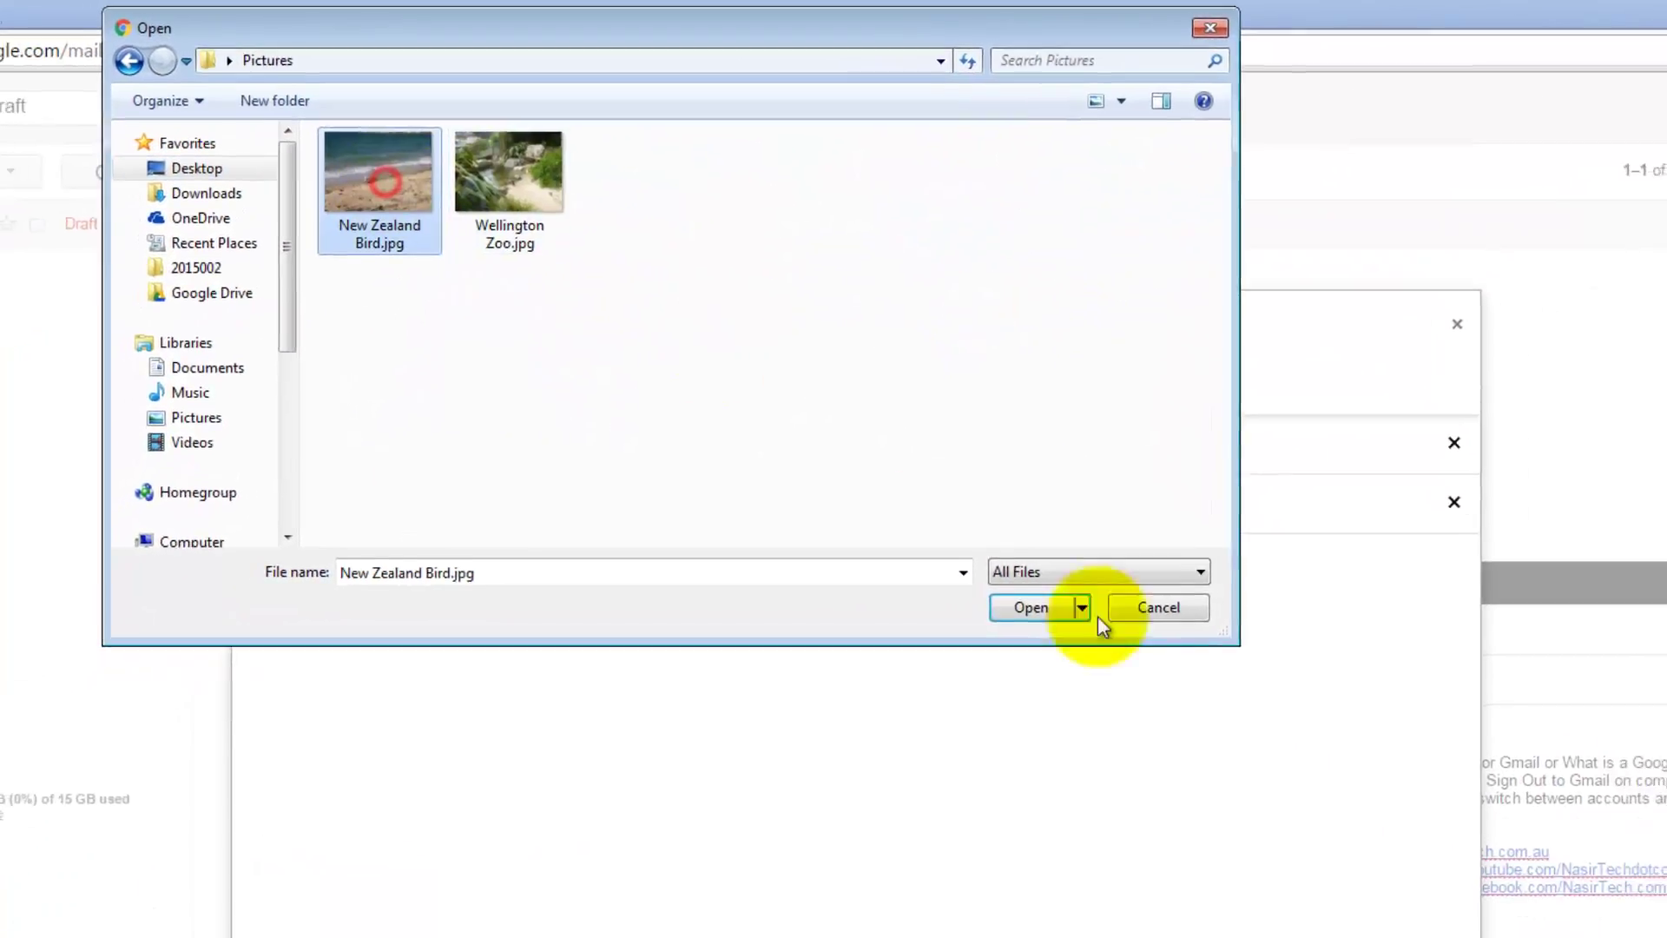
left_click(1037, 608)
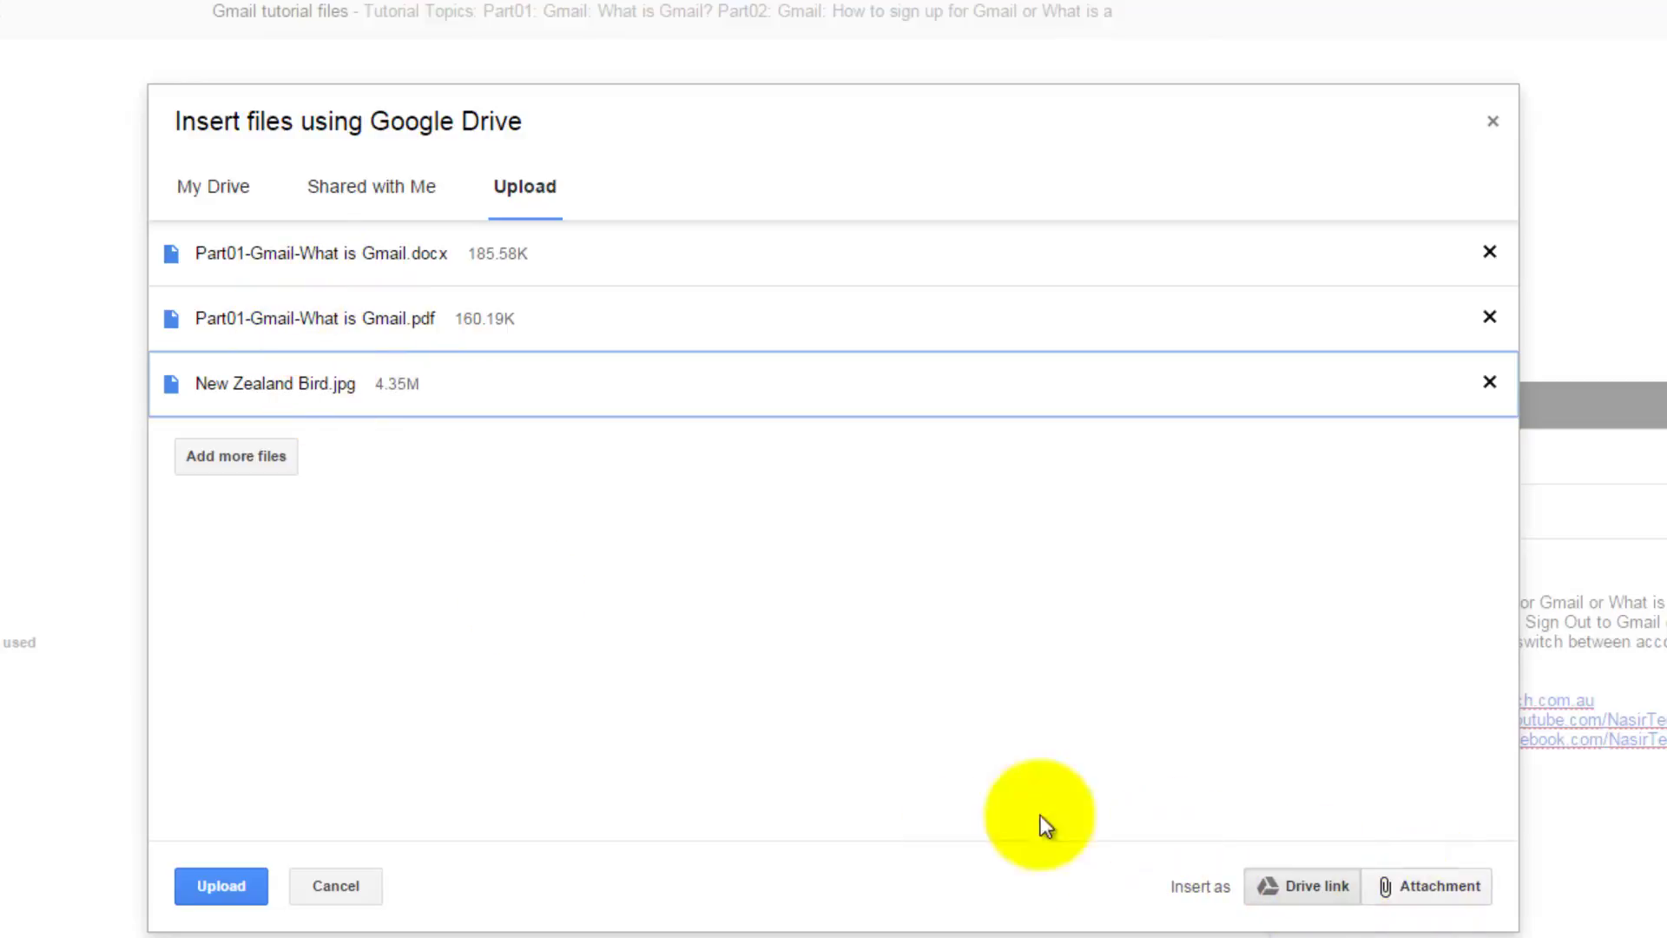
left_click(1452, 891)
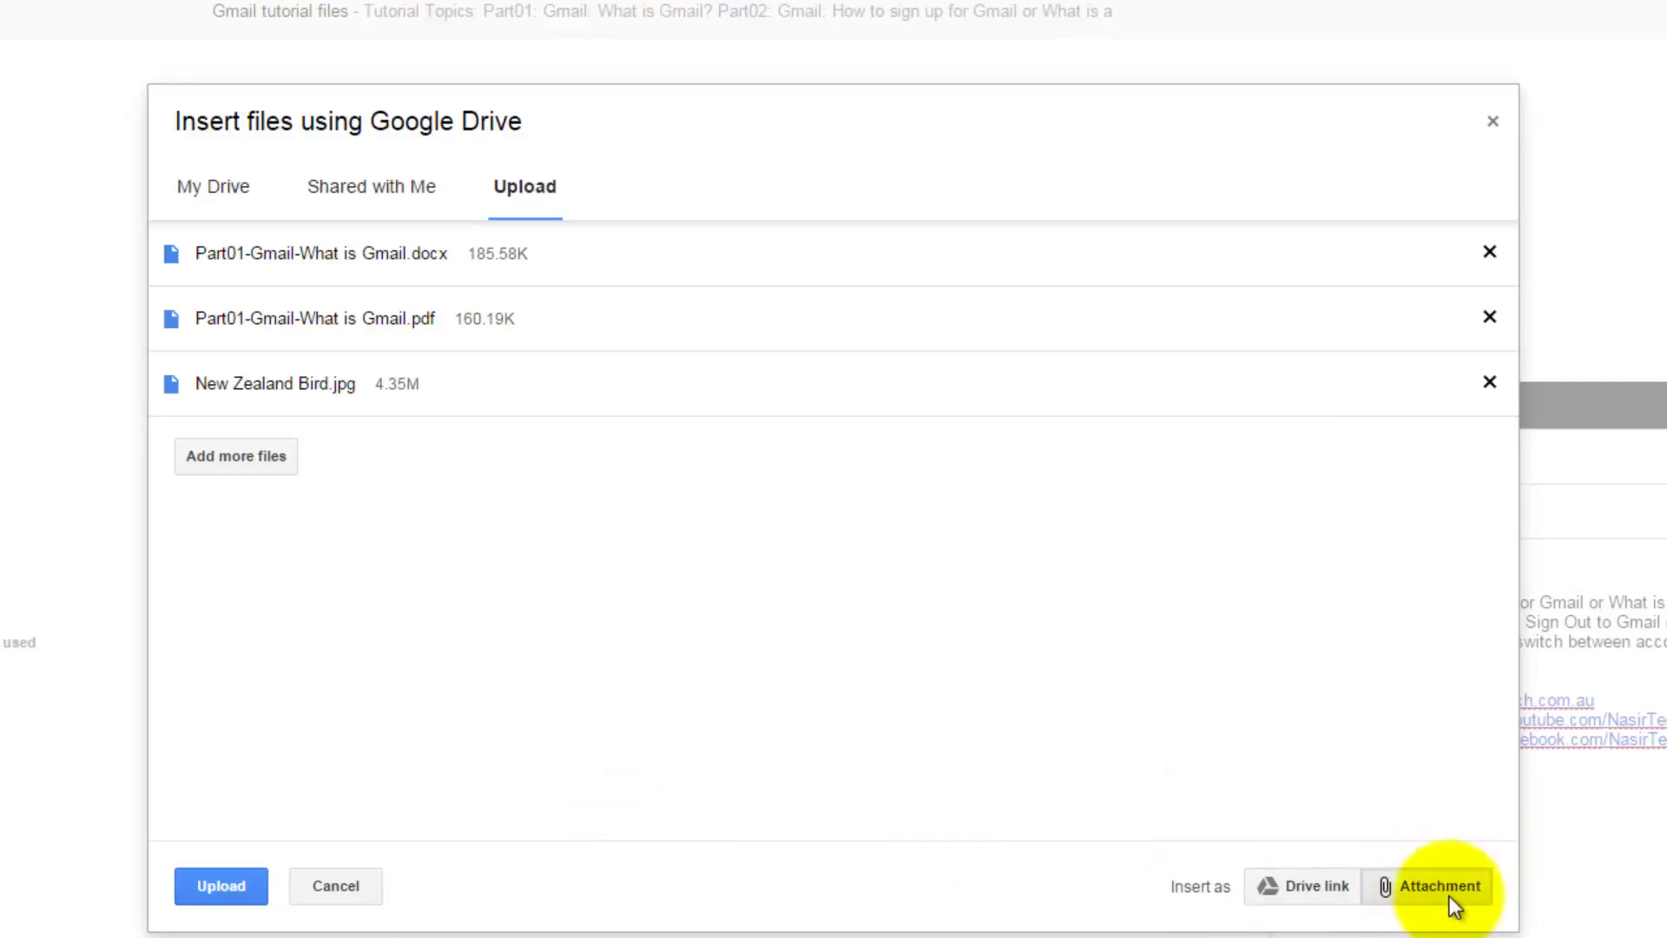
- Upload the three queued files, insert New Zealand Bird.jpg from My Drive, and send
left_click(220, 884)
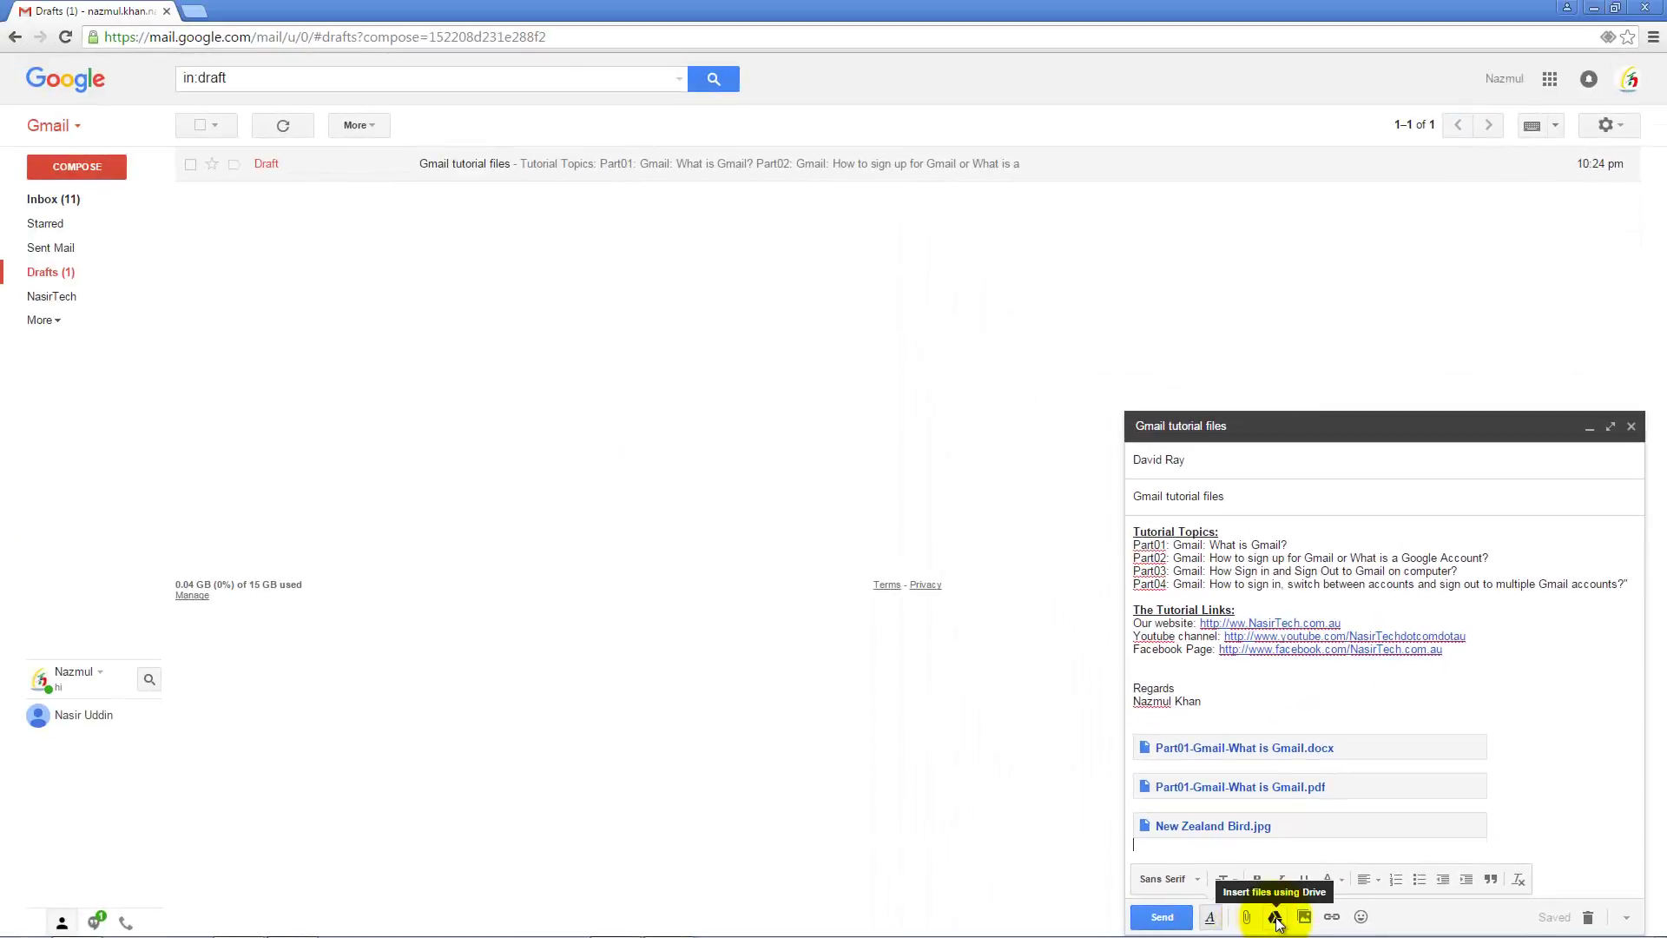
left_click(1274, 917)
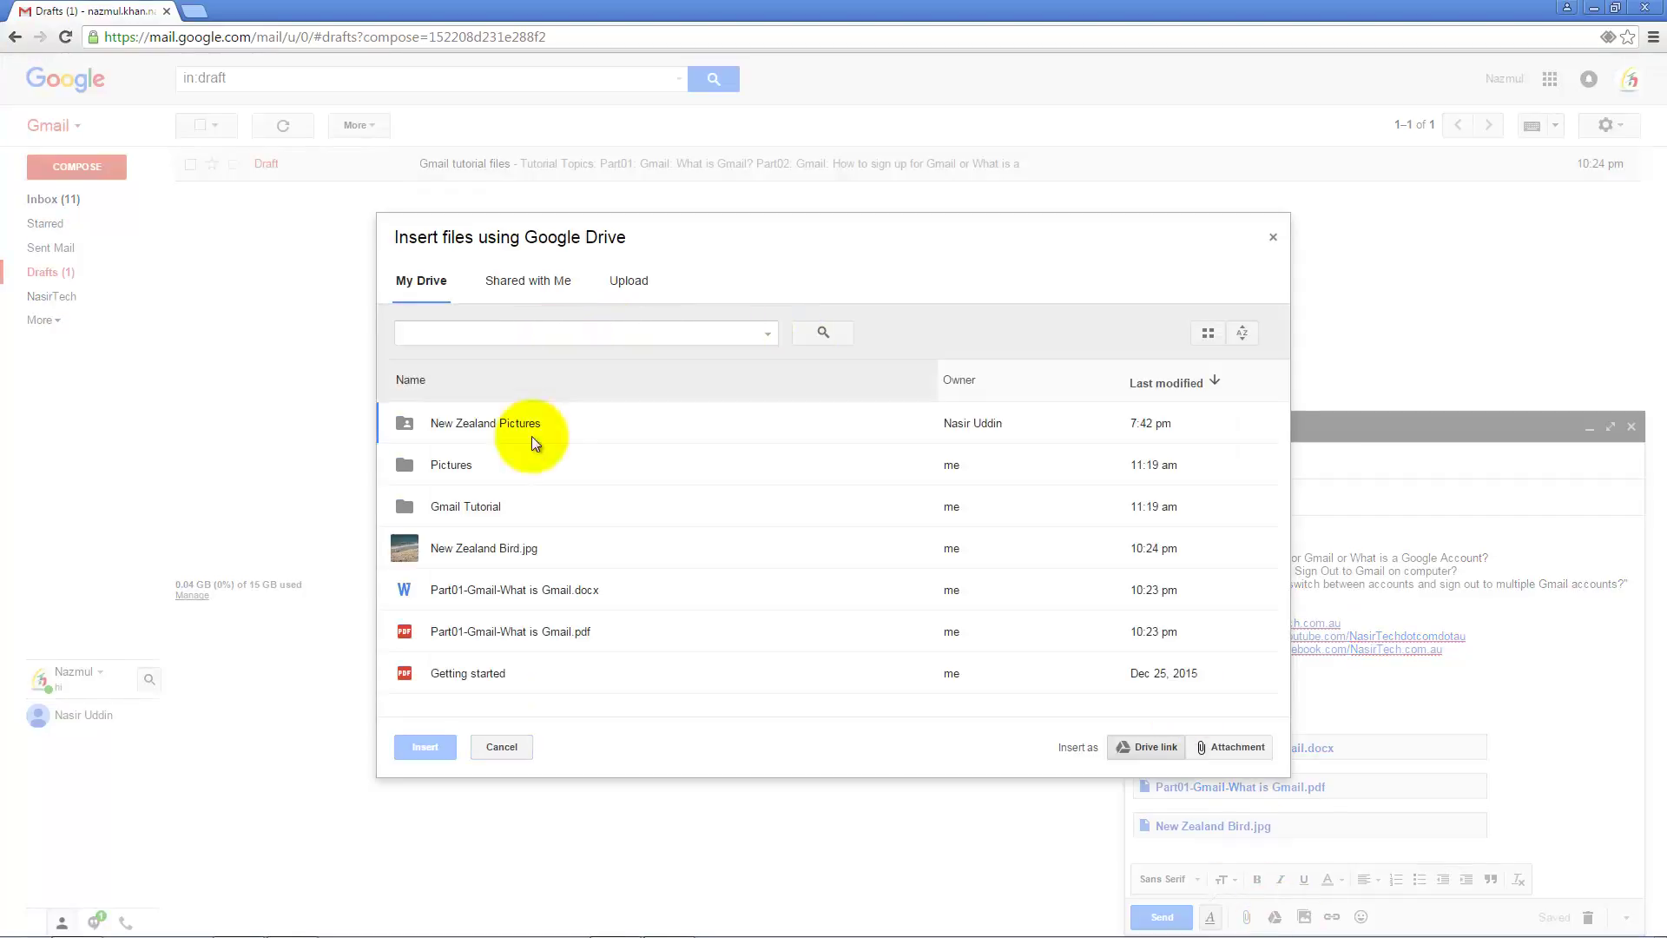
left_click(514, 551)
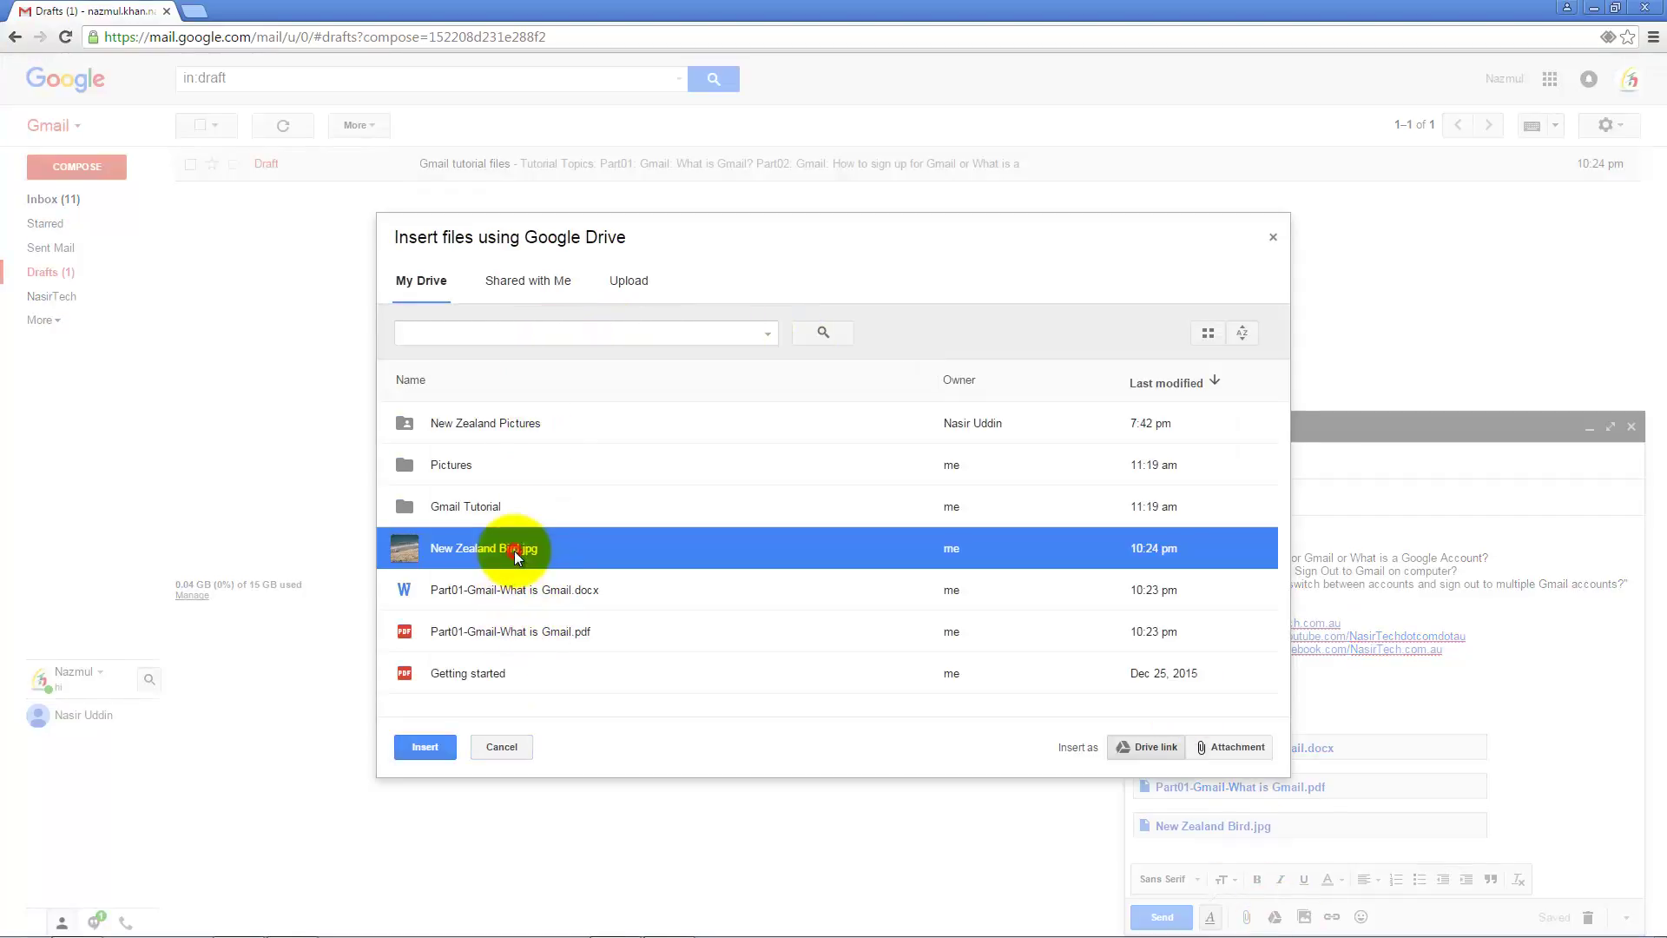
left_click(428, 748)
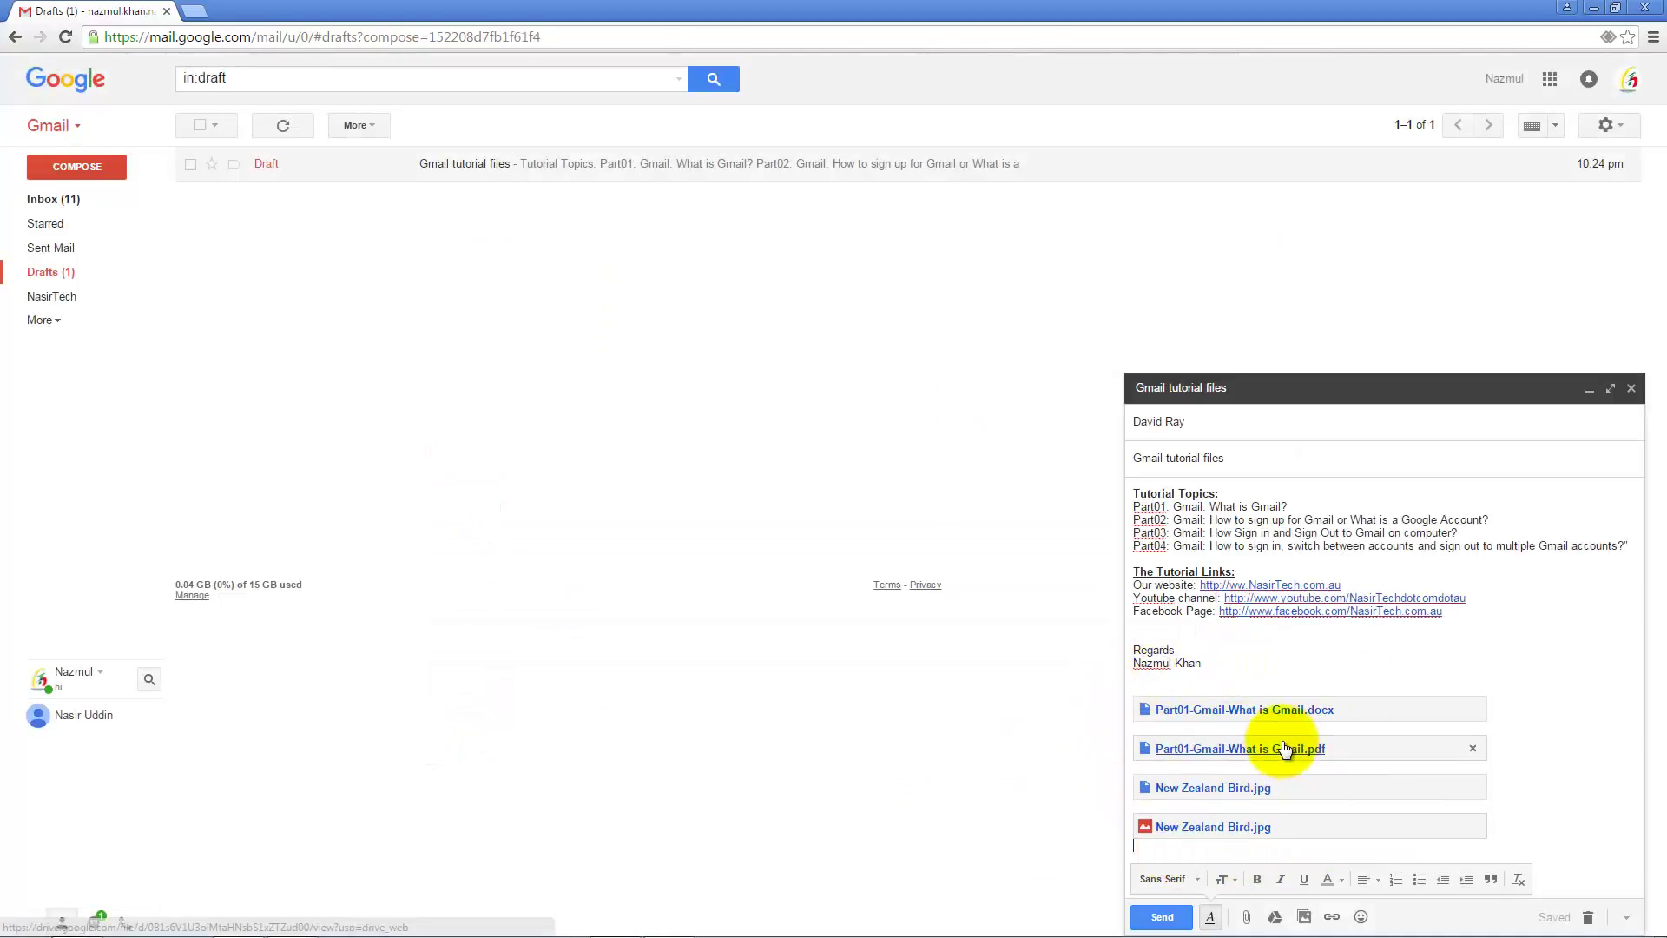
left_click(1172, 920)
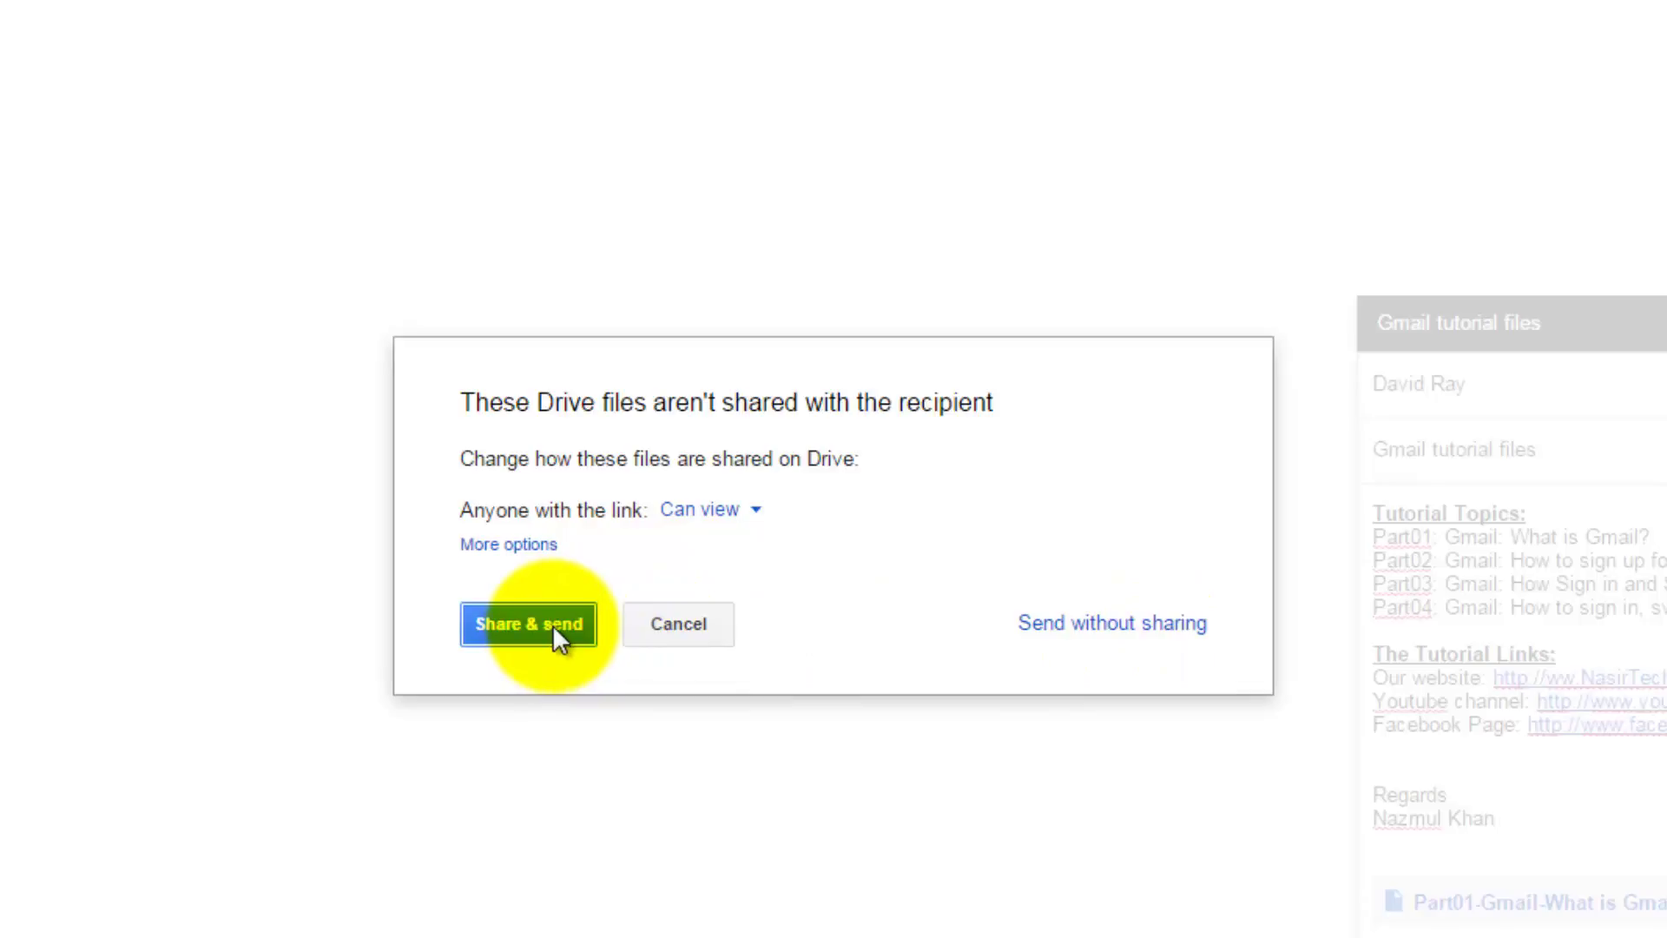
- Share the Drive files as Anyone with the link: Can view and send the email
left_click(566, 628)
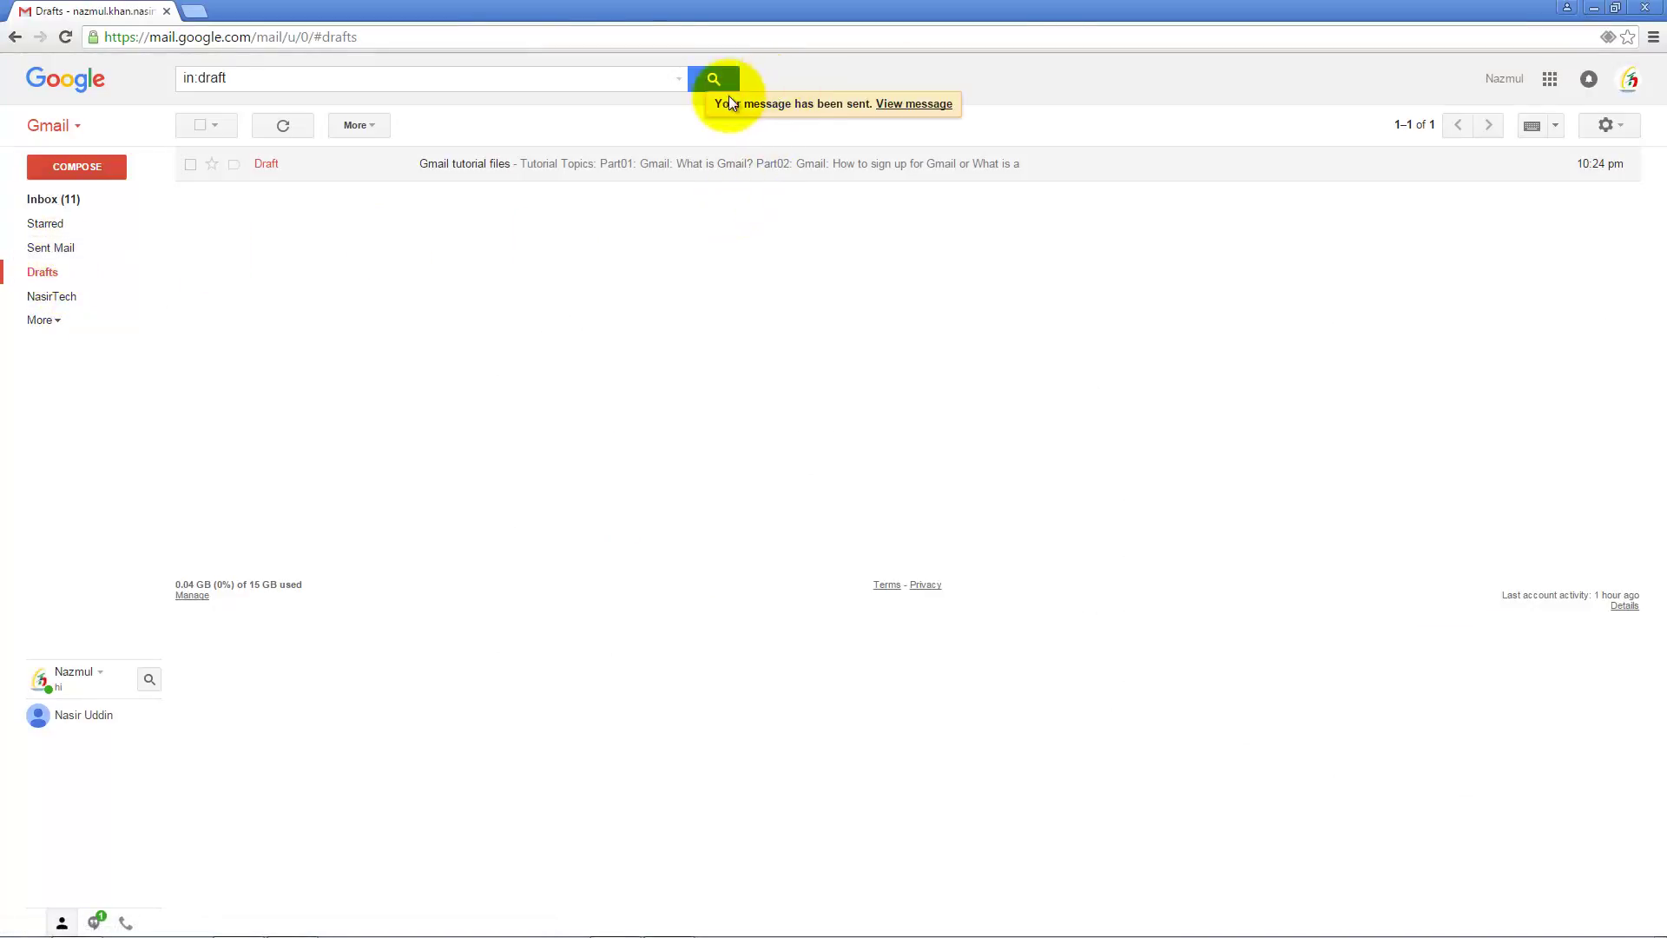
- Open the sent 'Gmail tutorial files' message and preview the Part01 Word document and bird photo
left_click(54, 251)
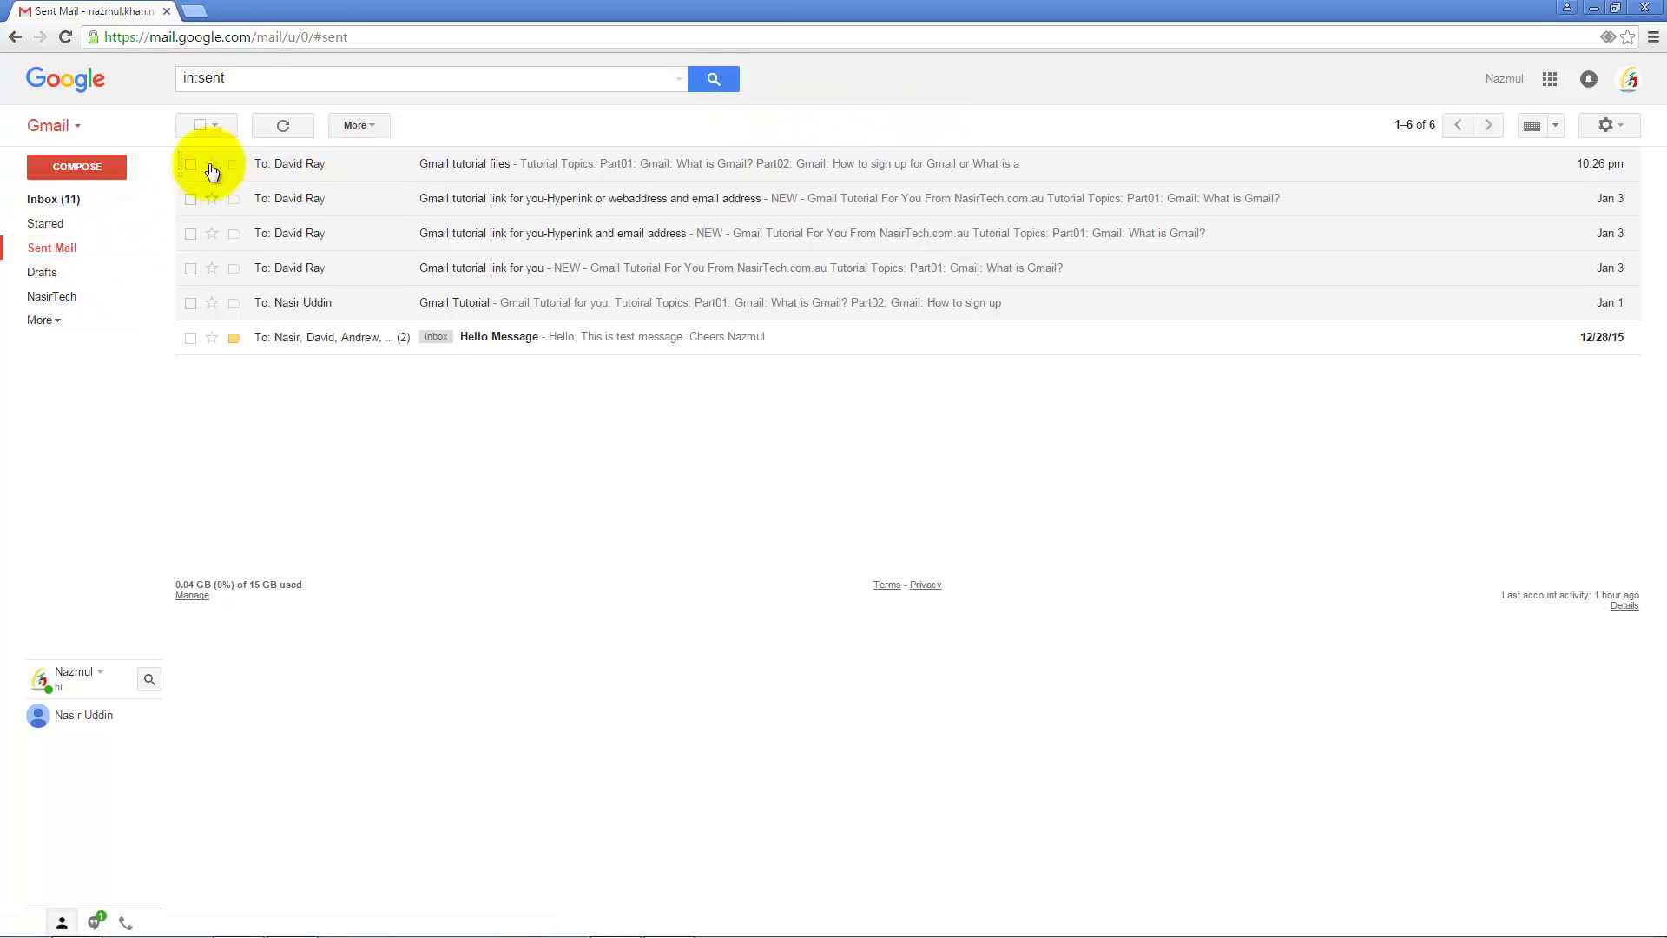
left_click(463, 158)
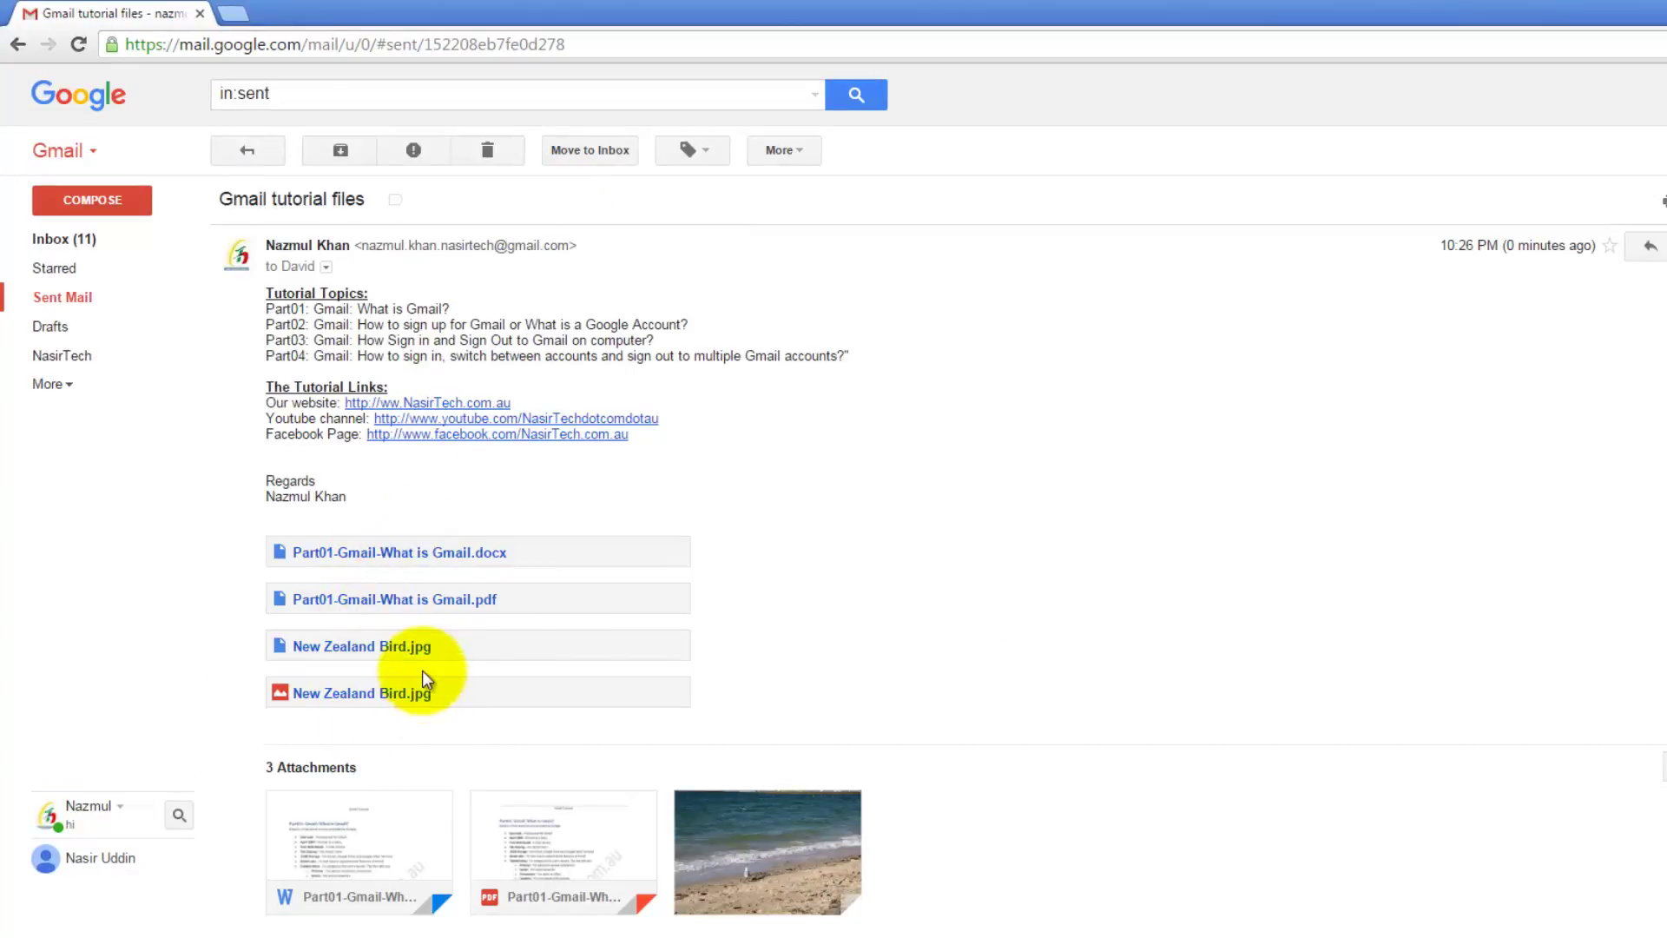
mouse_move(427, 802)
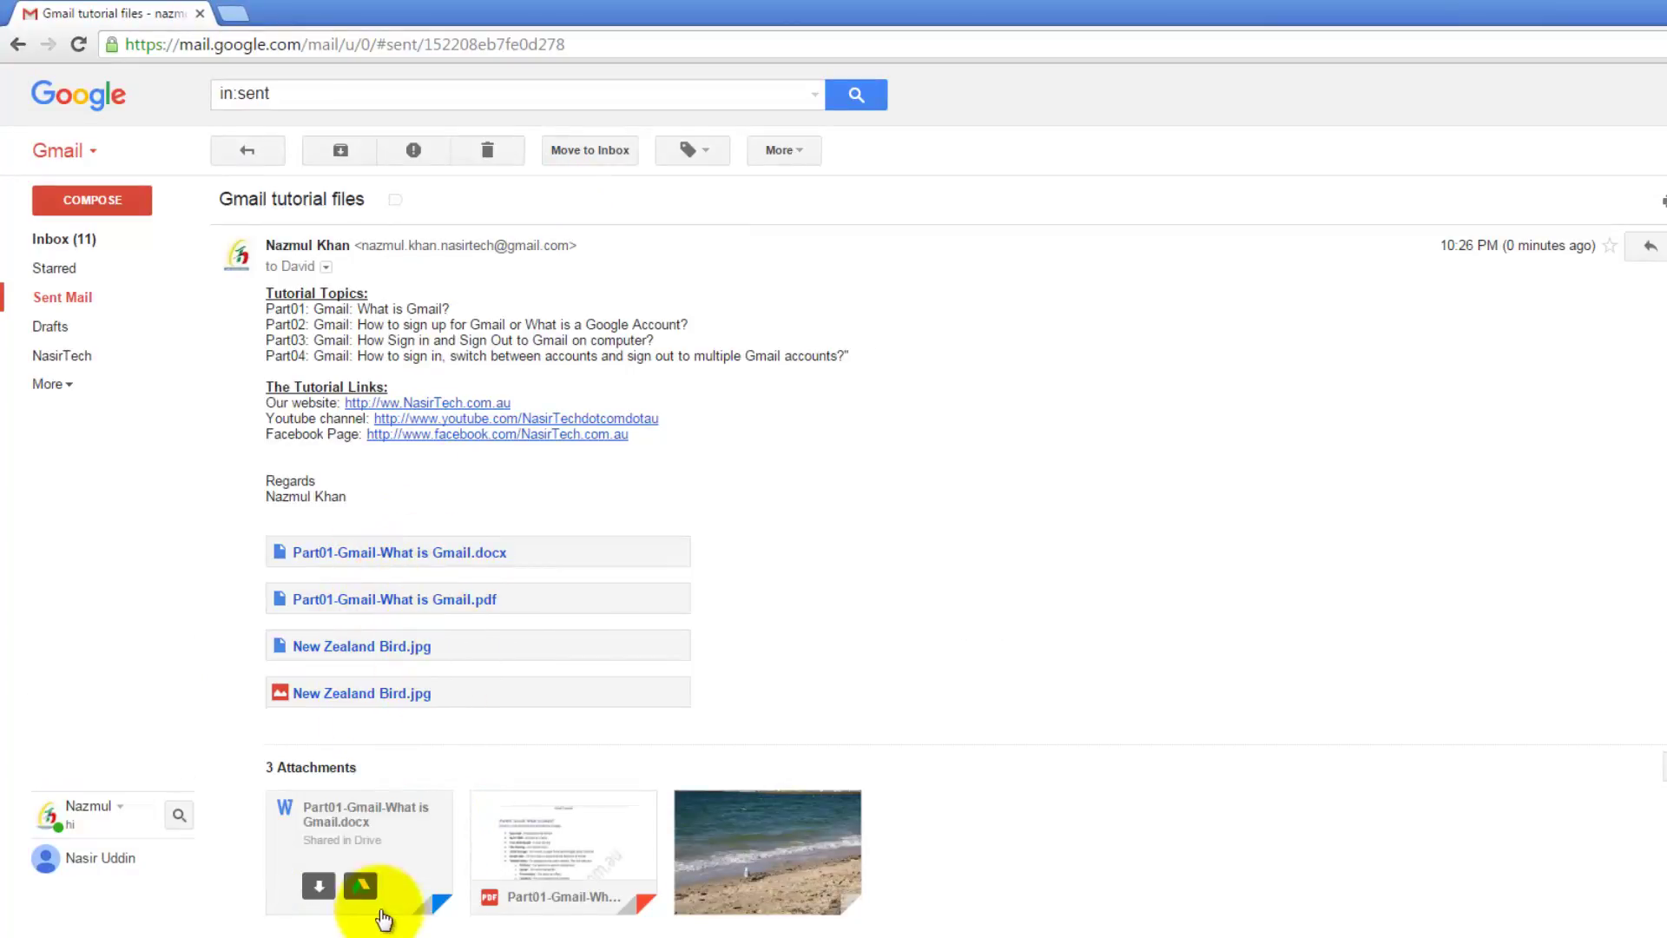
mouse_move(805, 884)
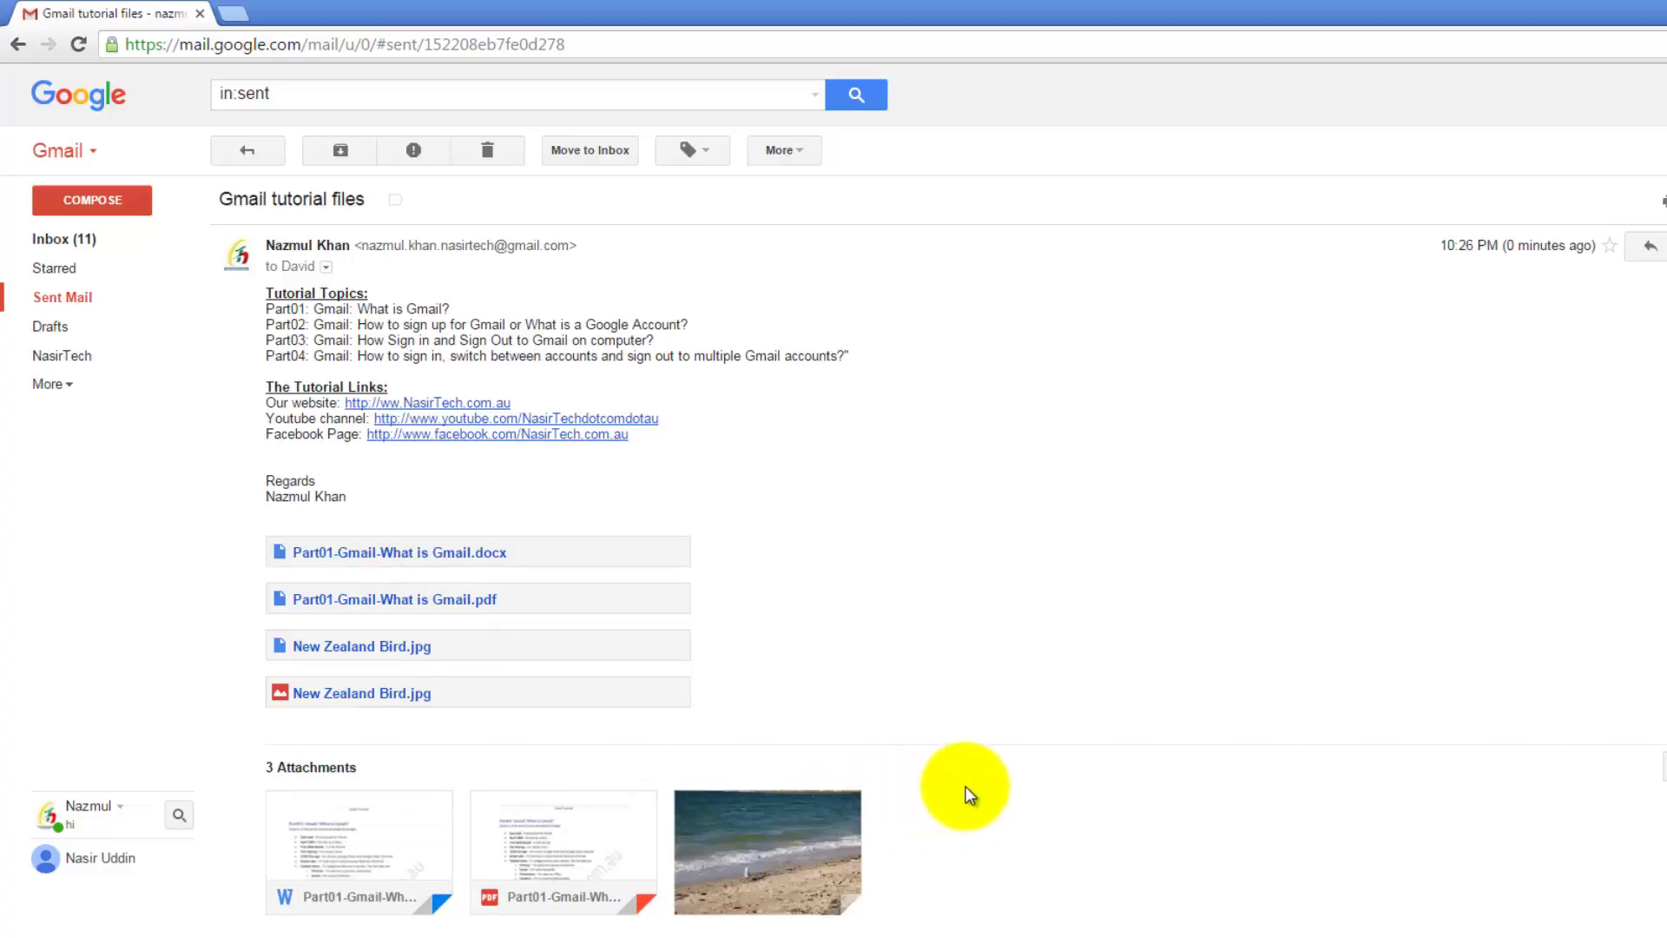
left_click(454, 555)
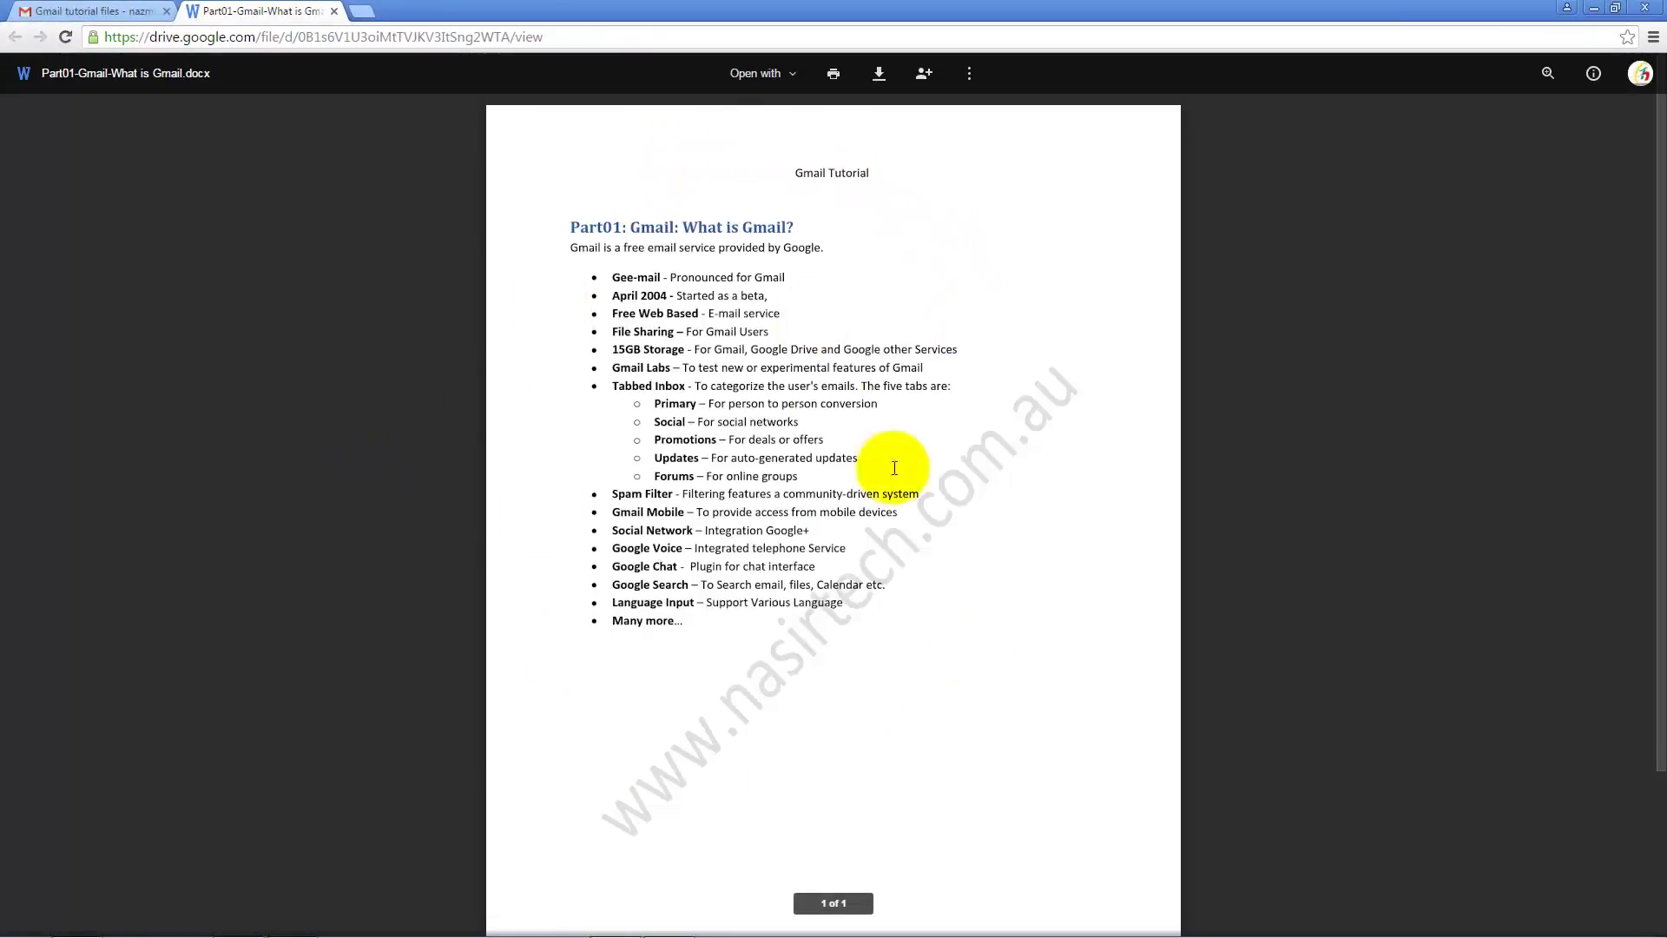
left_click(334, 11)
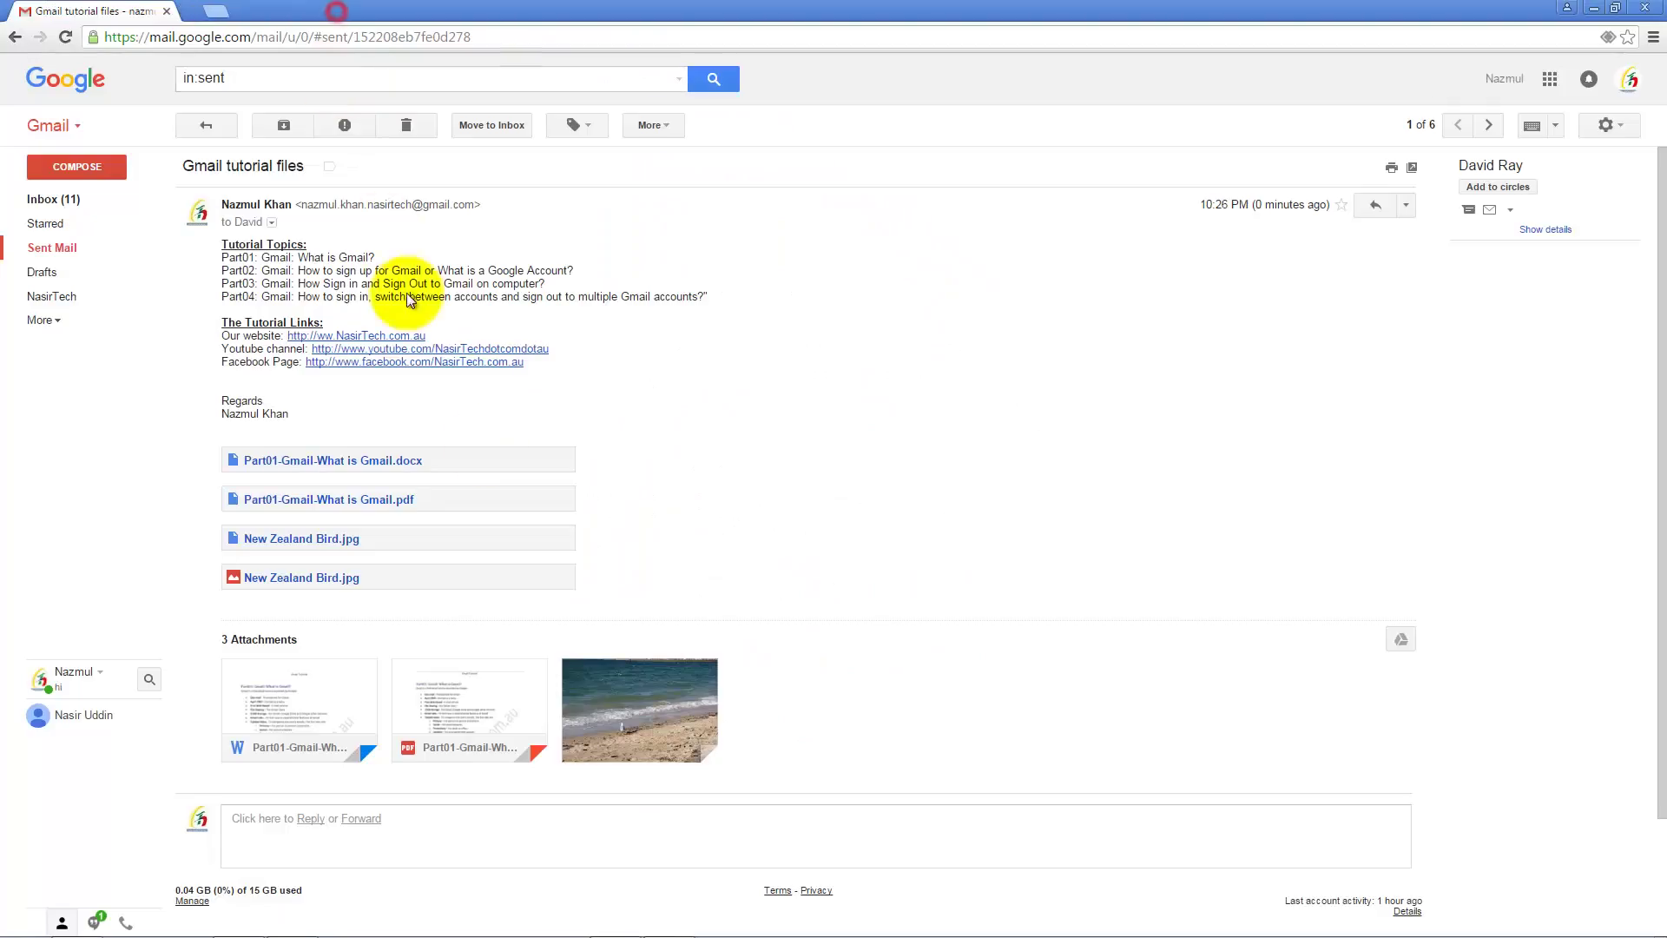
left_click(339, 582)
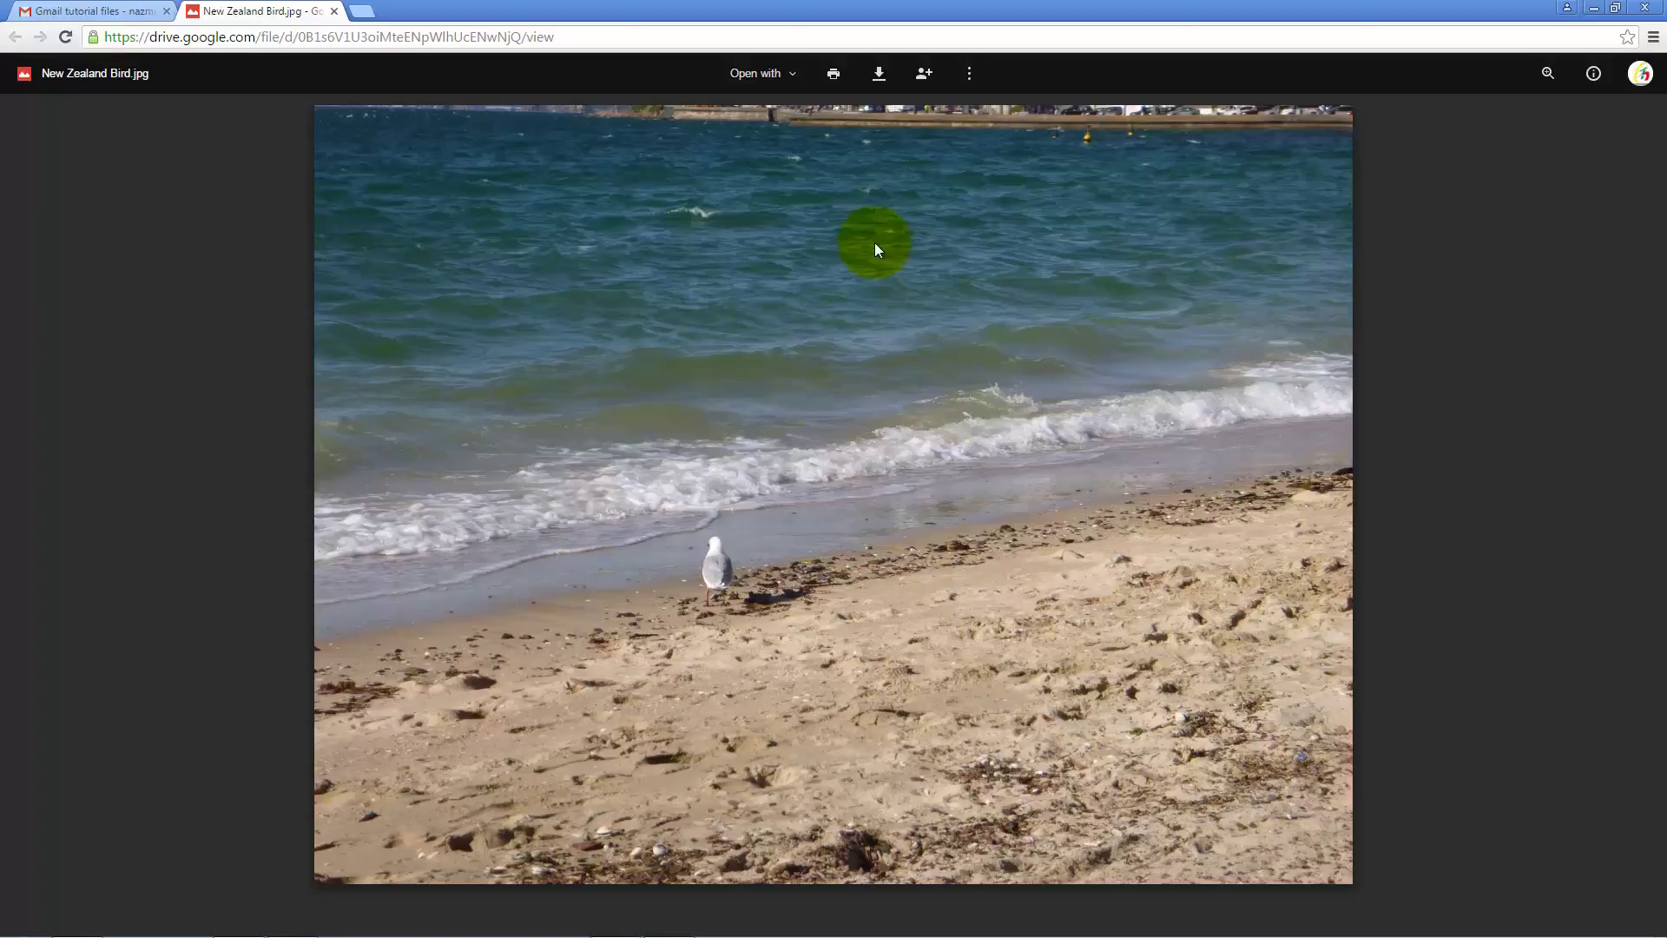
left_click(336, 12)
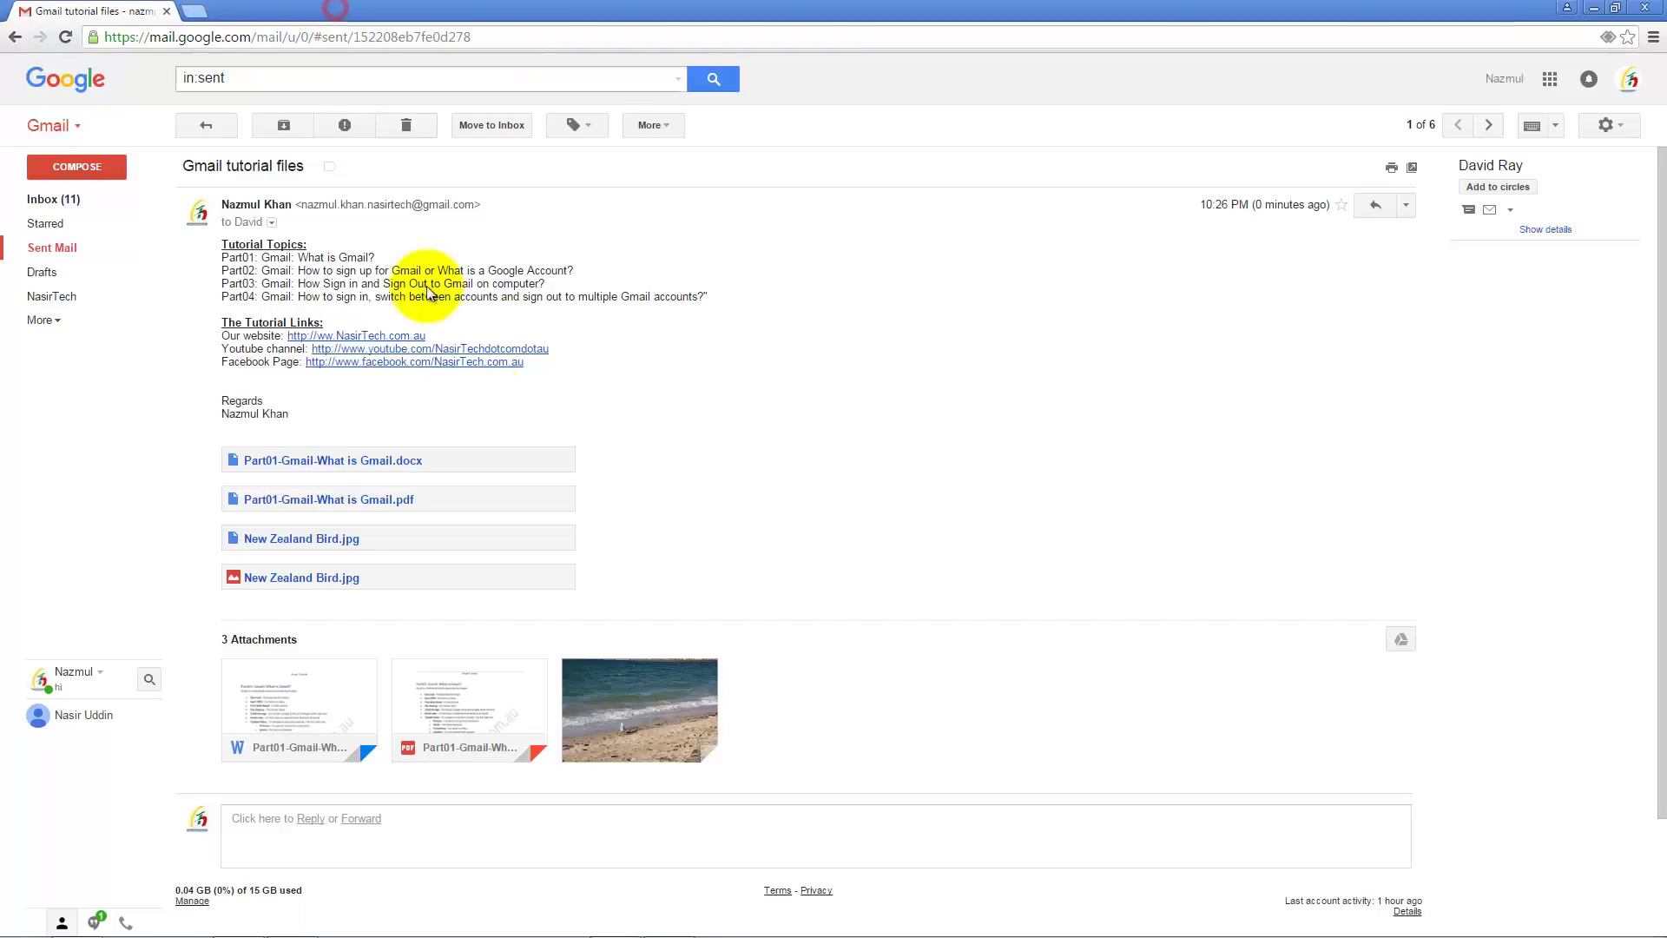